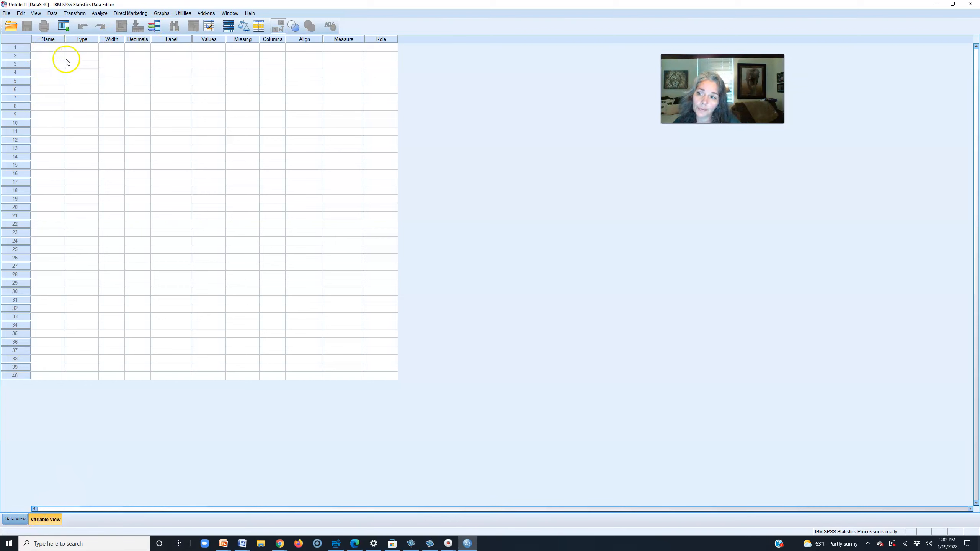
- Switch the empty untitled dataset to Data View to see its data grid
{"action": "left_click", "coordinate": [14, 518]}
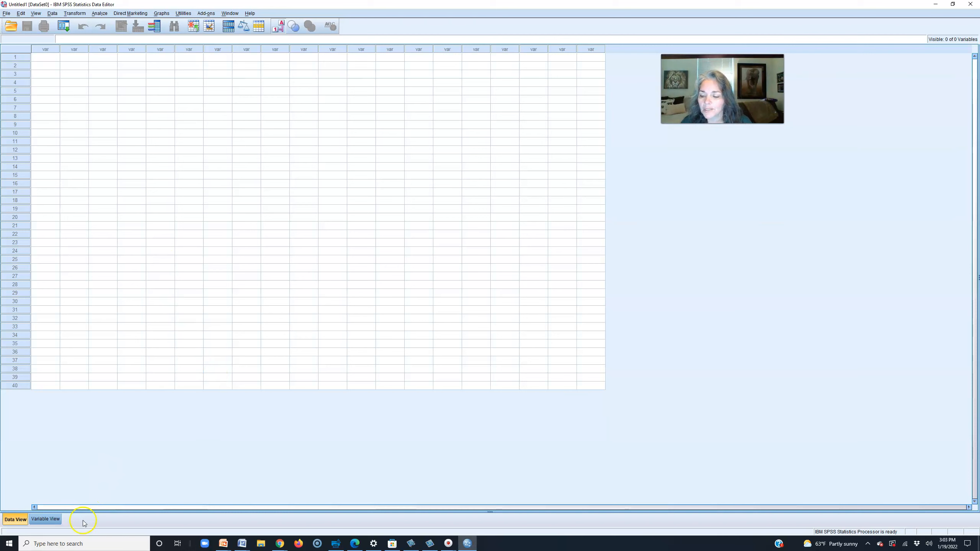
- In Variable View, name the first variable ChildGender
{"action": "left_click", "coordinate": [57, 519]}
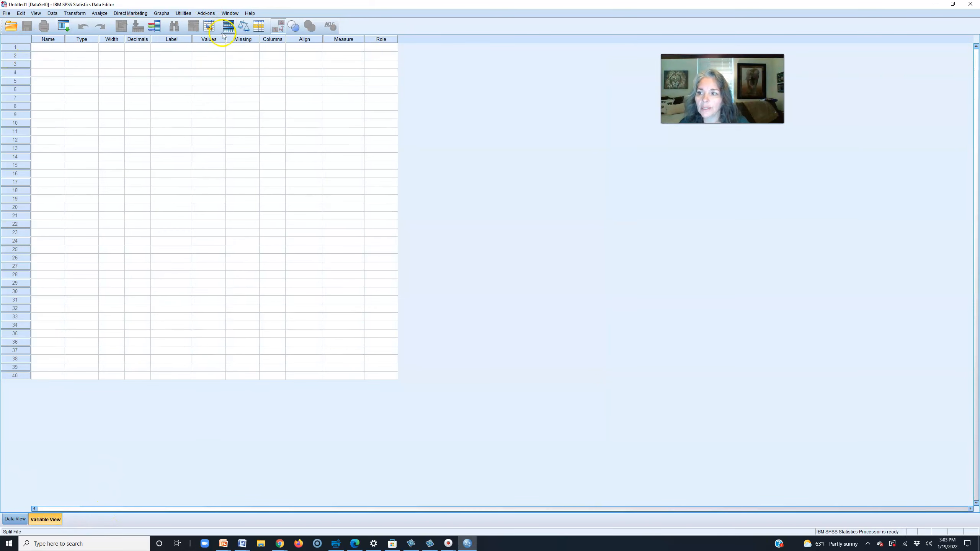
{"action": "left_click", "coordinate": [50, 46]}
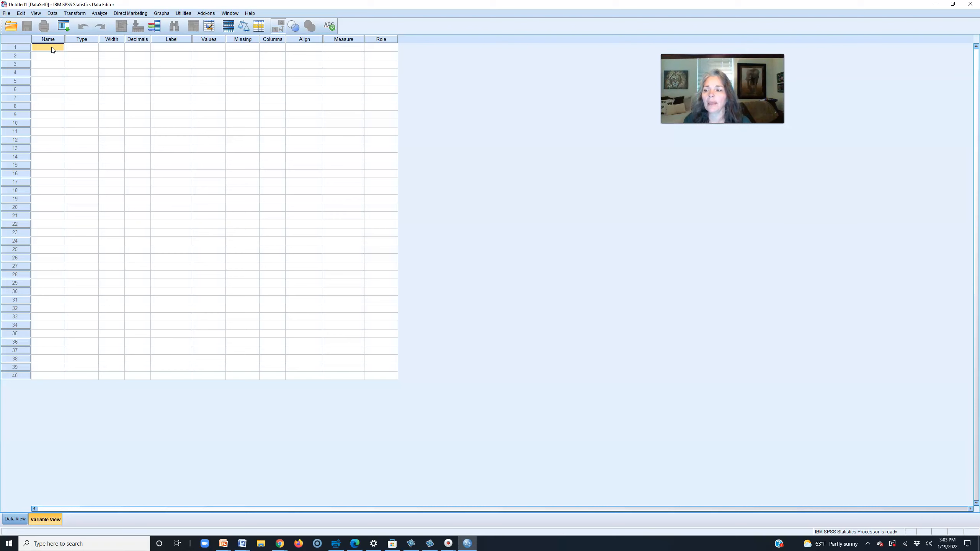
{"action": "left_click", "coordinate": [53, 47]}
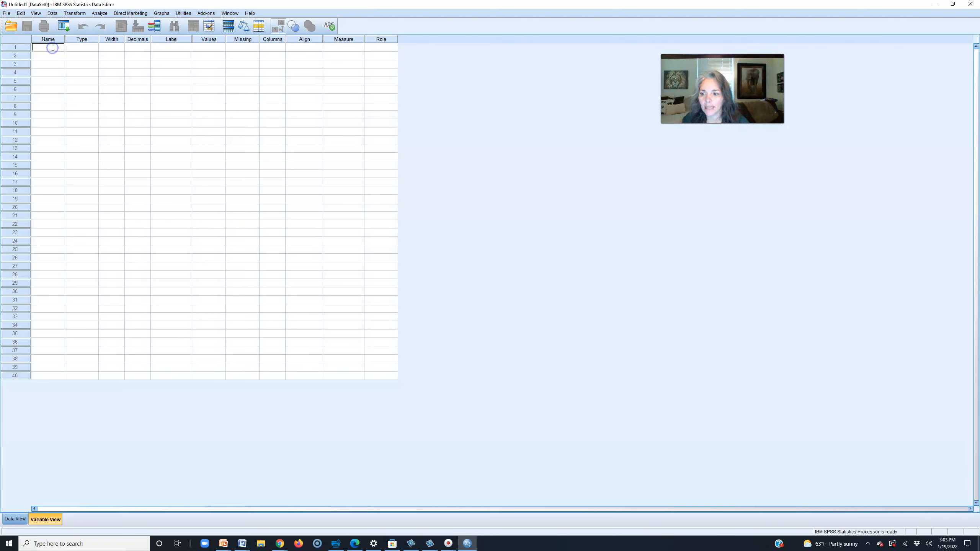
{"action": "type", "text": "Children's"}
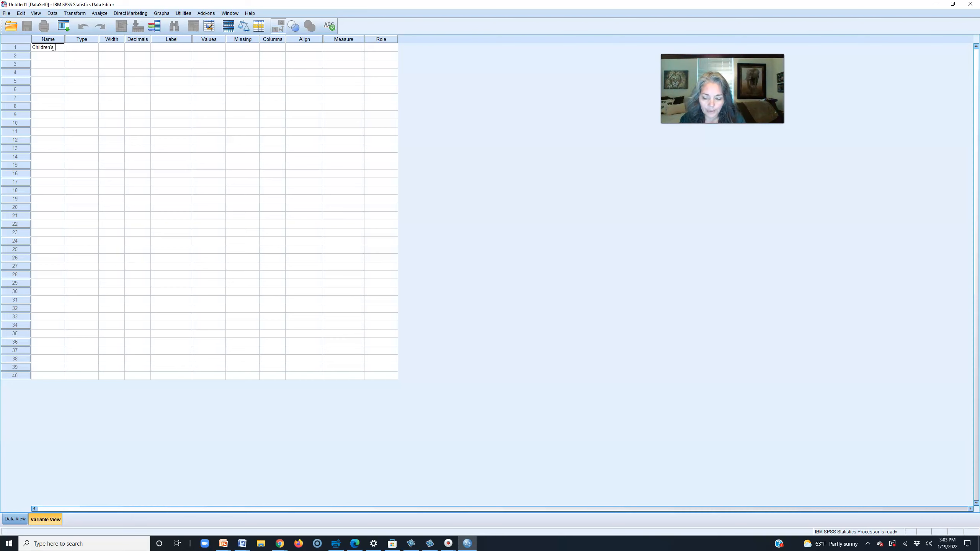
{"action": "type", "text": "Gender"}
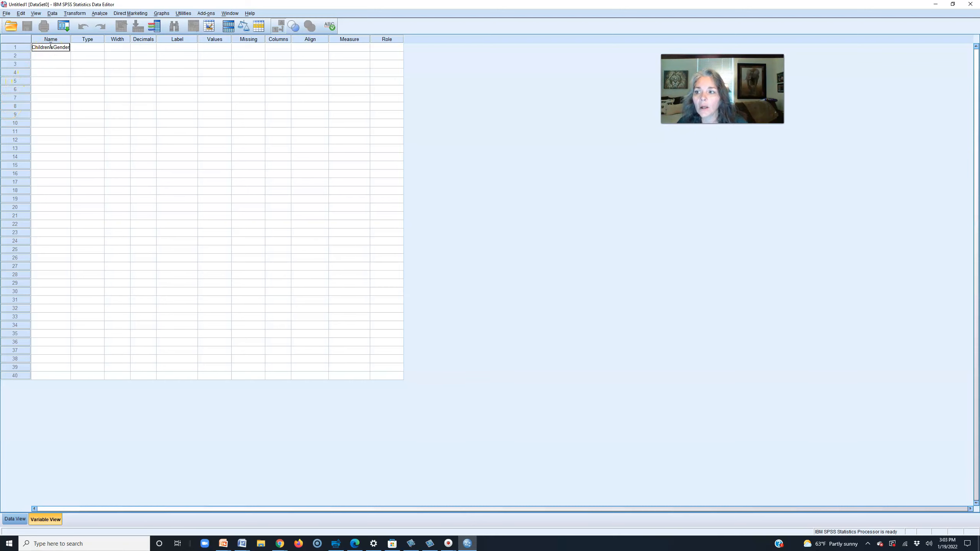
{"action": "left_click_drag", "start_coordinate": [47, 47], "coordinate": [53, 47]}
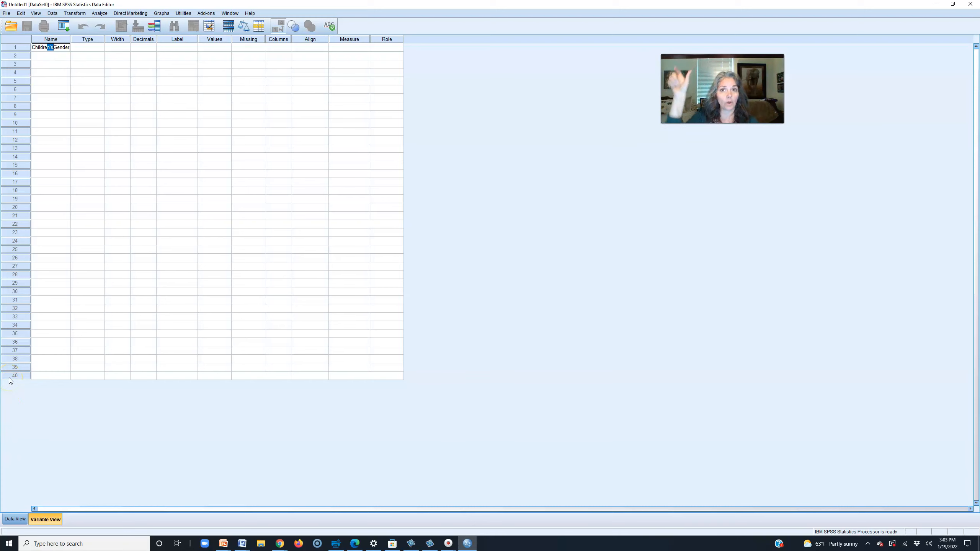
{"action": "key", "text": "BackSpace"}
{"action": "key", "text": "BackSpace"}
{"action": "key", "text": "BackSpace"}
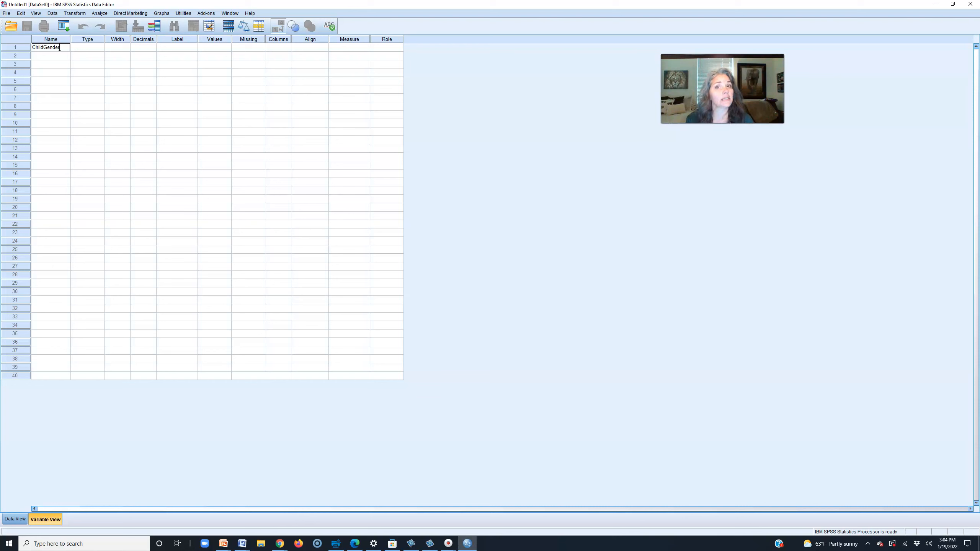
{"action": "key", "text": "Return"}
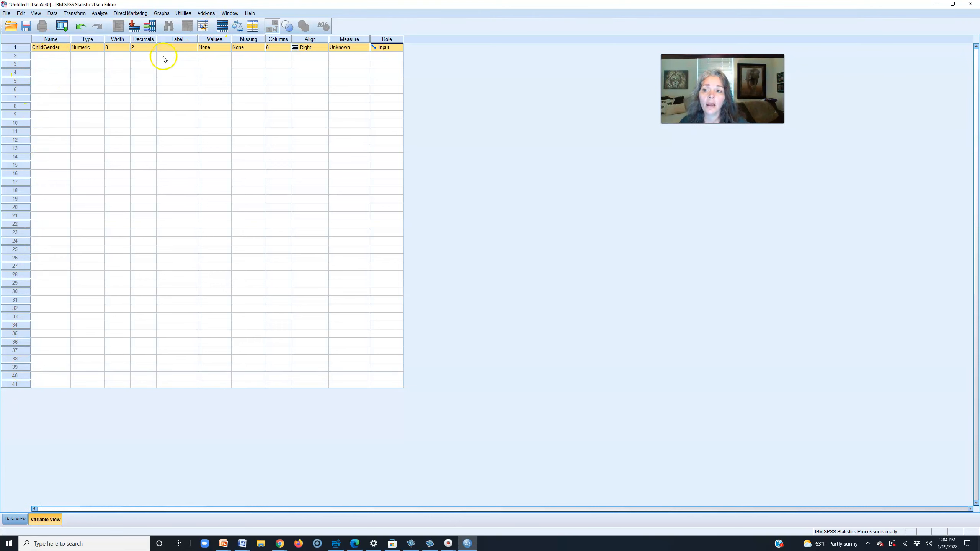
- Give the ChildGender variable the label 'Child Gender'
{"action": "left_click", "coordinate": [172, 49]}
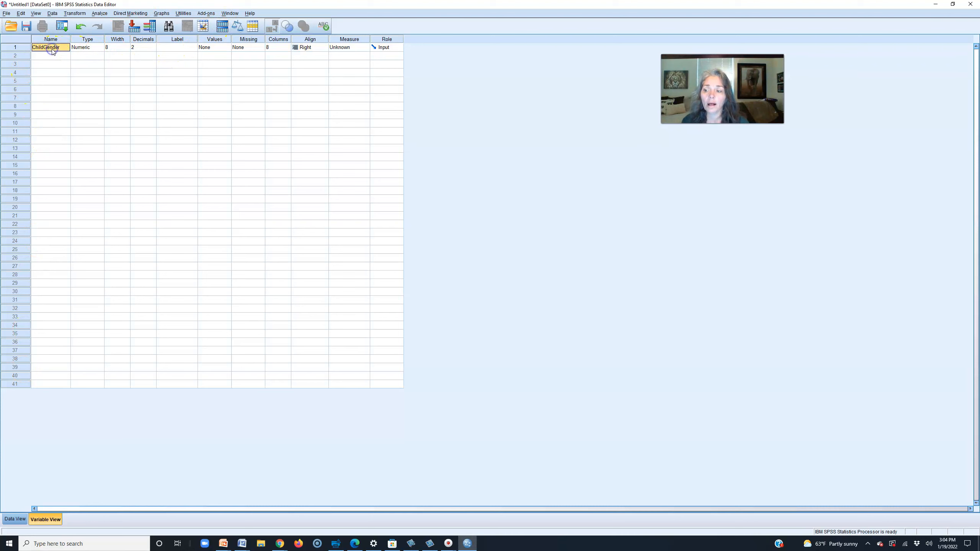
{"action": "left_click", "coordinate": [181, 50]}
{"action": "type", "text": "ChildGender"}
{"action": "left_click", "coordinate": [168, 48]}
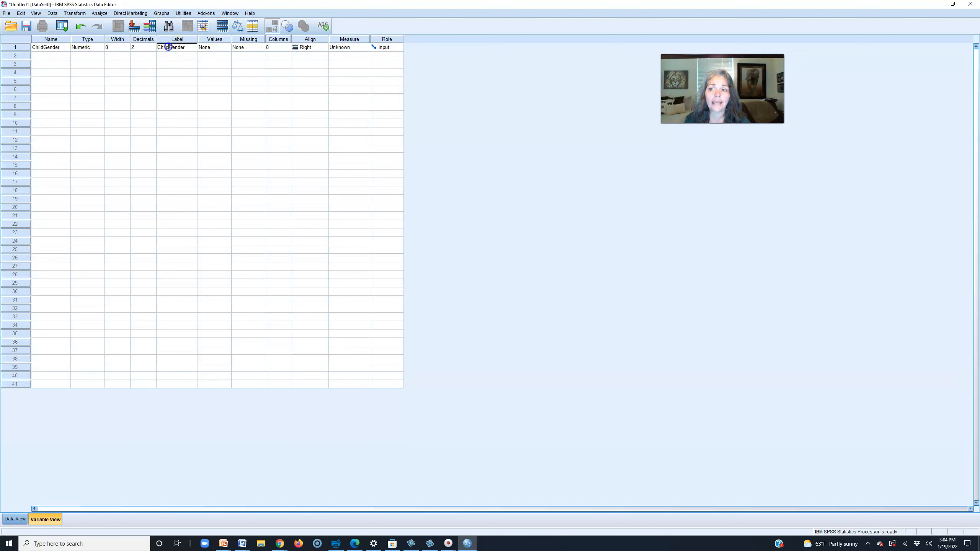
{"action": "left_click", "coordinate": [186, 56]}
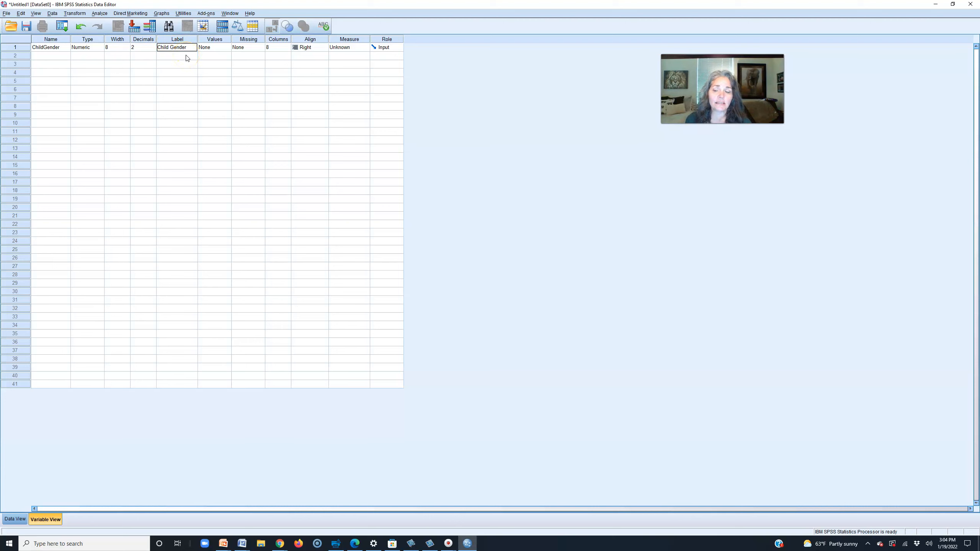
{"action": "left_click", "coordinate": [185, 47]}
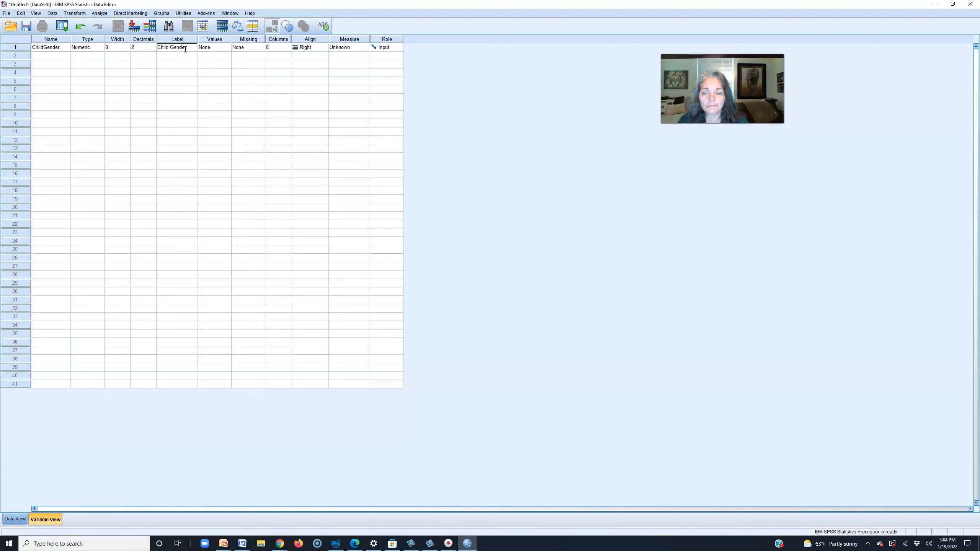
{"action": "left_click", "coordinate": [348, 40]}
{"action": "left_click", "coordinate": [354, 47]}
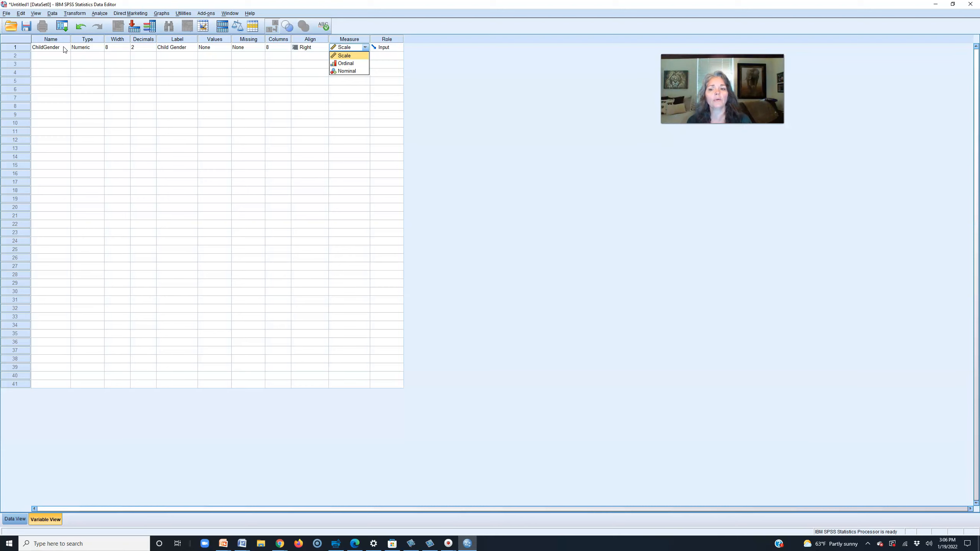
- Set ChildGender's measurement level to Nominal
{"action": "left_click", "coordinate": [347, 71]}
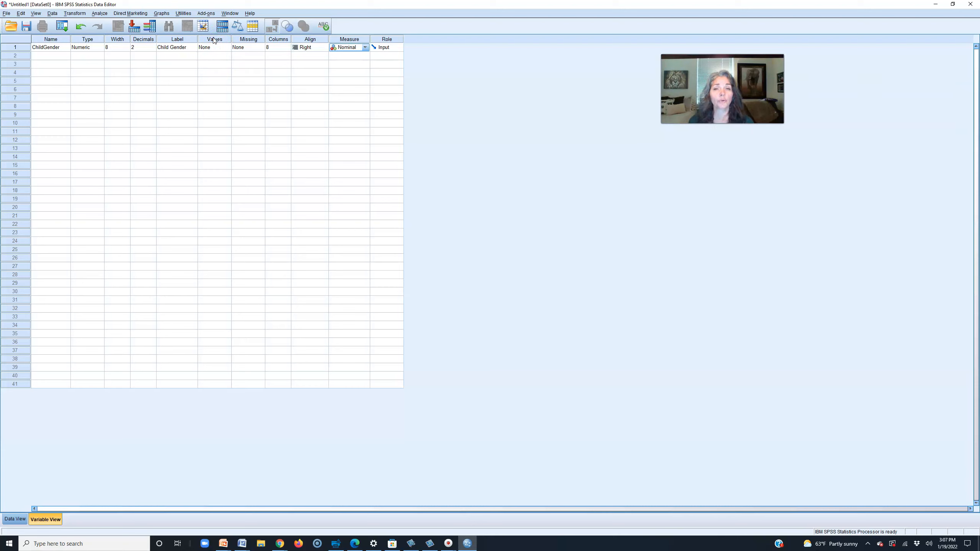
{"action": "left_click", "coordinate": [364, 54]}
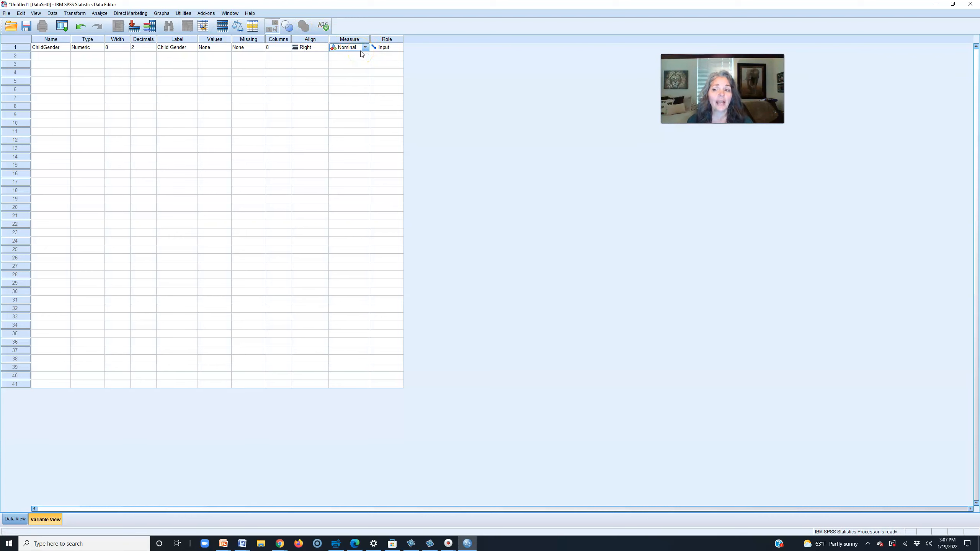
- Add value labels 1 = Boys and 2 = Girls to ChildGender
{"action": "left_click", "coordinate": [226, 48]}
{"action": "left_click", "coordinate": [228, 47]}
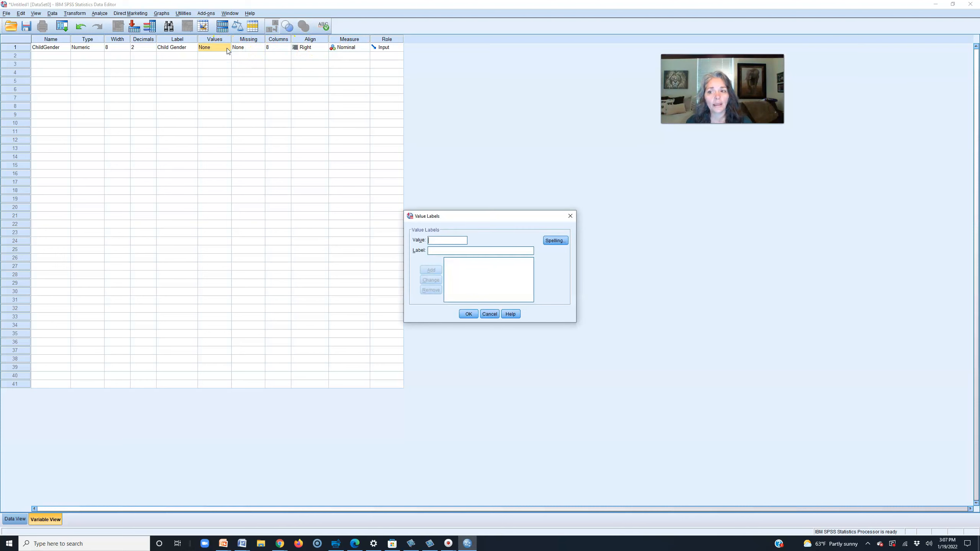
{"action": "left_click", "coordinate": [489, 314]}
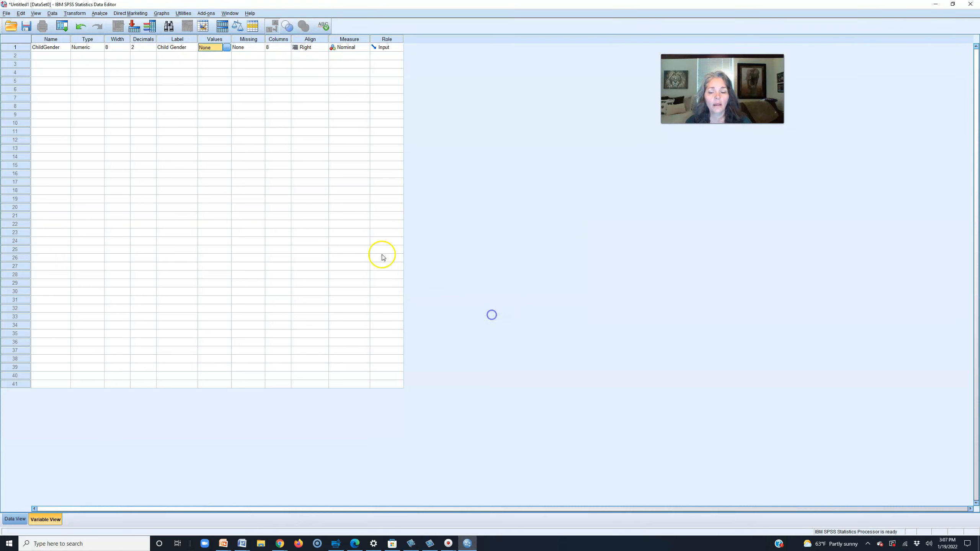
{"action": "left_click", "coordinate": [227, 47]}
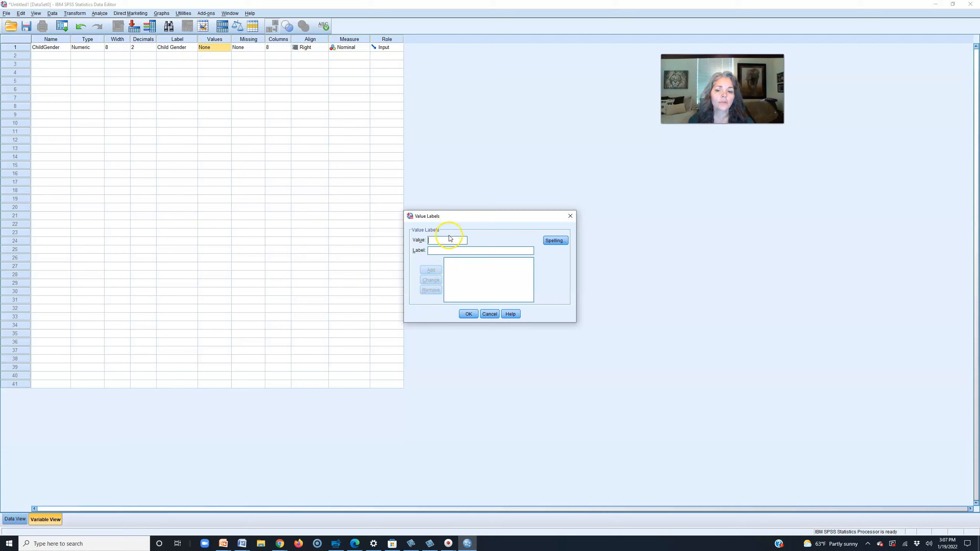
{"action": "type", "text": "1"}
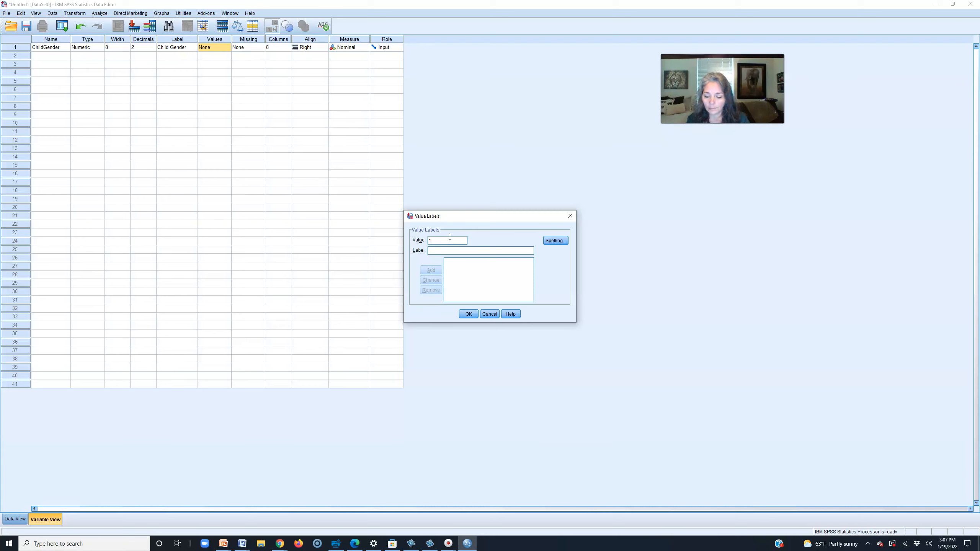
{"action": "type", "text": "Boys"}
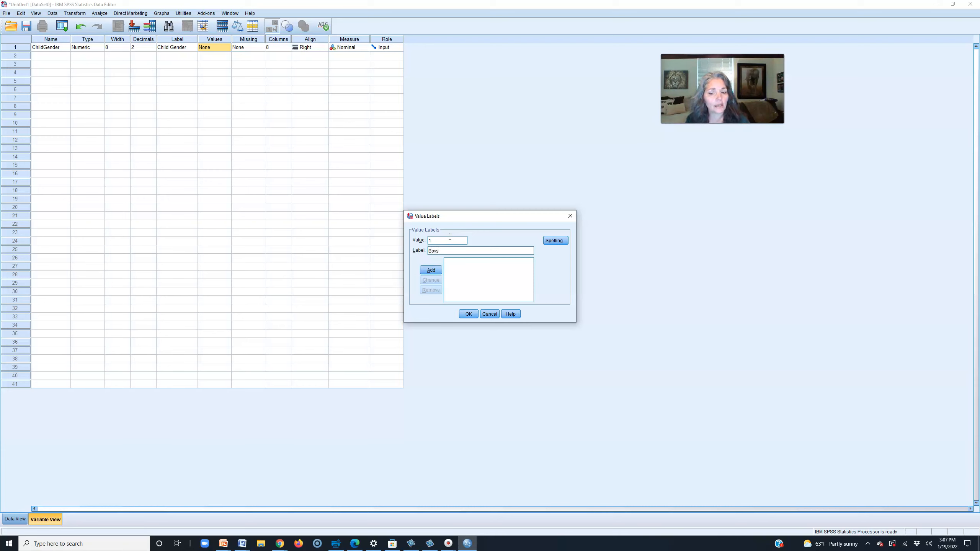
{"action": "left_click", "coordinate": [431, 270]}
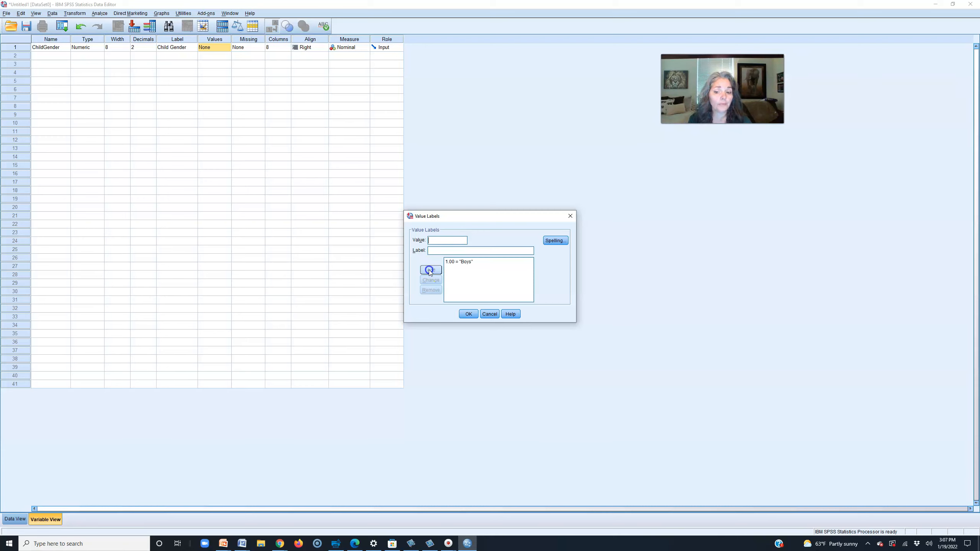
{"action": "type", "text": "Girls"}
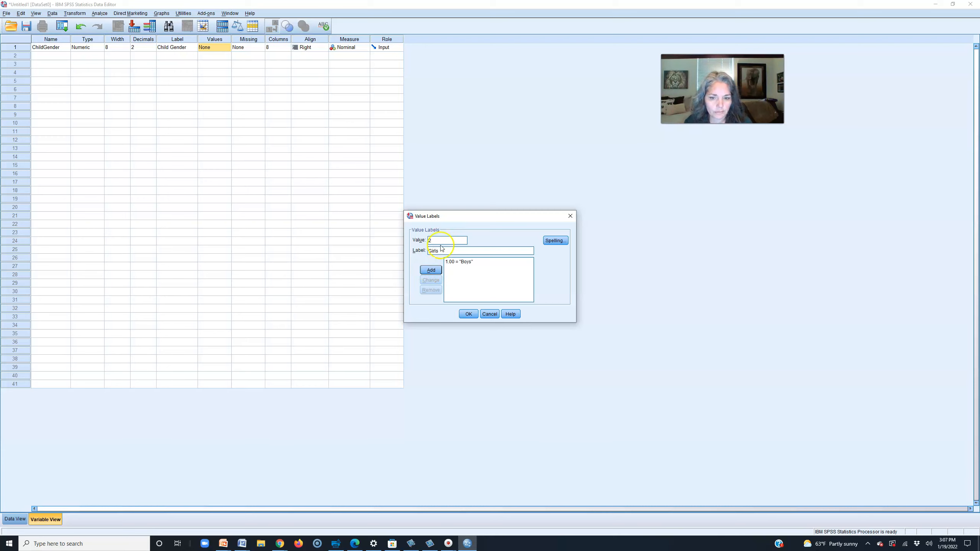
{"action": "left_click", "coordinate": [431, 270]}
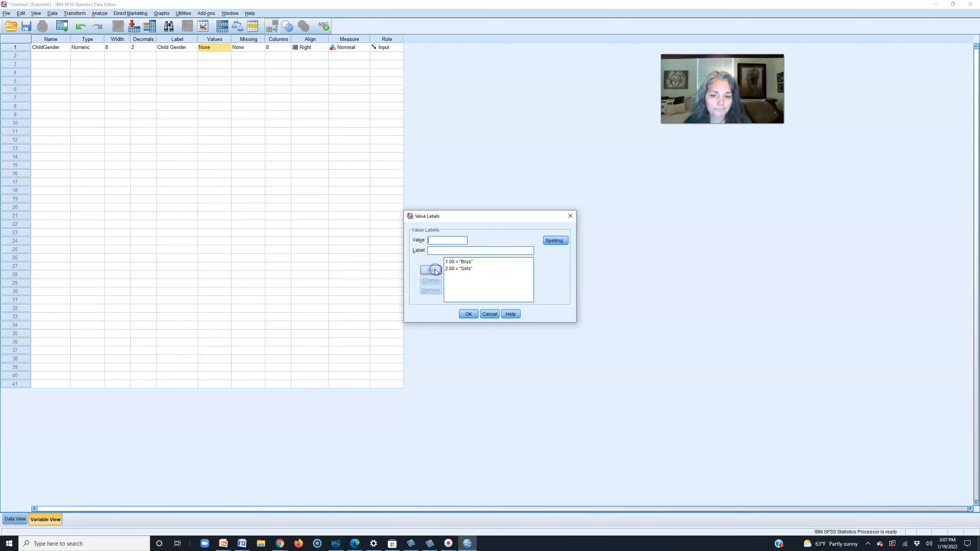
{"action": "left_click", "coordinate": [469, 314]}
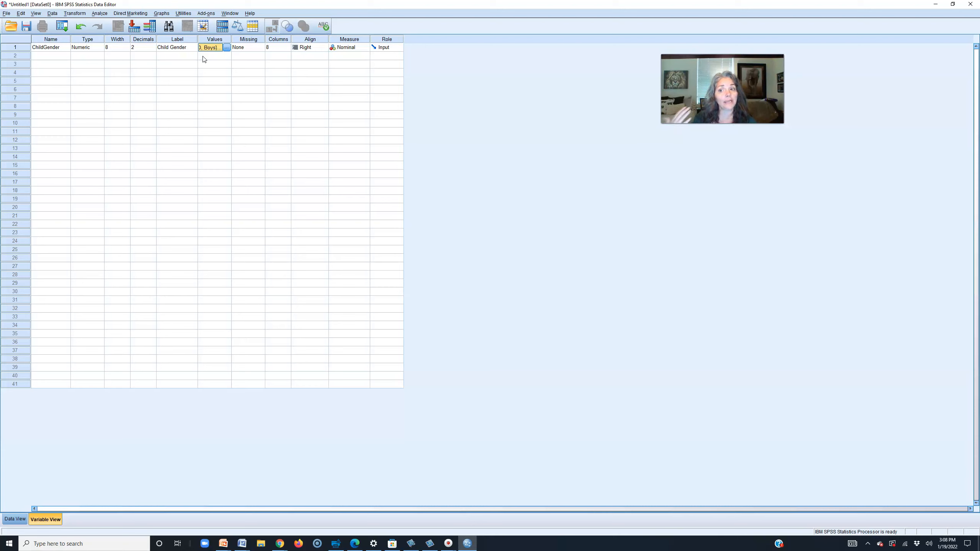
{"action": "left_click", "coordinate": [208, 48]}
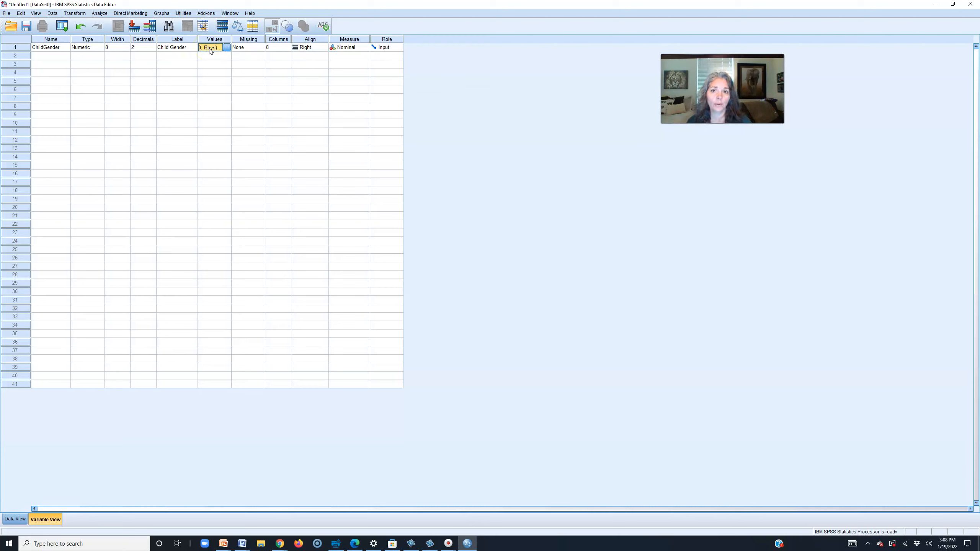
- Name the second variable IceCreamLiking in row 2
{"action": "left_click", "coordinate": [43, 57]}
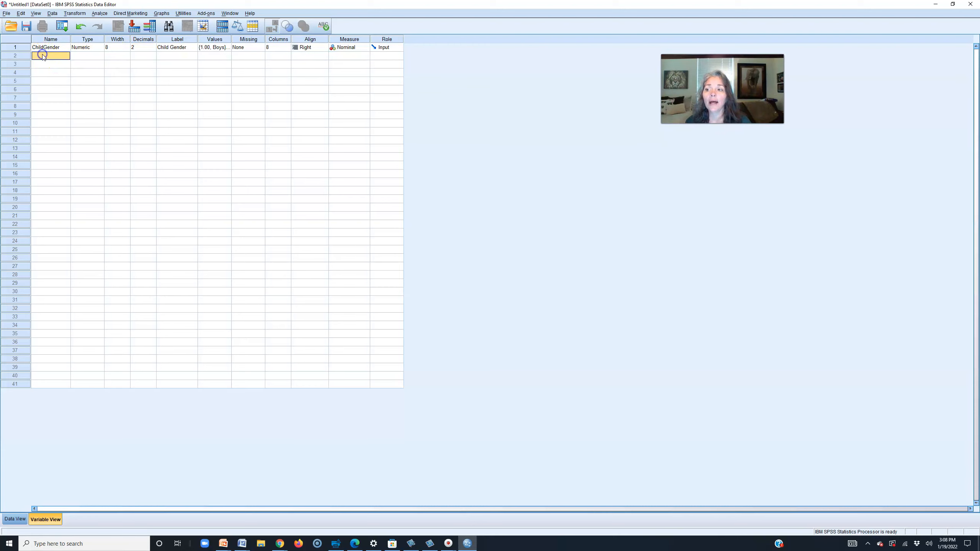
{"action": "type", "text": "IceCreamLi"}
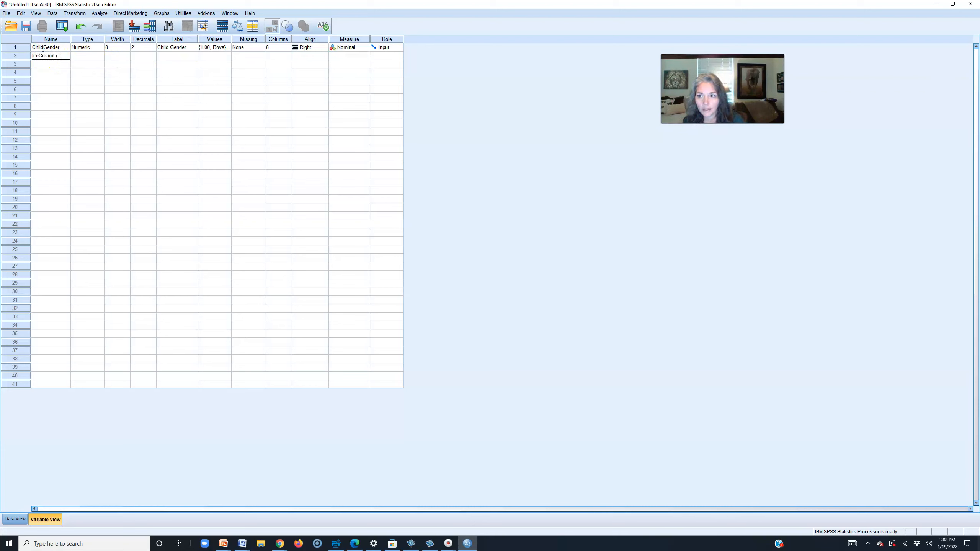
{"action": "type", "text": "king"}
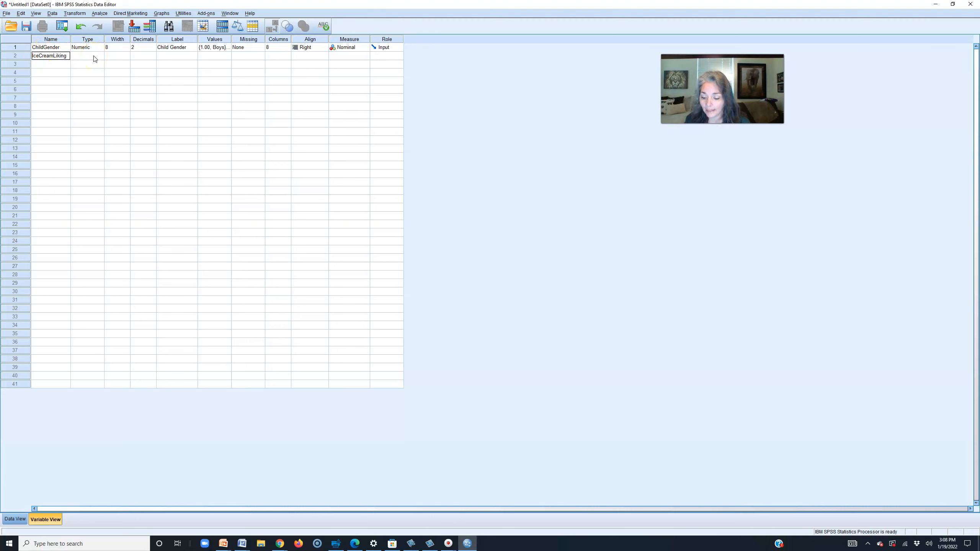
{"action": "left_click", "coordinate": [95, 59]}
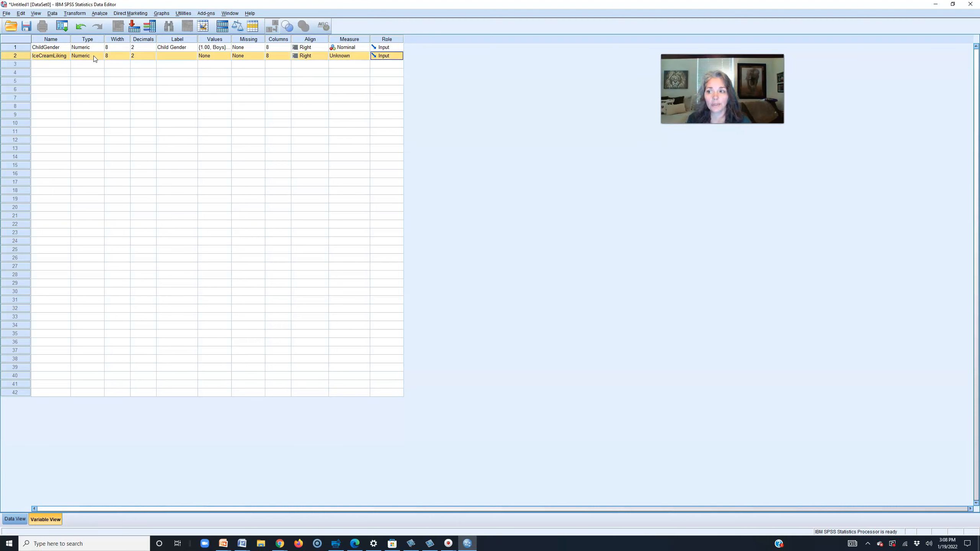
{"action": "left_click", "coordinate": [49, 56]}
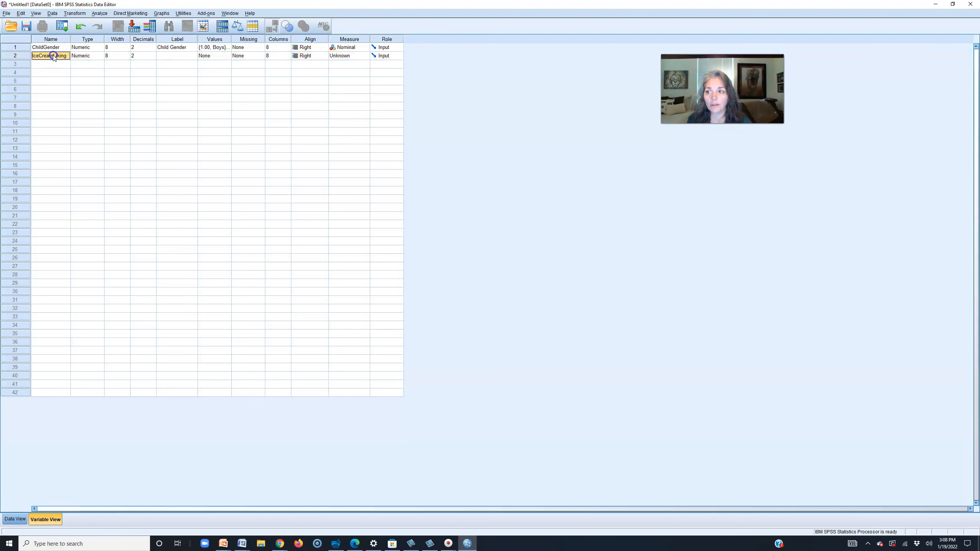
- Label IceCreamLiking as 'Ice Cream Liking'
{"action": "left_click", "coordinate": [166, 58]}
{"action": "type", "text": "IceCreamLiking"}
{"action": "left_click", "coordinate": [165, 56]}
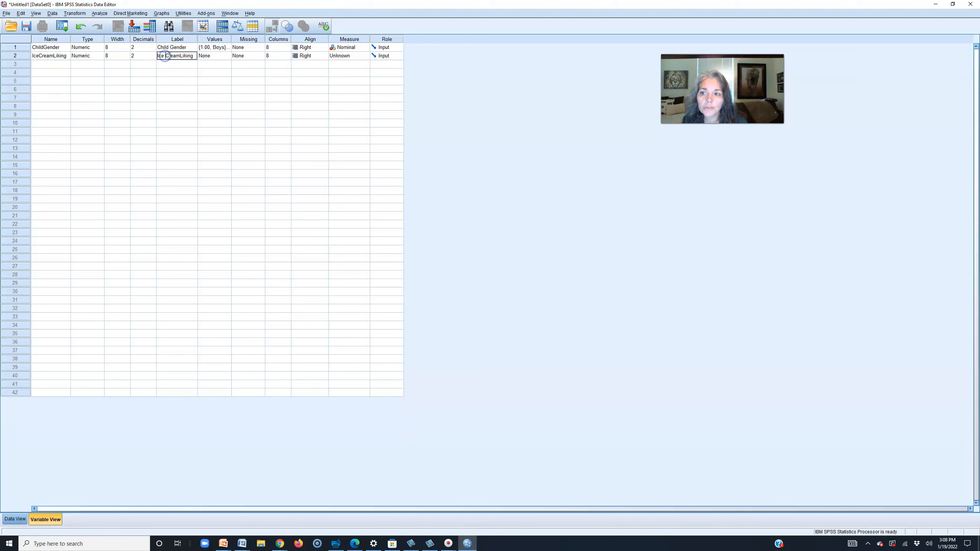
{"action": "left_click", "coordinate": [180, 56]}
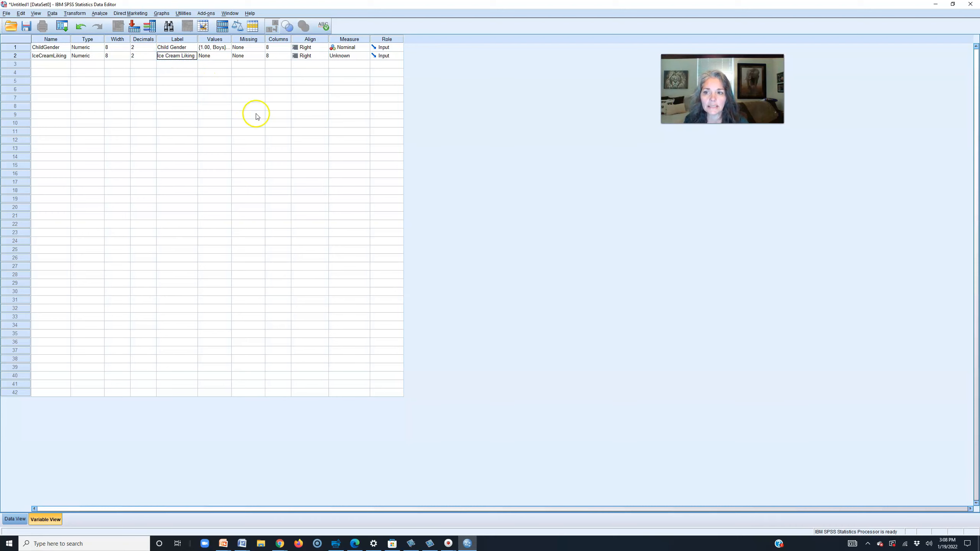
- Set IceCreamLiking's measurement level to Scale
{"action": "left_click", "coordinate": [347, 56]}
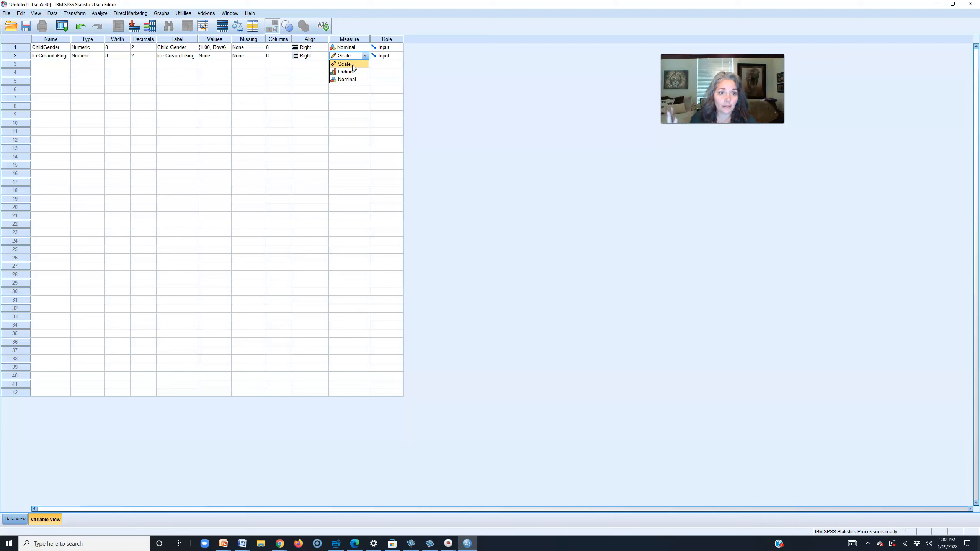
{"action": "left_click", "coordinate": [353, 64]}
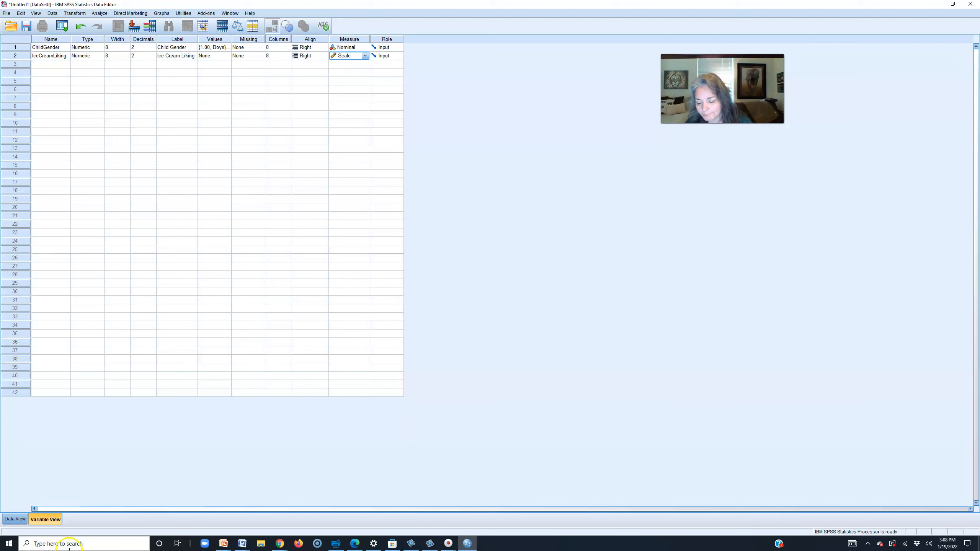
- In Data View, enter the first two cases: Boys scoring 0 and Girls scoring 8
{"action": "left_click", "coordinate": [15, 519]}
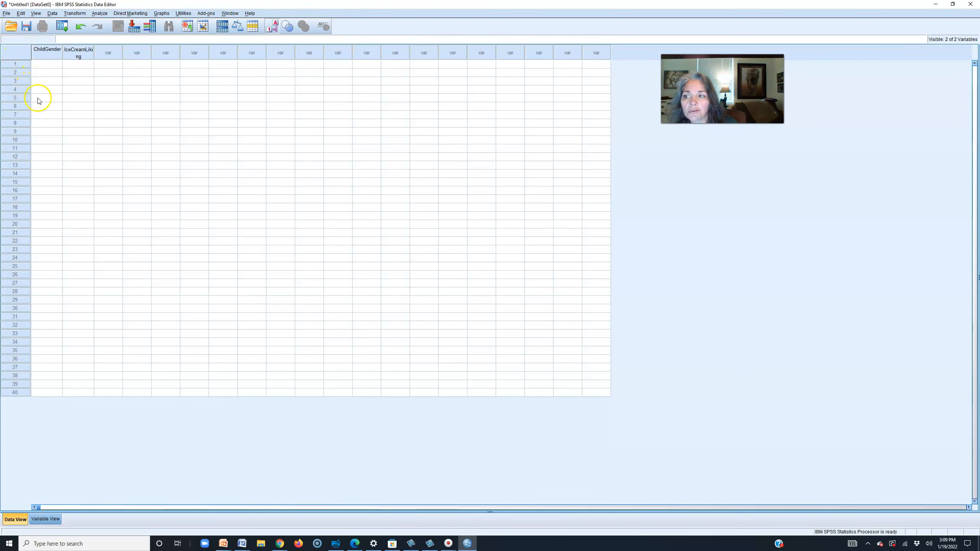
{"action": "left_click", "coordinate": [37, 66]}
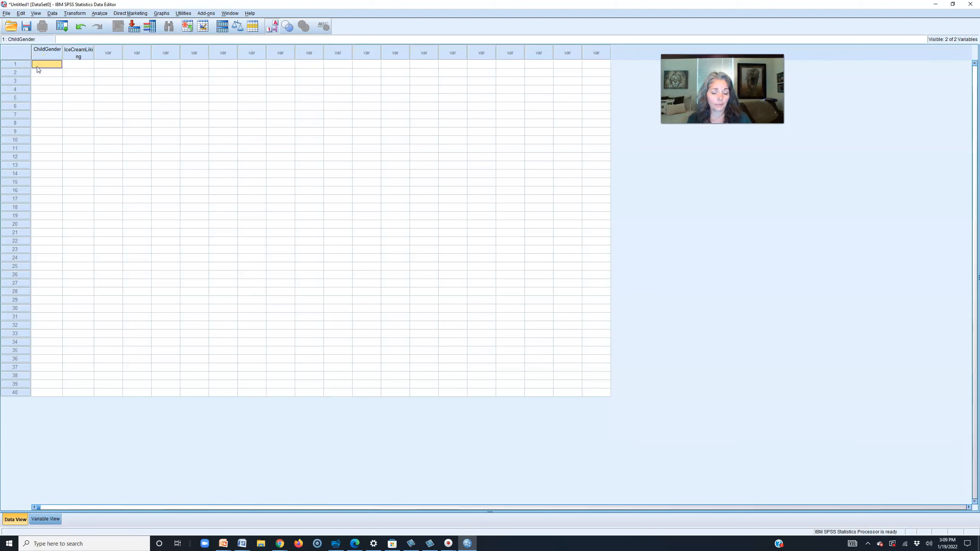
{"action": "type", "text": "1"}
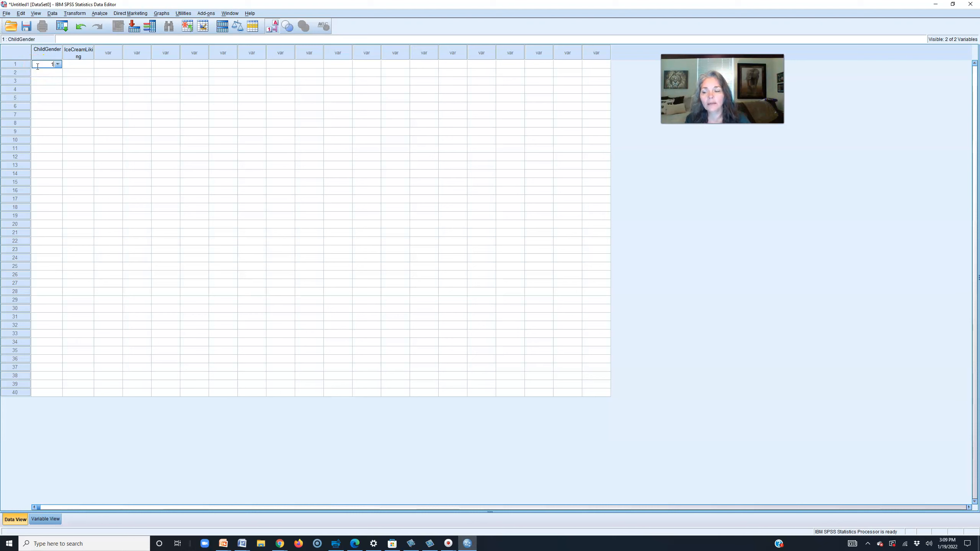
{"action": "left_click", "coordinate": [72, 64]}
{"action": "type", "text": "0"}
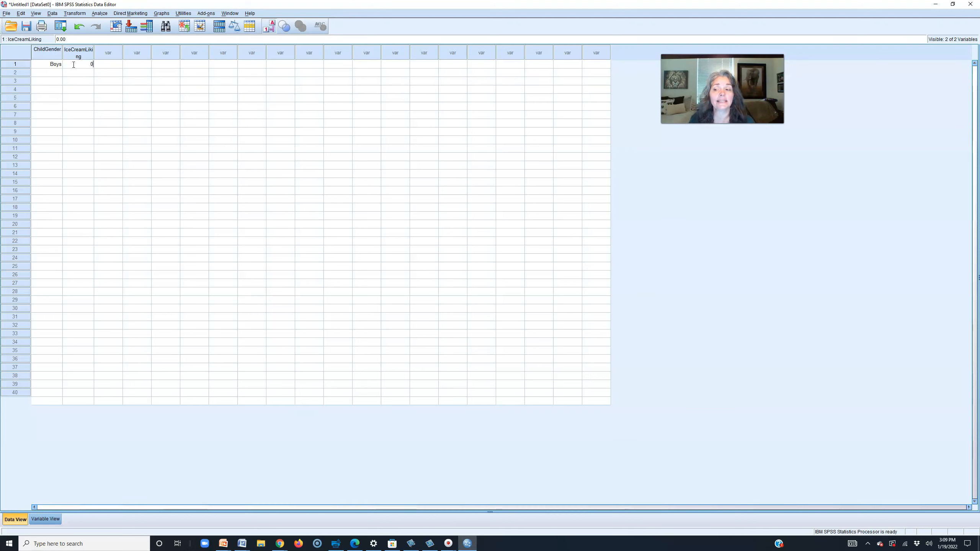
{"action": "left_click", "coordinate": [40, 76]}
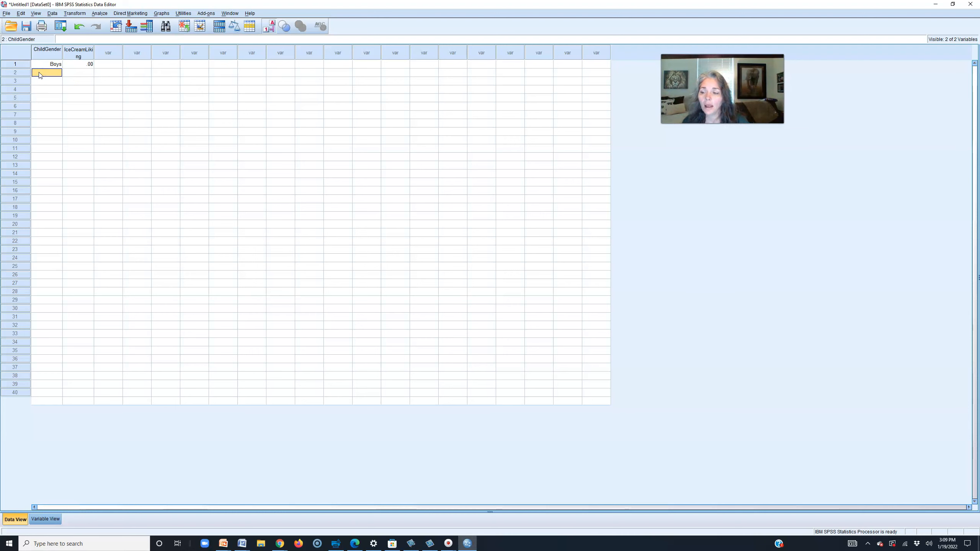
{"action": "type", "text": "2"}
{"action": "key", "text": "Tab"}
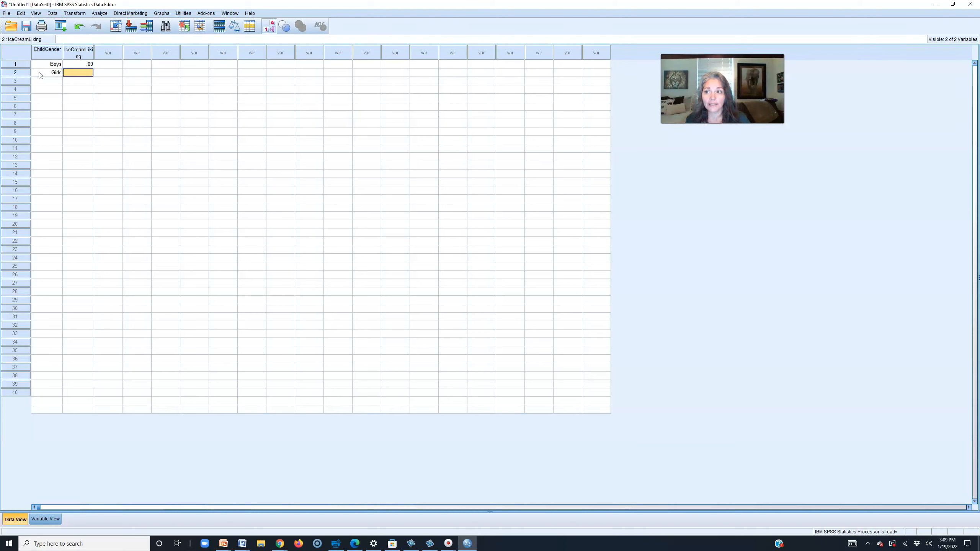
{"action": "type", "text": "8"}
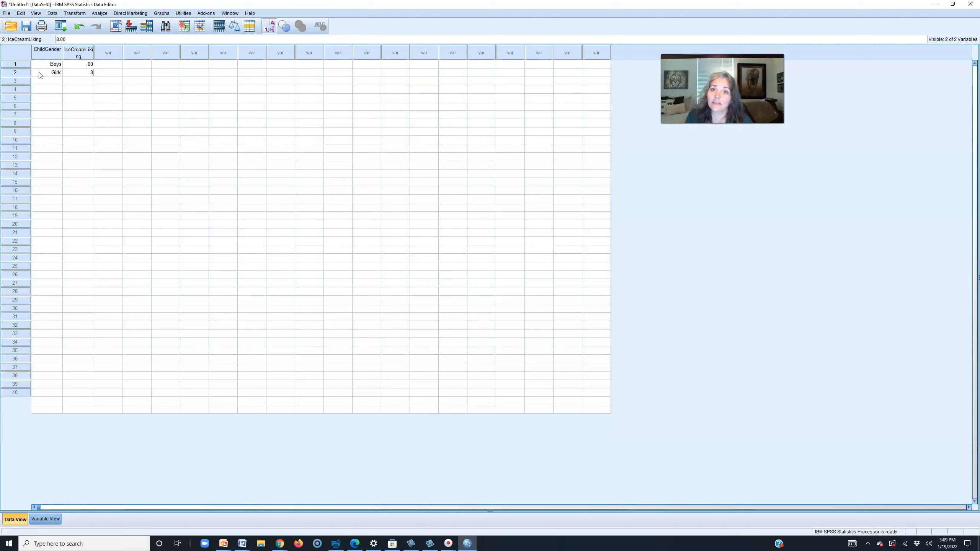
{"action": "left_click", "coordinate": [59, 81]}
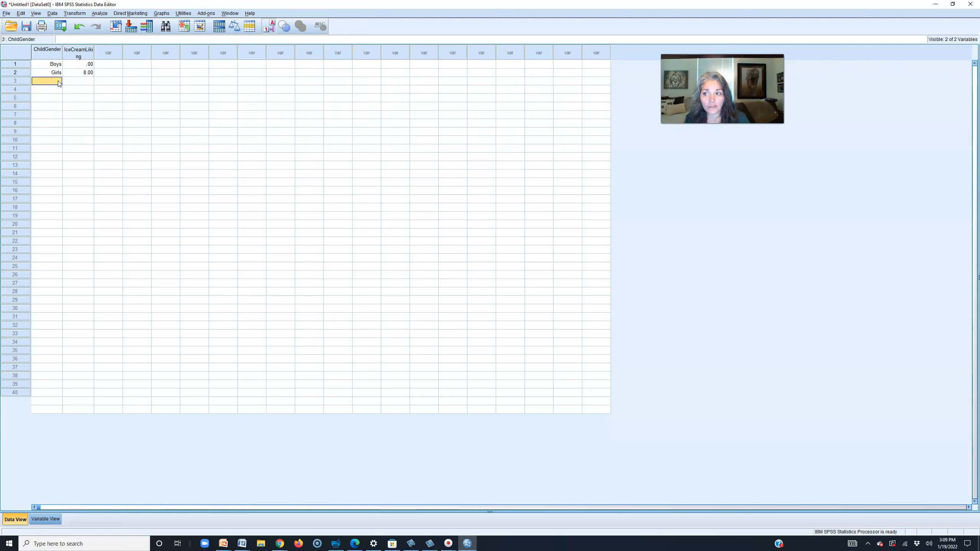
- Enter the last two cases: Boys scoring 7 and Girls scoring 9
{"action": "type", "text": "1"}
{"action": "key", "text": "Tab"}
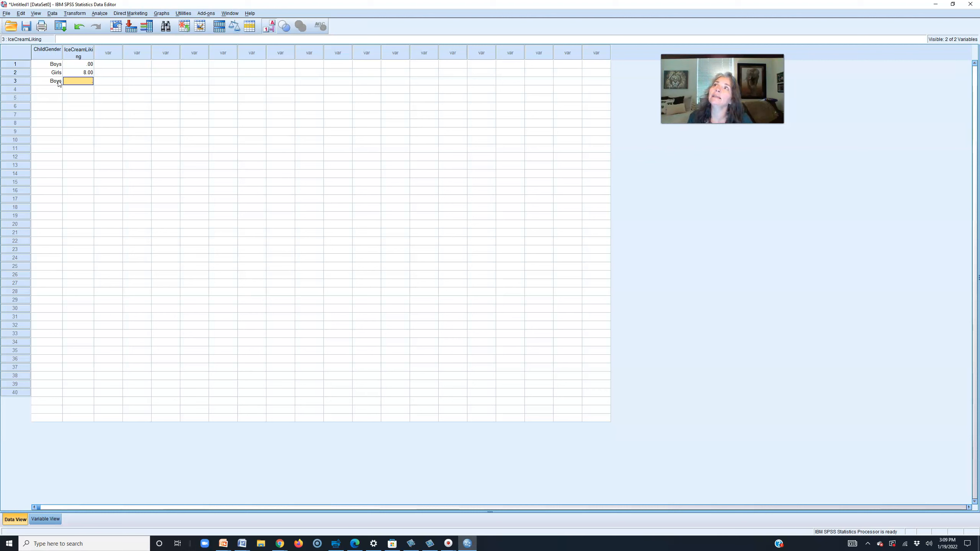
{"action": "type", "text": "7"}
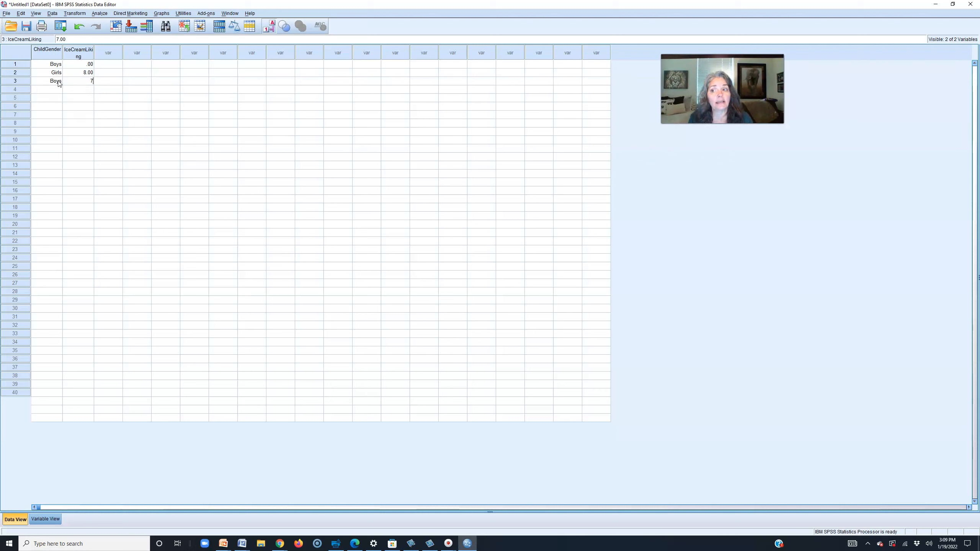
{"action": "left_click", "coordinate": [57, 90]}
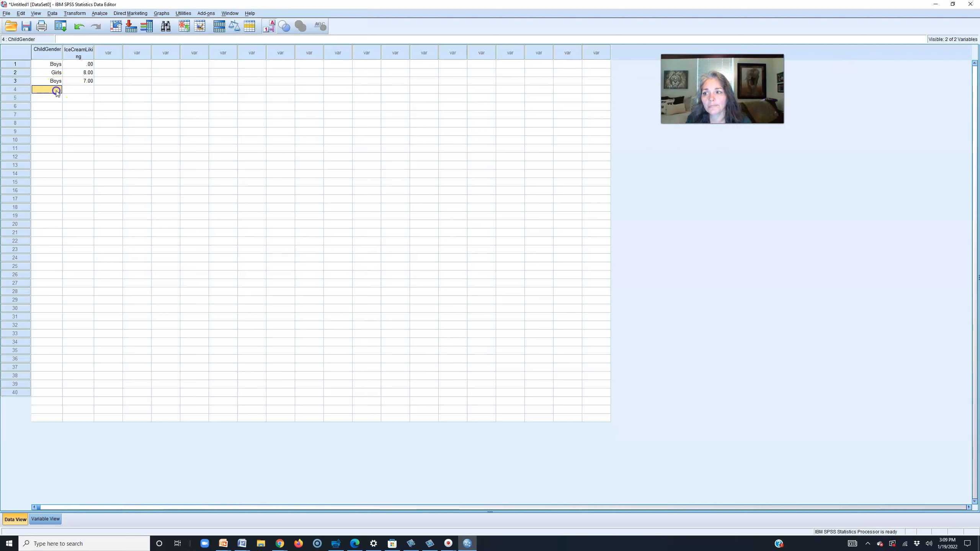
{"action": "type", "text": "Kala"}
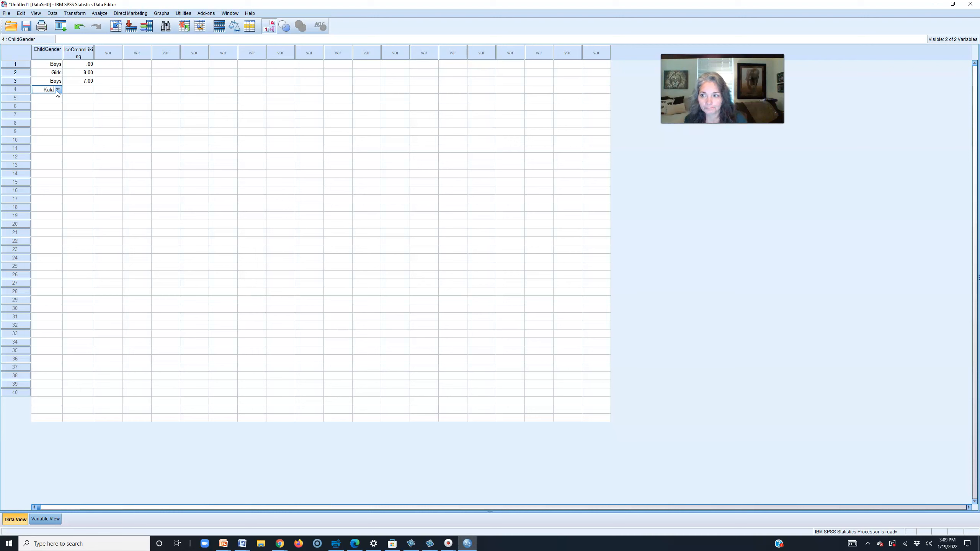
{"action": "key", "text": "BackSpace"}
{"action": "key", "text": "BackSpace"}
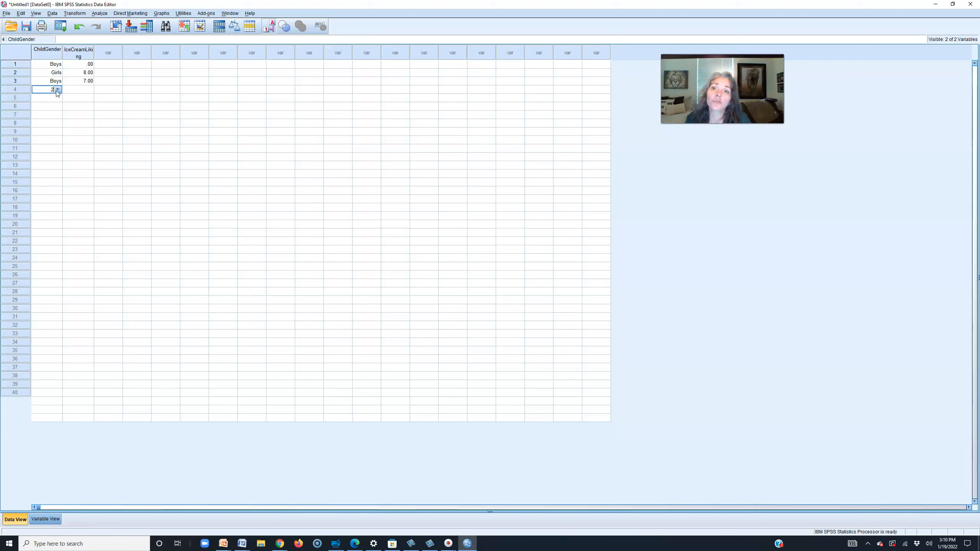
{"action": "type", "text": "2"}
{"action": "key", "text": "Tab"}
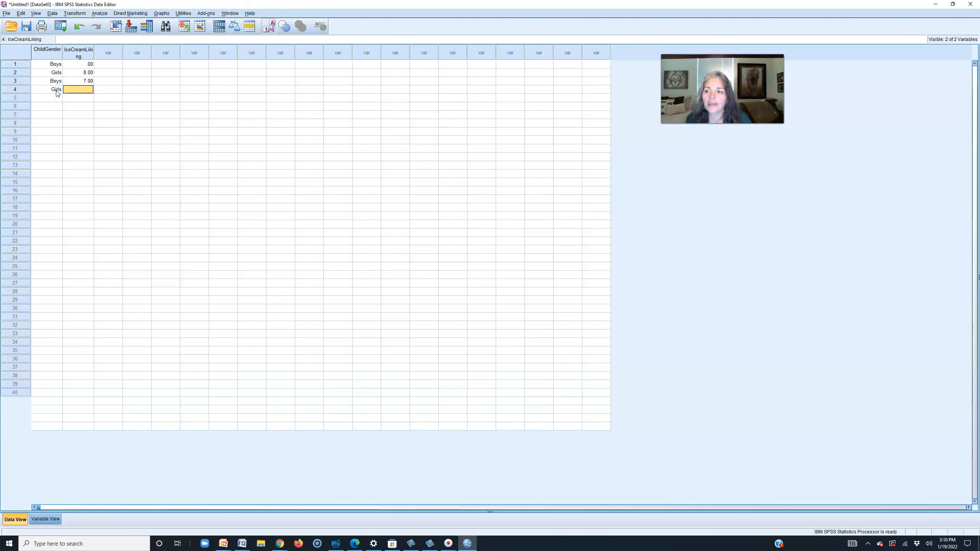
{"action": "left_click", "coordinate": [83, 95]}
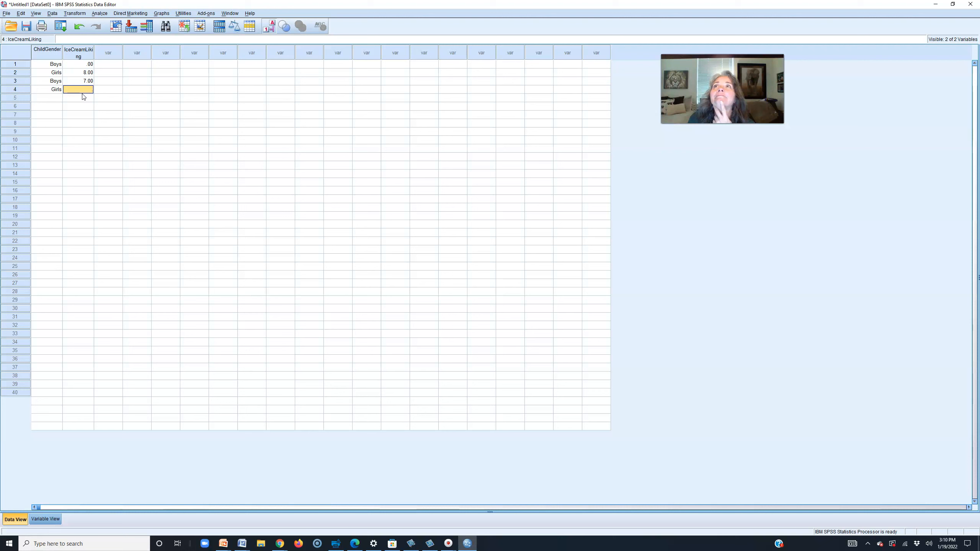
{"action": "type", "text": "9"}
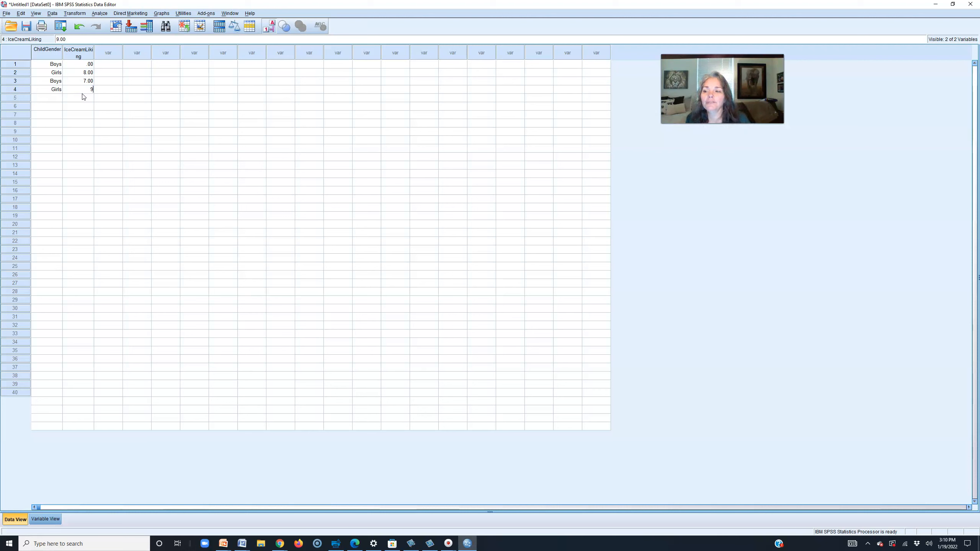
{"action": "left_click", "coordinate": [83, 97]}
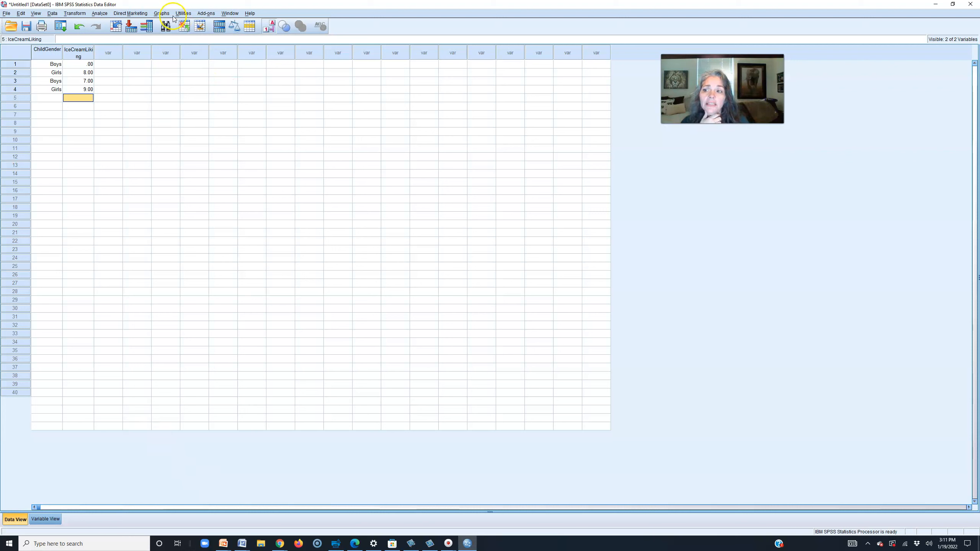
- Open the Frequencies dialog via Analyze > Descriptive Statistics > Frequencies
{"action": "left_click", "coordinate": [99, 13]}
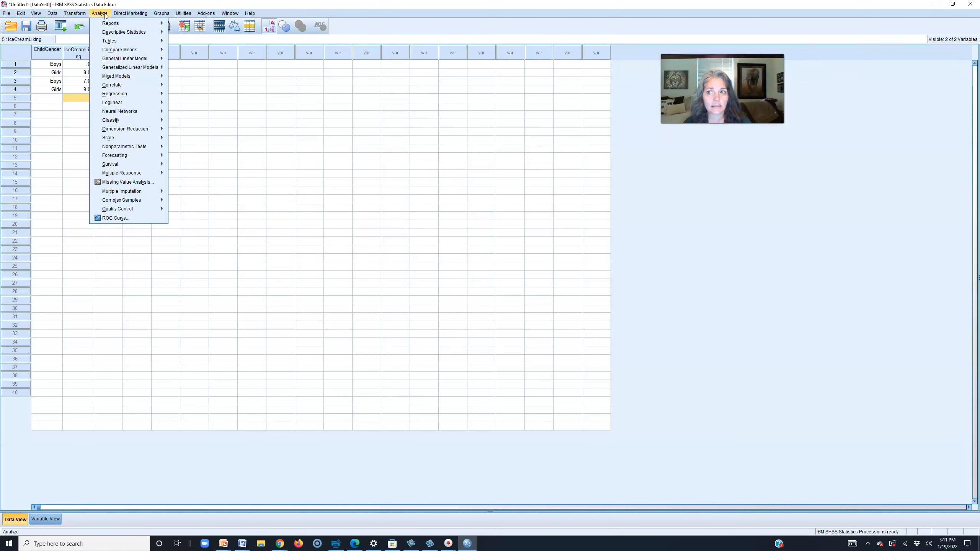
{"action": "left_click", "coordinate": [102, 15]}
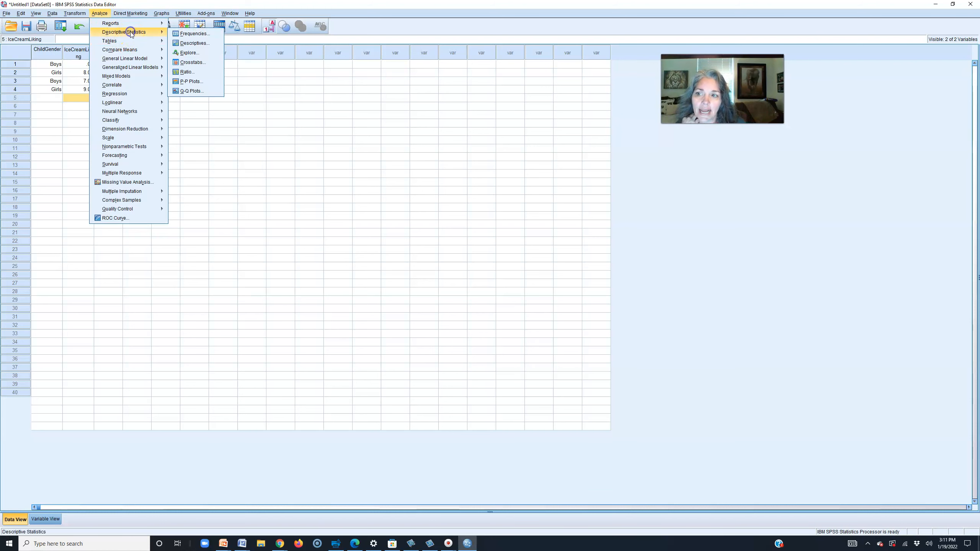
{"action": "left_click", "coordinate": [191, 34]}
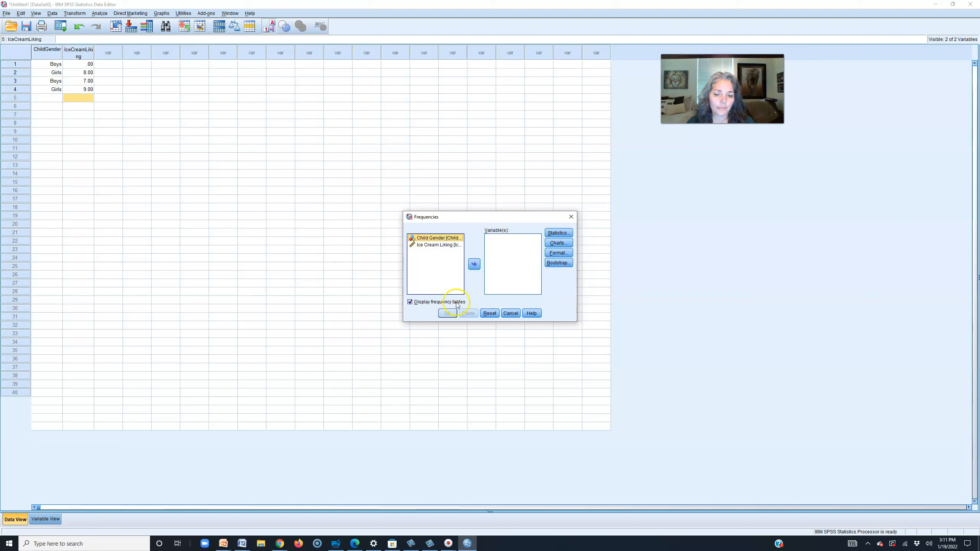
{"action": "left_click", "coordinate": [513, 313]}
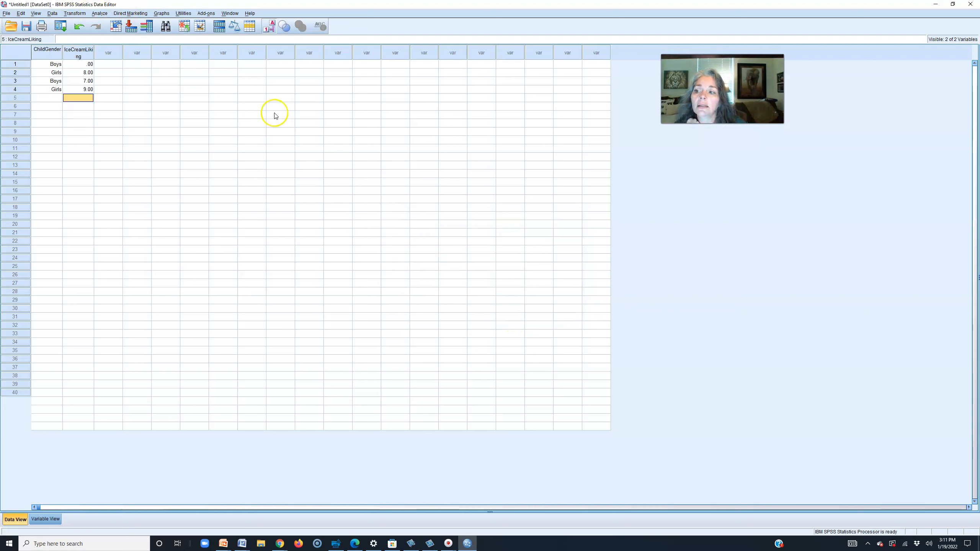
{"action": "left_click", "coordinate": [99, 13]}
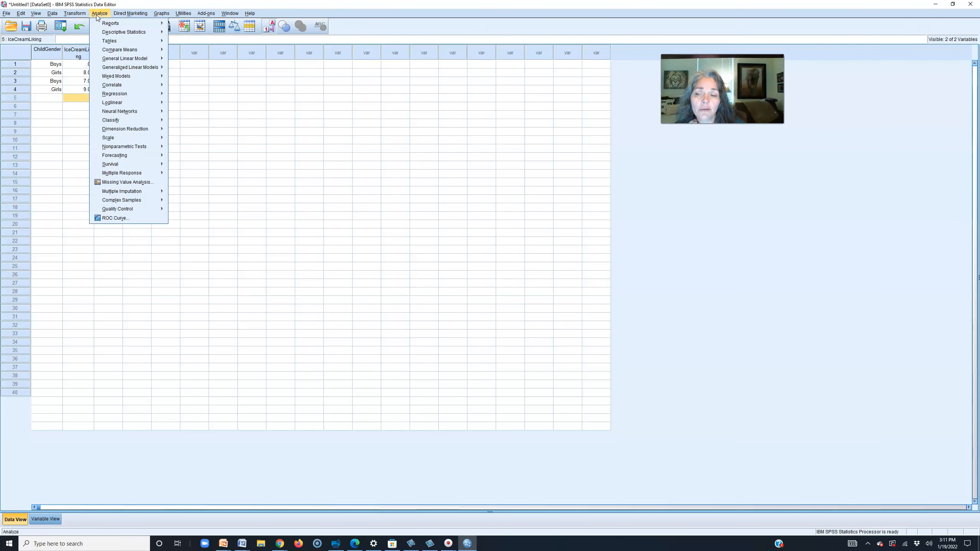
{"action": "left_click", "coordinate": [105, 33]}
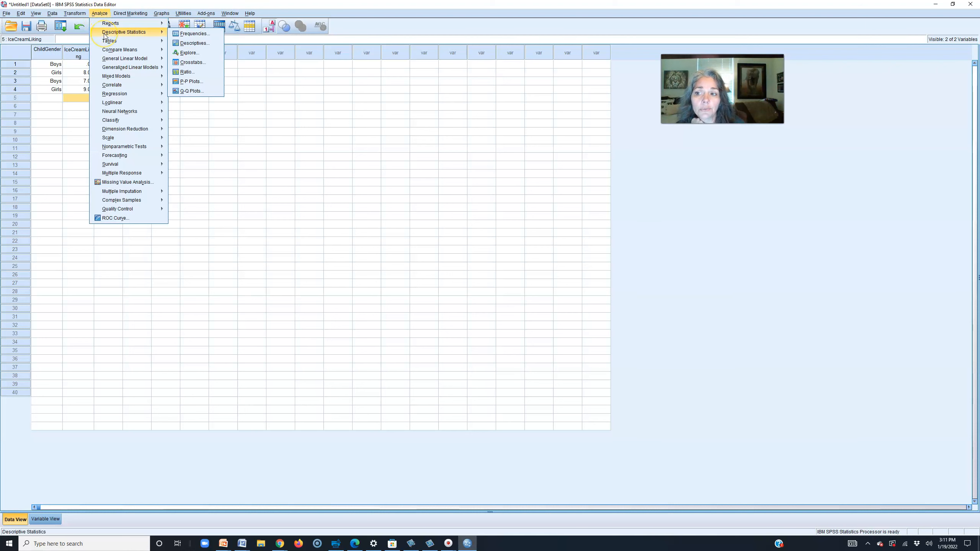
{"action": "left_click", "coordinate": [203, 34]}
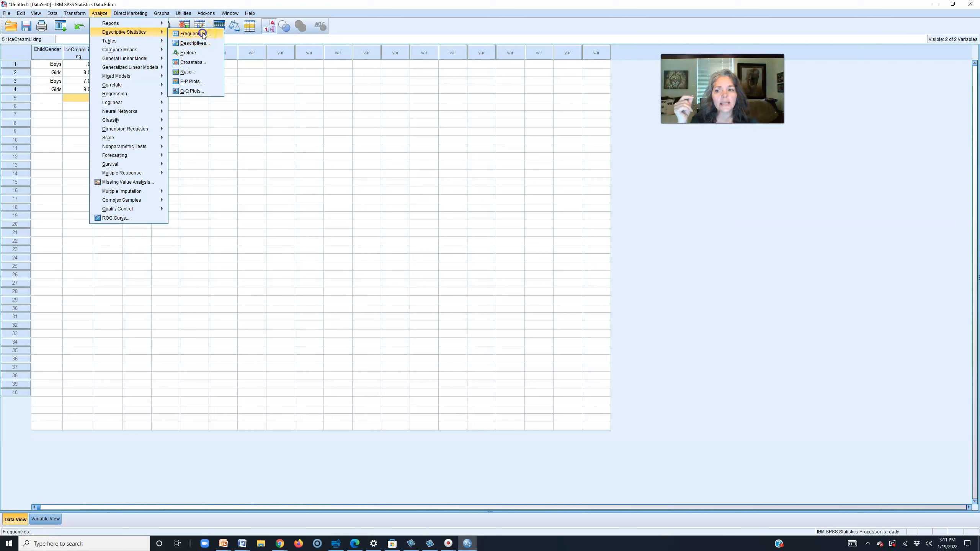
{"action": "left_click", "coordinate": [203, 34]}
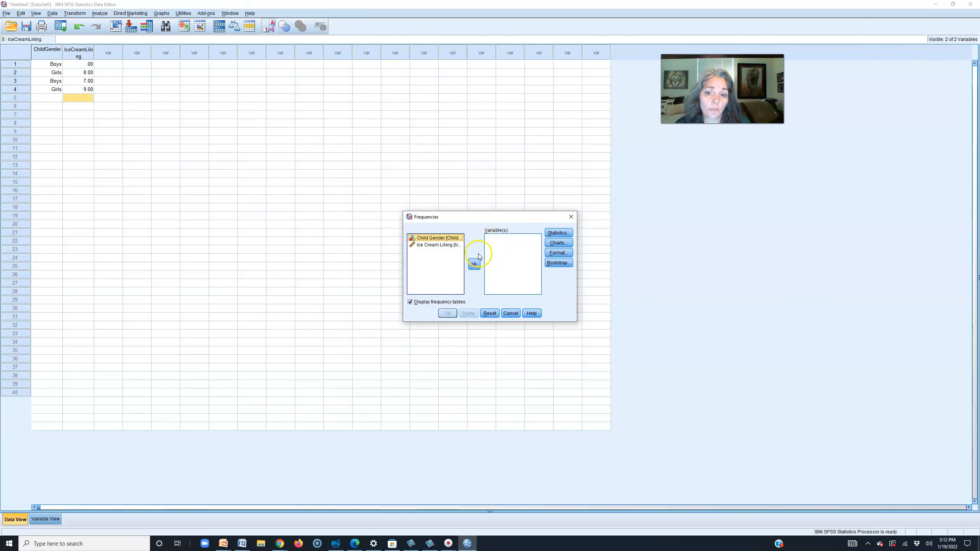
- Move Child Gender and Ice Cream Liking into the Frequencies Variable(s) list
{"action": "left_click", "coordinate": [431, 237]}
{"action": "left_click", "coordinate": [474, 264]}
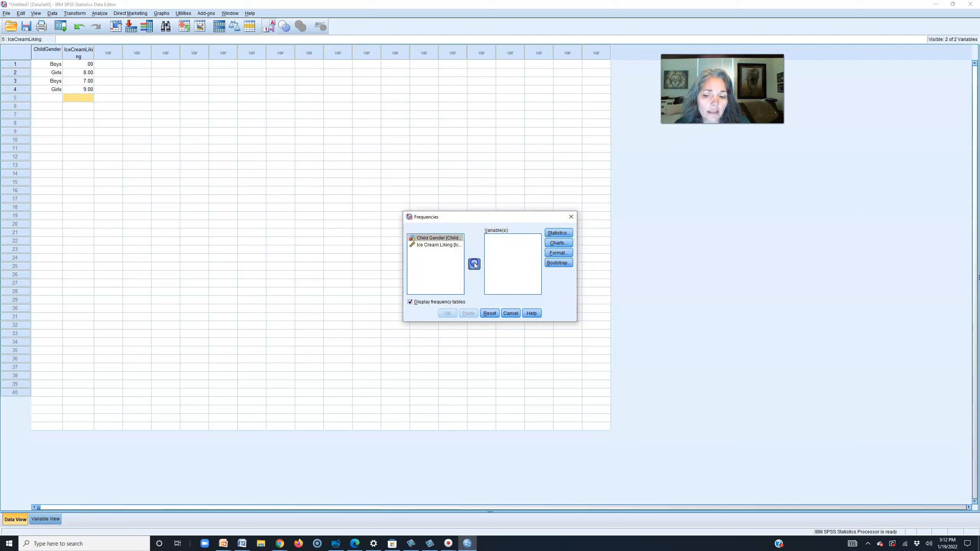
{"action": "left_click", "coordinate": [442, 236]}
{"action": "left_click", "coordinate": [473, 263]}
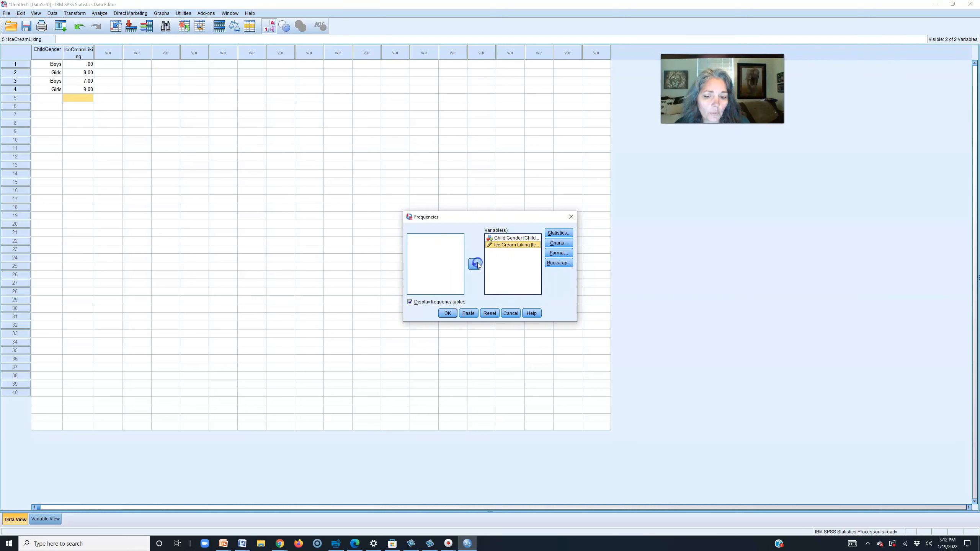
{"action": "left_click", "coordinate": [558, 233]}
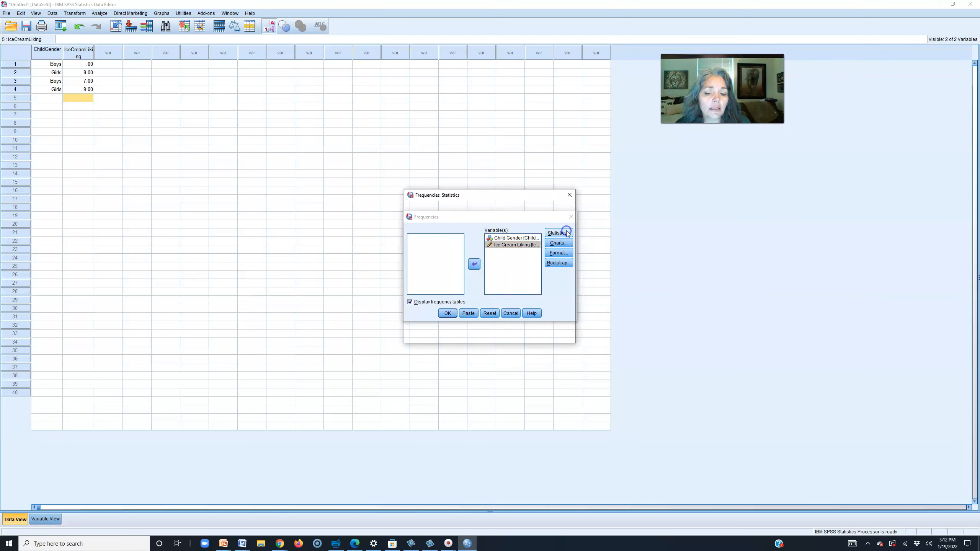
- Request mean, median, mode, std. deviation, variance and range as Frequencies statistics
{"action": "left_click", "coordinate": [521, 219]}
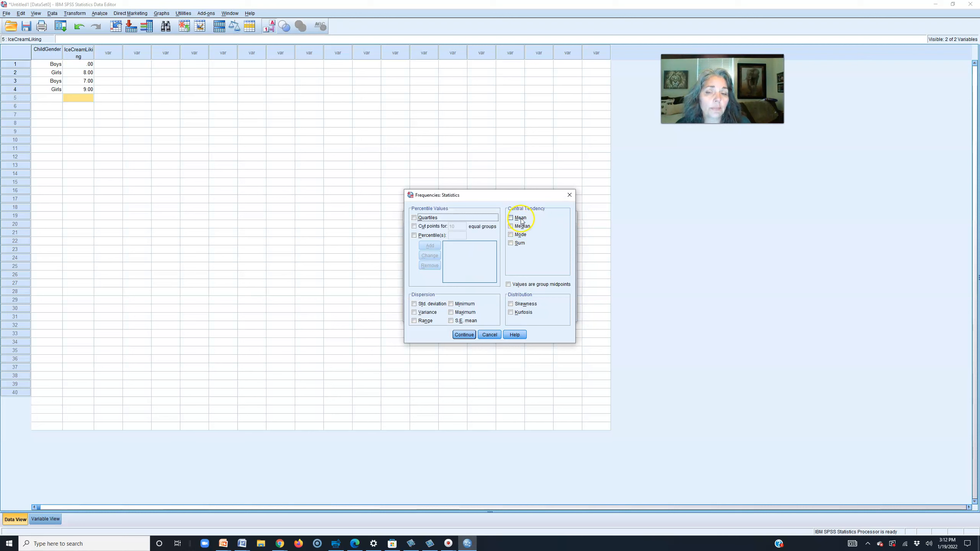
{"action": "left_click", "coordinate": [522, 227]}
{"action": "left_click", "coordinate": [520, 235]}
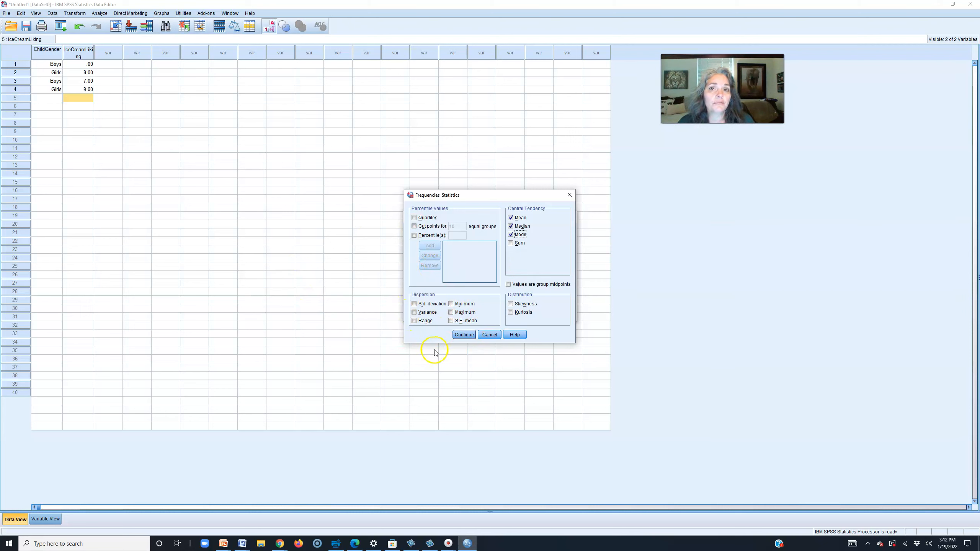
{"action": "left_click", "coordinate": [414, 304]}
{"action": "left_click", "coordinate": [415, 312]}
{"action": "left_click", "coordinate": [414, 321]}
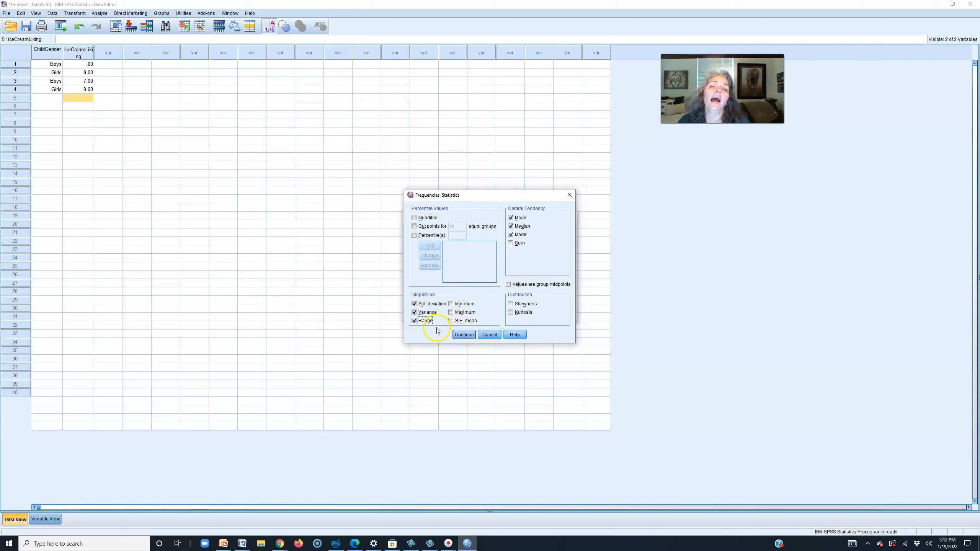
{"action": "left_click", "coordinate": [467, 335]}
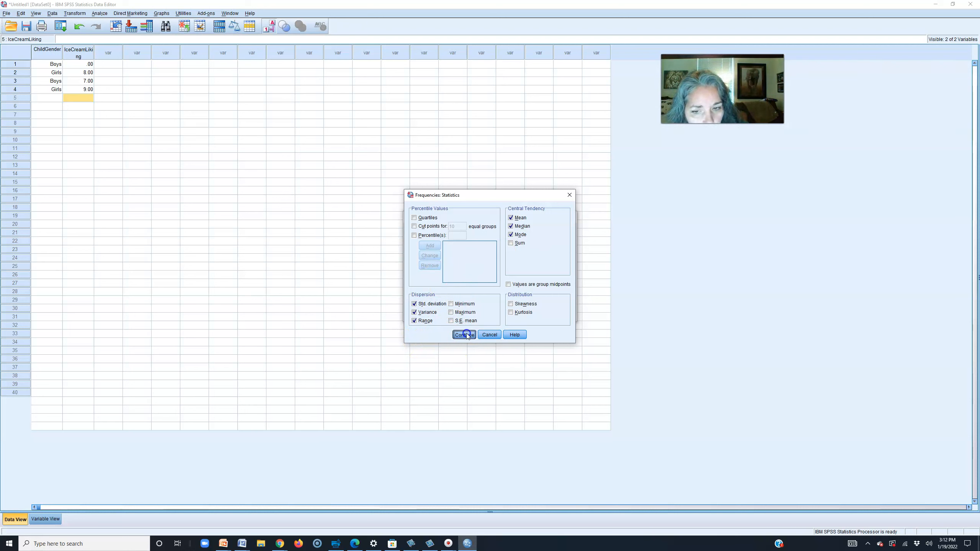
{"action": "left_click", "coordinate": [466, 335]}
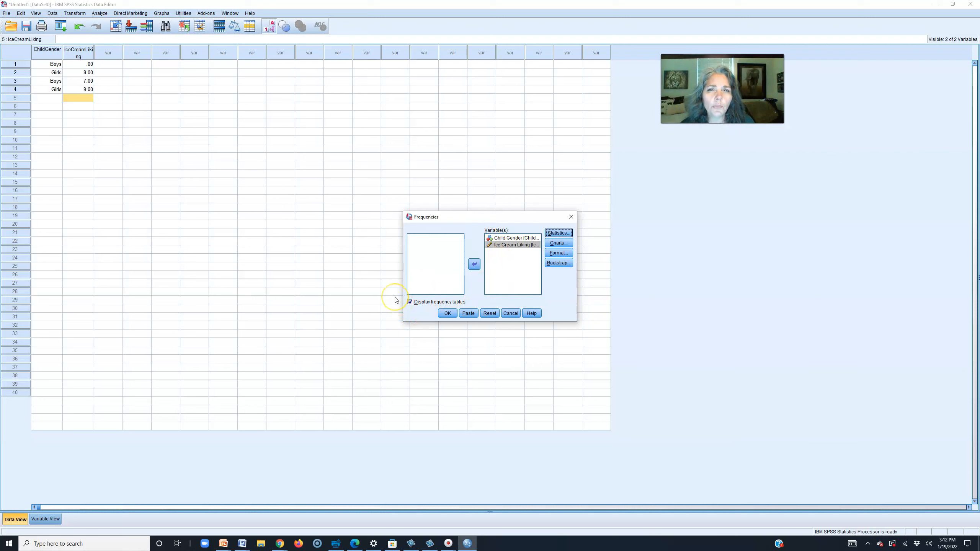
- Run Frequencies with no charts, giving Ice Cream Liking mean 6.0, median 7.5, range 9
{"action": "left_click", "coordinate": [556, 242]}
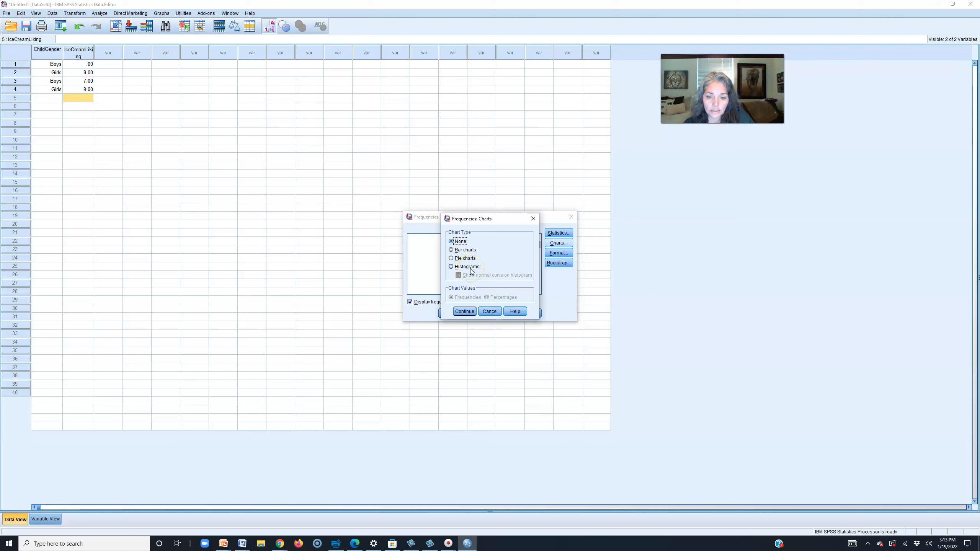
{"action": "left_click", "coordinate": [490, 312]}
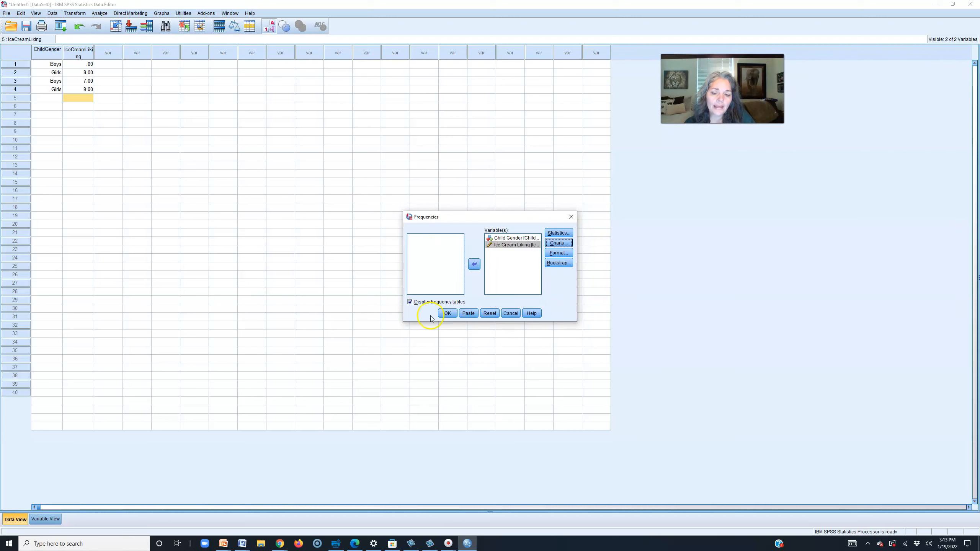
{"action": "left_click", "coordinate": [448, 315]}
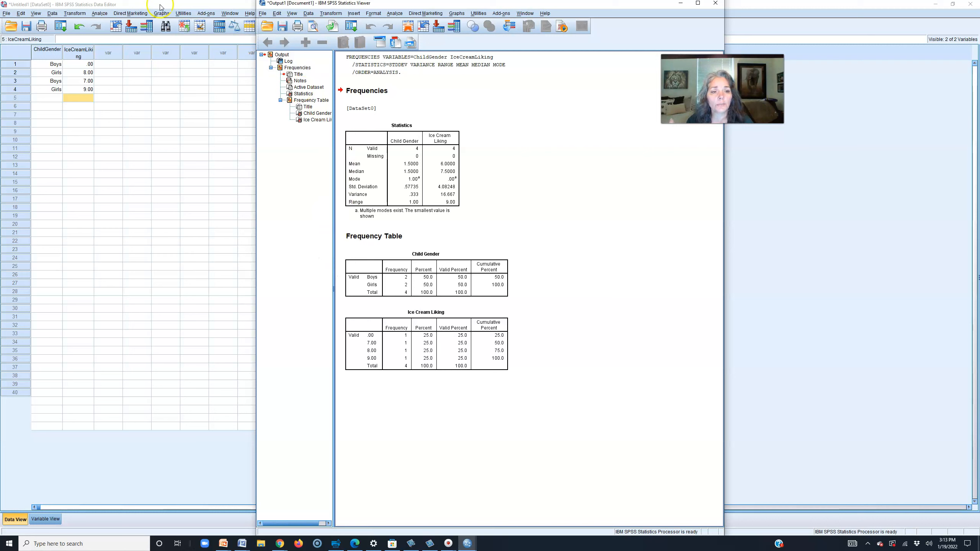
- Adjust the Output Viewer and look over the Frequencies output
{"action": "left_click_drag", "start_coordinate": [722, 83], "coordinate": [833, 91]}
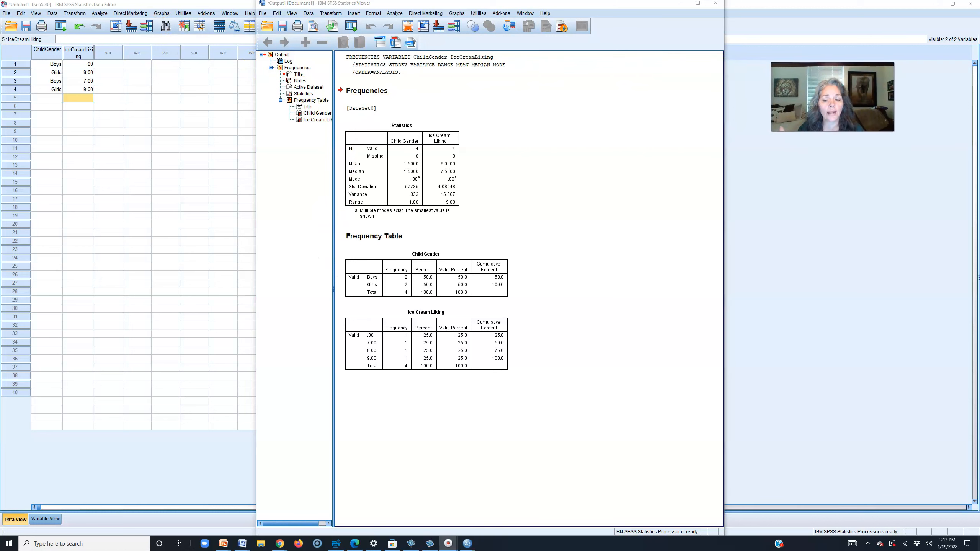
{"action": "mouse_move", "coordinate": [447, 543]}
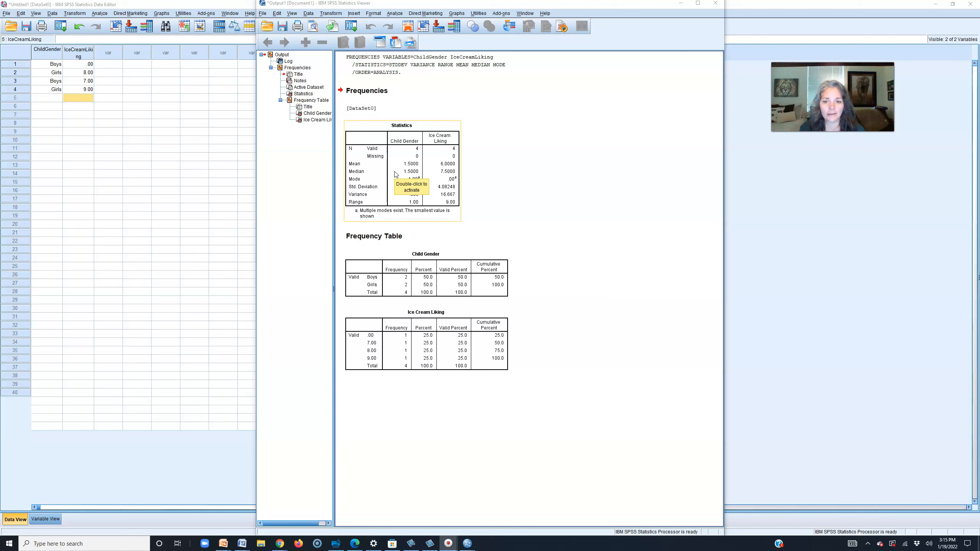
{"action": "left_click", "coordinate": [352, 182]}
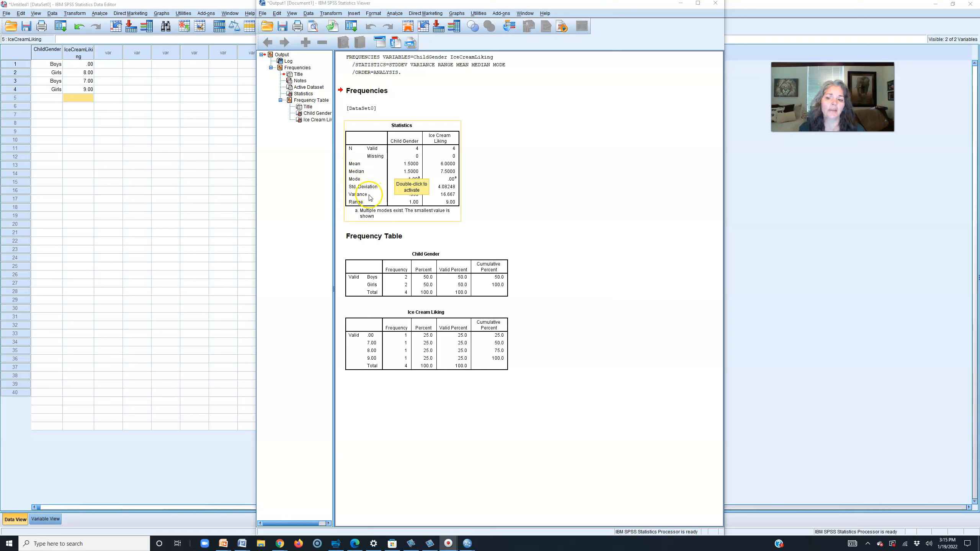
{"action": "left_click", "coordinate": [354, 174]}
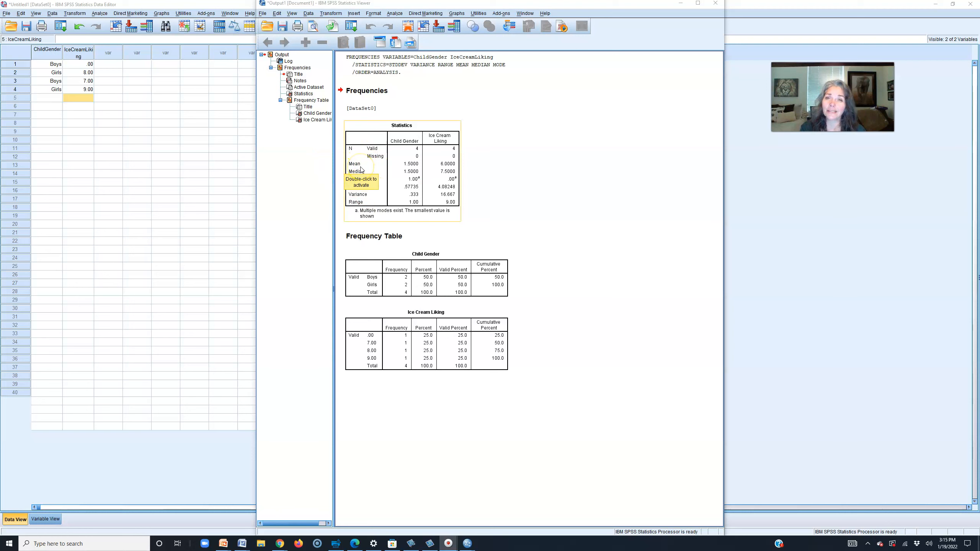
{"action": "left_click", "coordinate": [362, 204]}
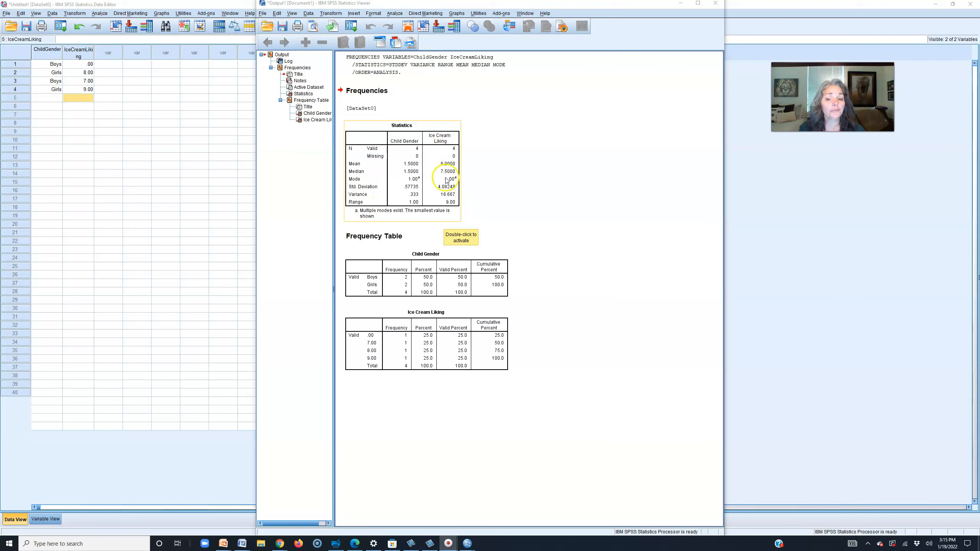
- Inspect the Statistics and Child Gender frequency tables, then return to the Data Editor
{"action": "left_click", "coordinate": [468, 167]}
{"action": "left_click", "coordinate": [442, 158]}
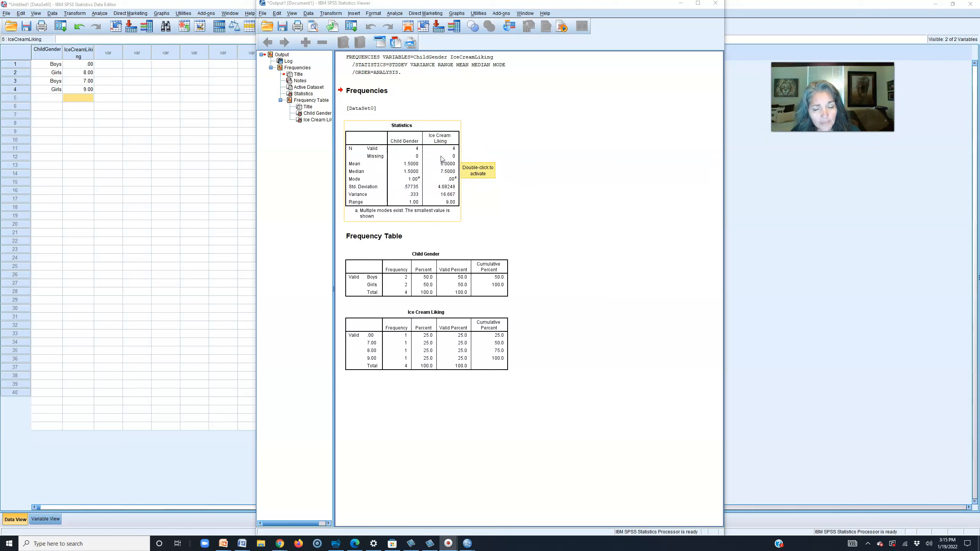
{"action": "left_click", "coordinate": [442, 158]}
{"action": "left_click", "coordinate": [452, 171]}
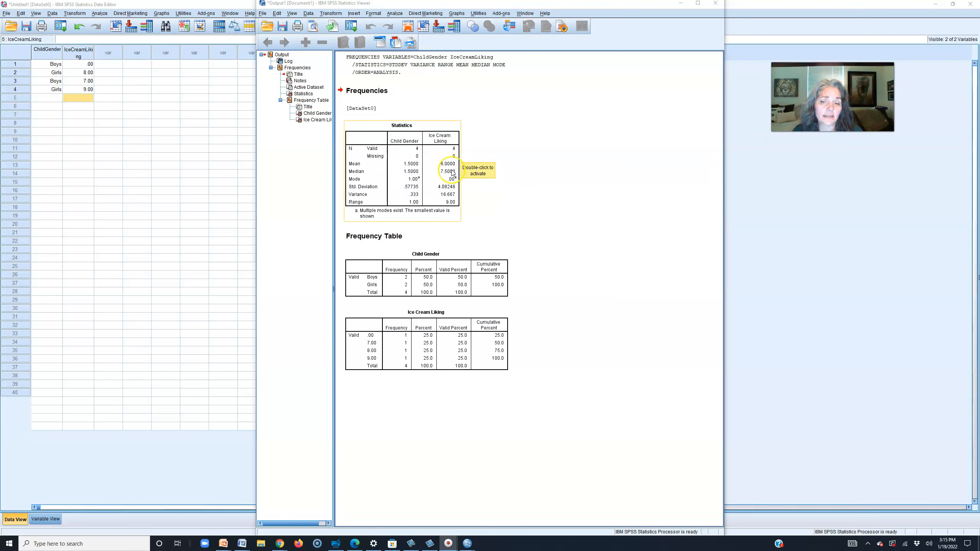
{"action": "left_click", "coordinate": [465, 167]}
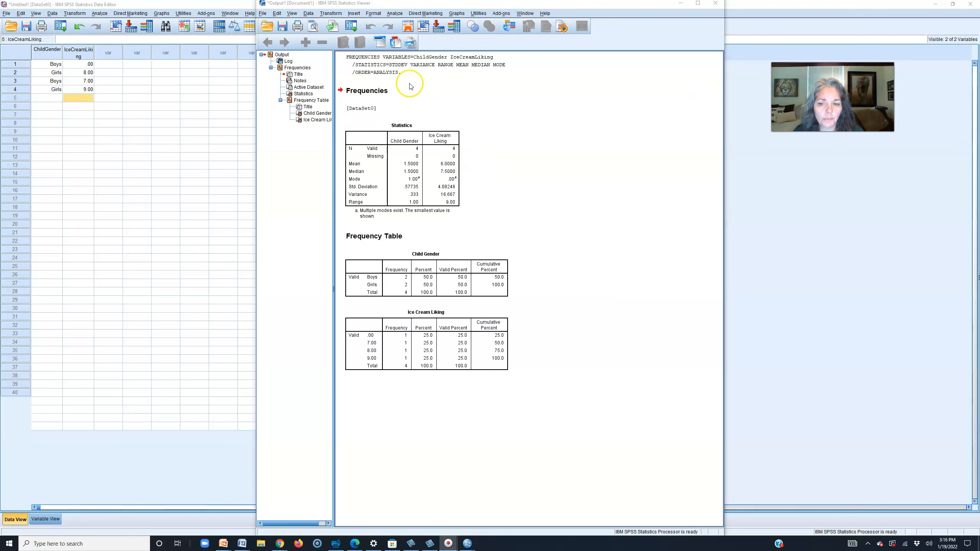
{"action": "left_click", "coordinate": [404, 251]}
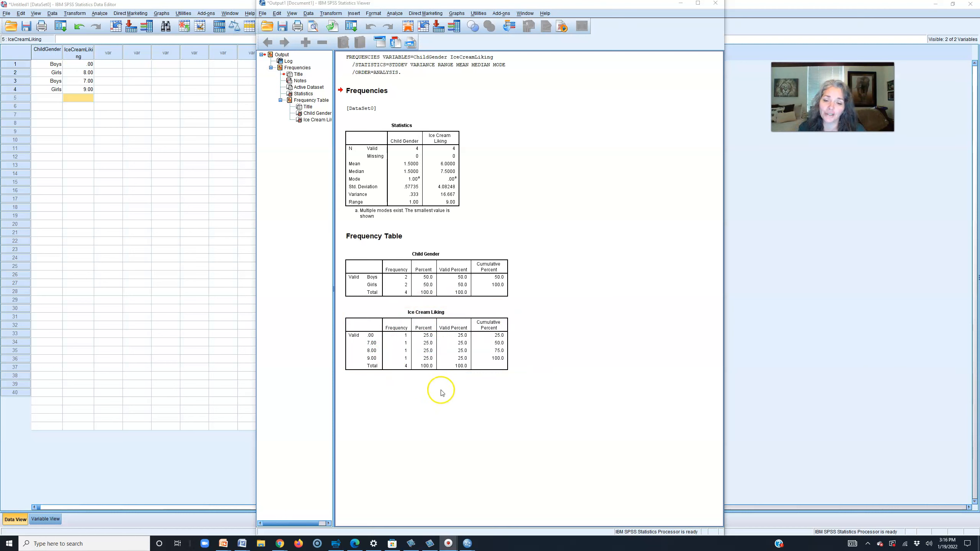
{"action": "left_click", "coordinate": [551, 380]}
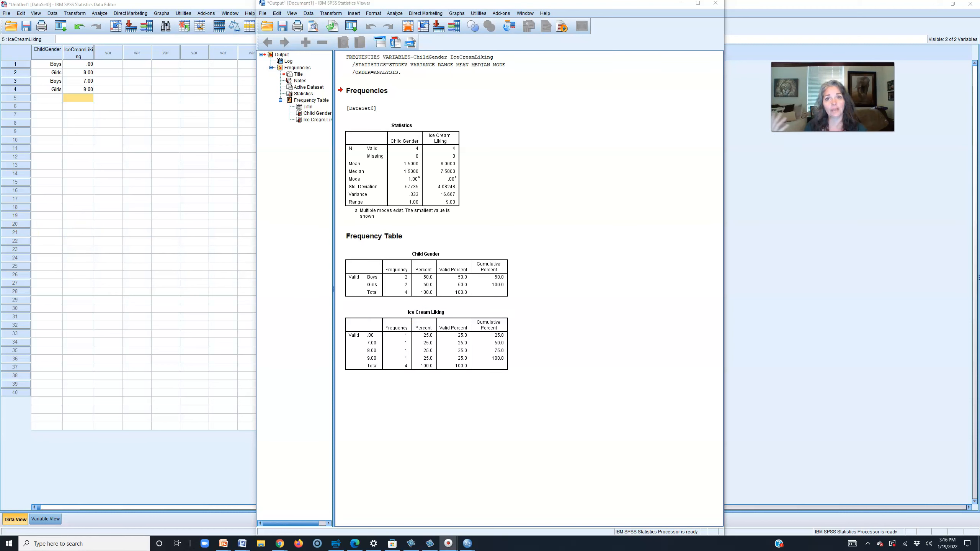
{"action": "left_click", "coordinate": [91, 225]}
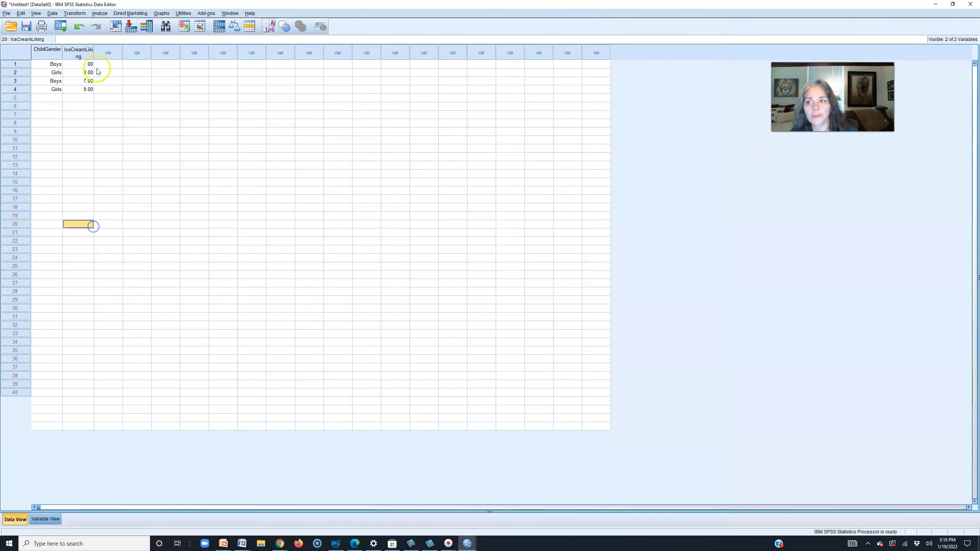
- Open the Independent-Samples T Test dialog from Analyze > Compare Means
{"action": "left_click", "coordinate": [99, 14]}
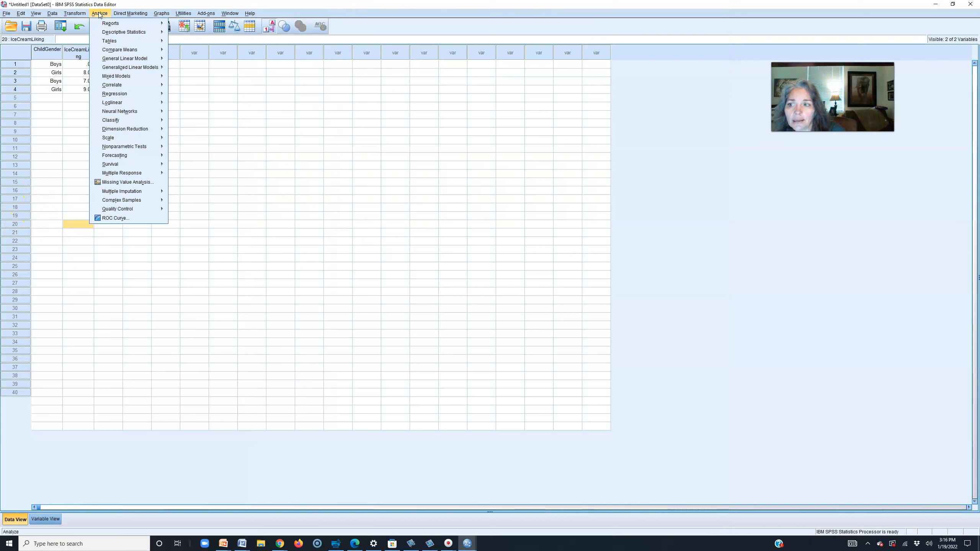
{"action": "mouse_move", "coordinate": [118, 53]}
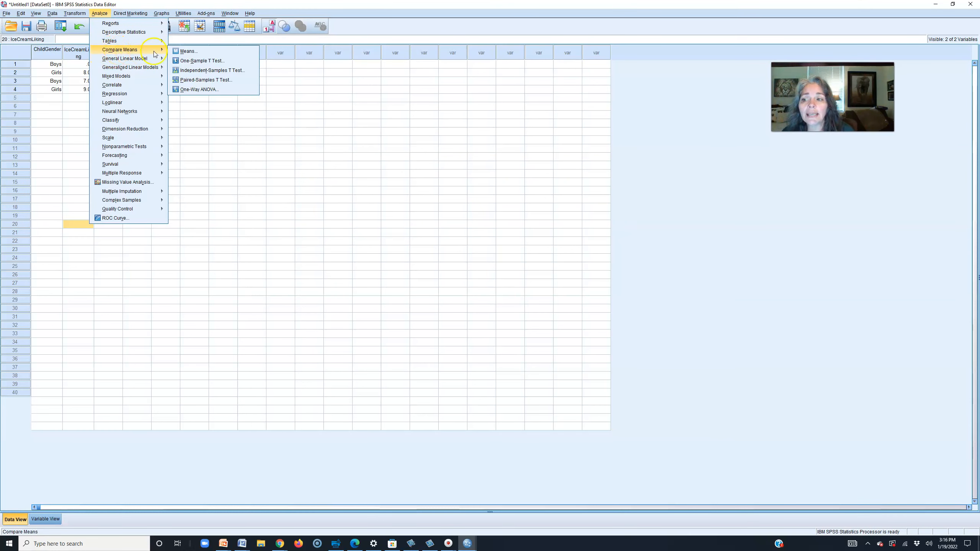
{"action": "left_click", "coordinate": [199, 72]}
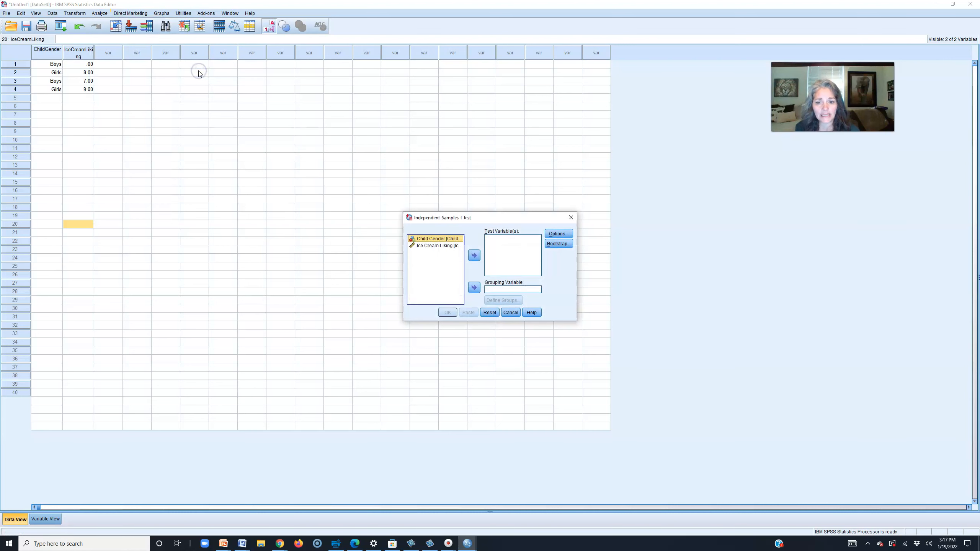
- Make Child Gender the grouping variable with groups defined as 1 and 2
{"action": "left_click", "coordinate": [471, 290]}
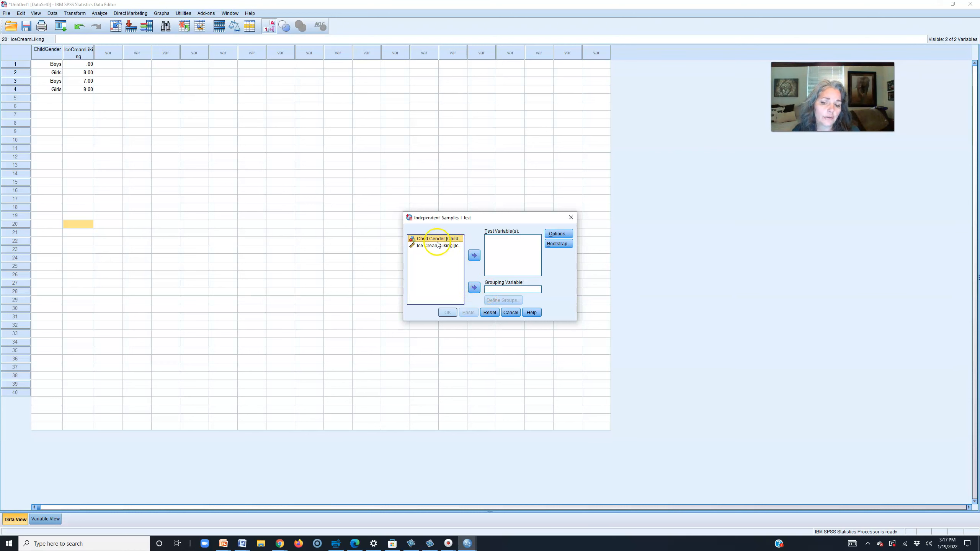
{"action": "left_click", "coordinate": [473, 289]}
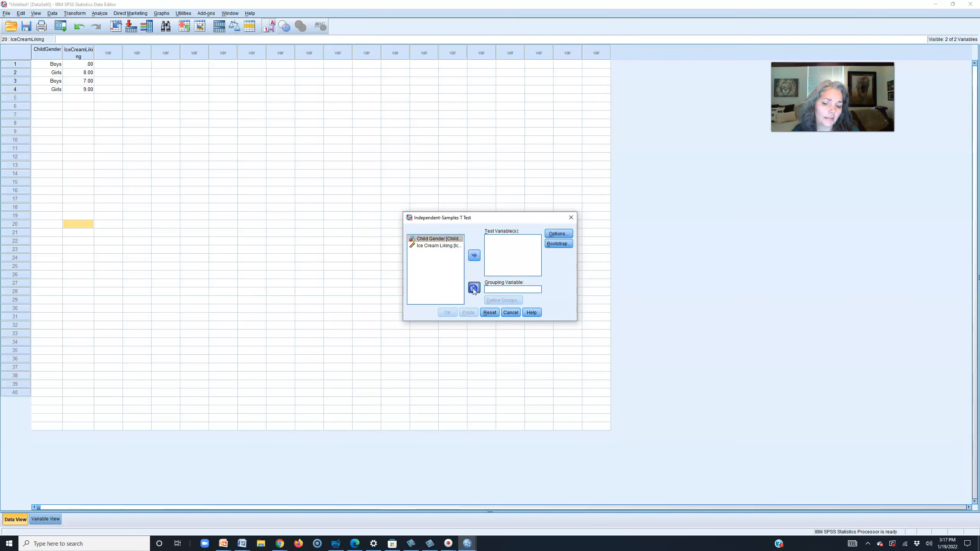
{"action": "left_click", "coordinate": [526, 292]}
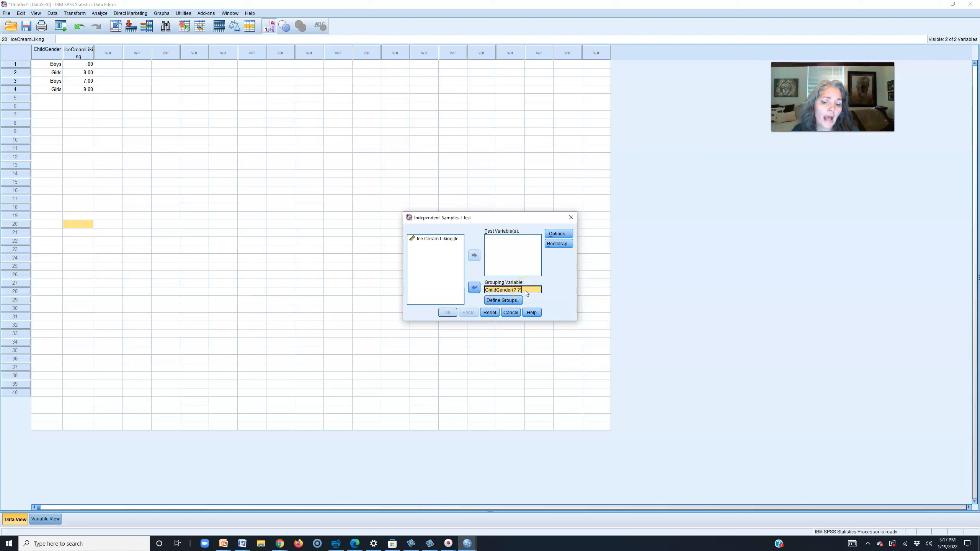
{"action": "left_click", "coordinate": [506, 301]}
{"action": "left_click", "coordinate": [510, 258]}
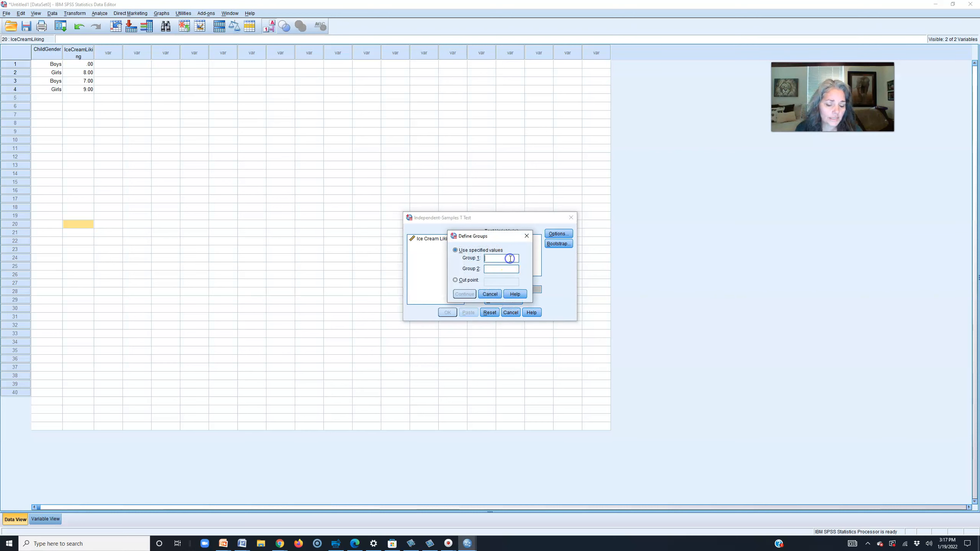
{"action": "type", "text": "1"}
{"action": "left_click", "coordinate": [502, 270]}
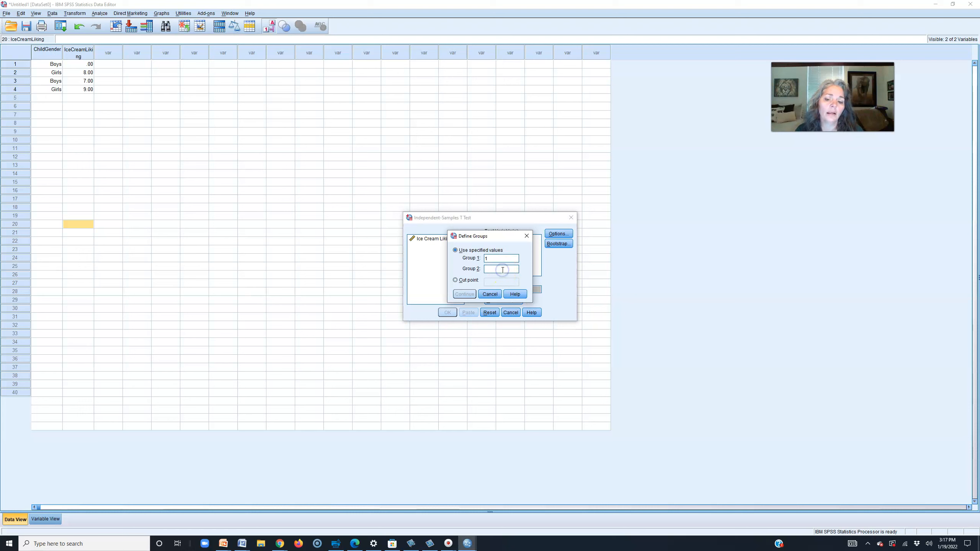
{"action": "type", "text": "2"}
{"action": "left_click", "coordinate": [463, 295]}
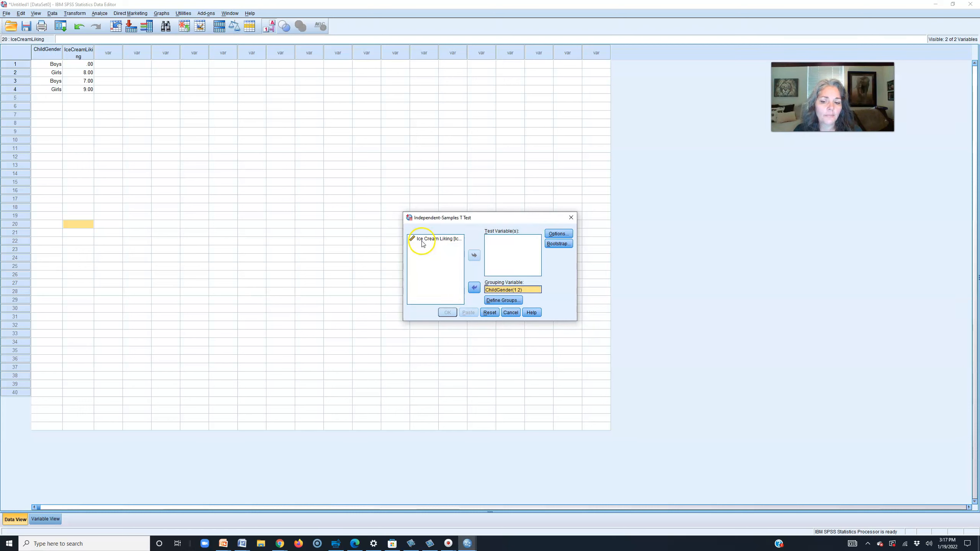
- Set Ice Cream Liking as the test variable, keep the 95% confidence interval, and run
{"action": "left_click", "coordinate": [421, 239]}
{"action": "left_click", "coordinate": [474, 256]}
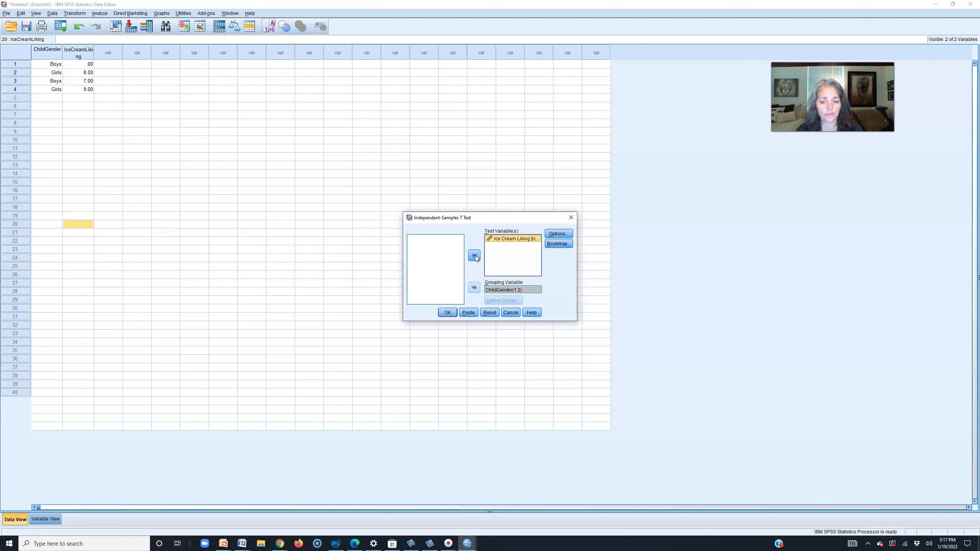
{"action": "left_click", "coordinate": [559, 234]}
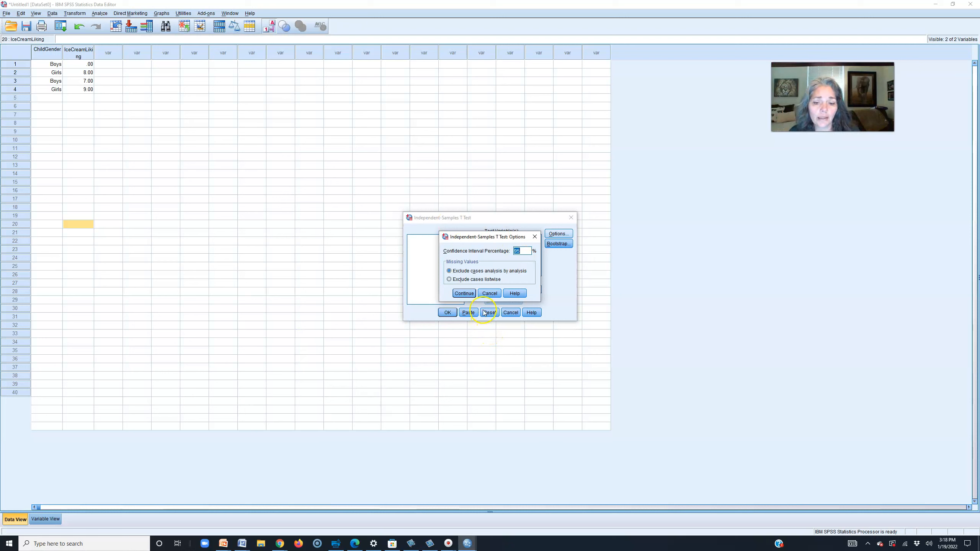
{"action": "left_click", "coordinate": [463, 294]}
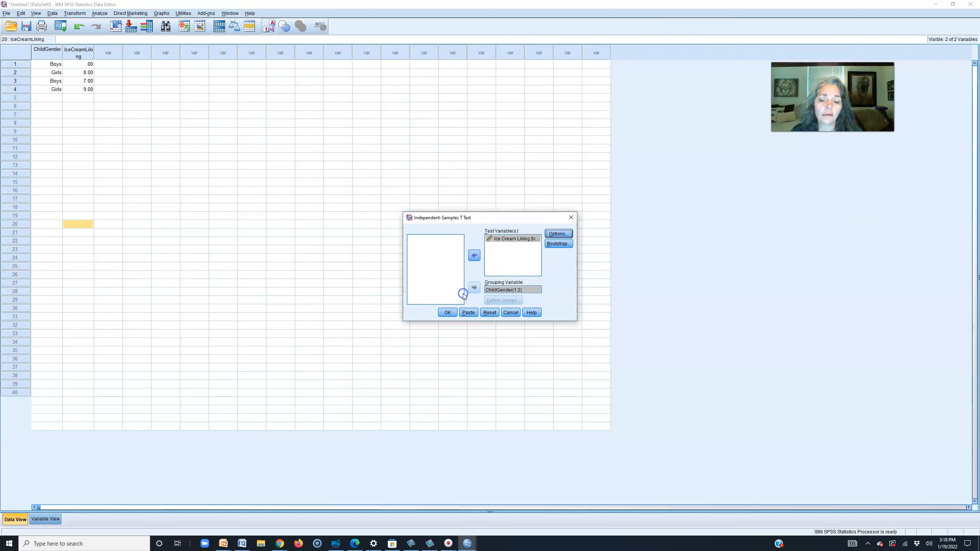
{"action": "left_click", "coordinate": [456, 313]}
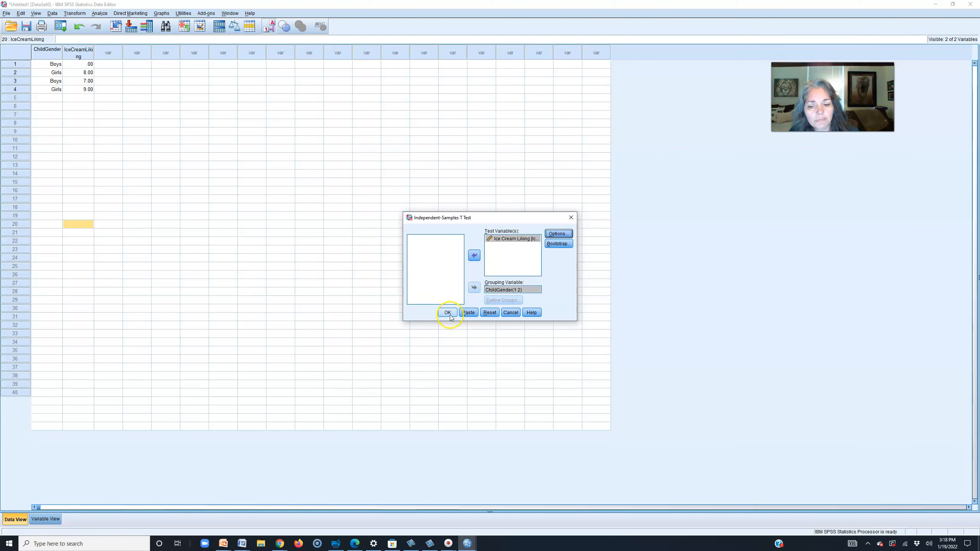
{"action": "left_click", "coordinate": [447, 313]}
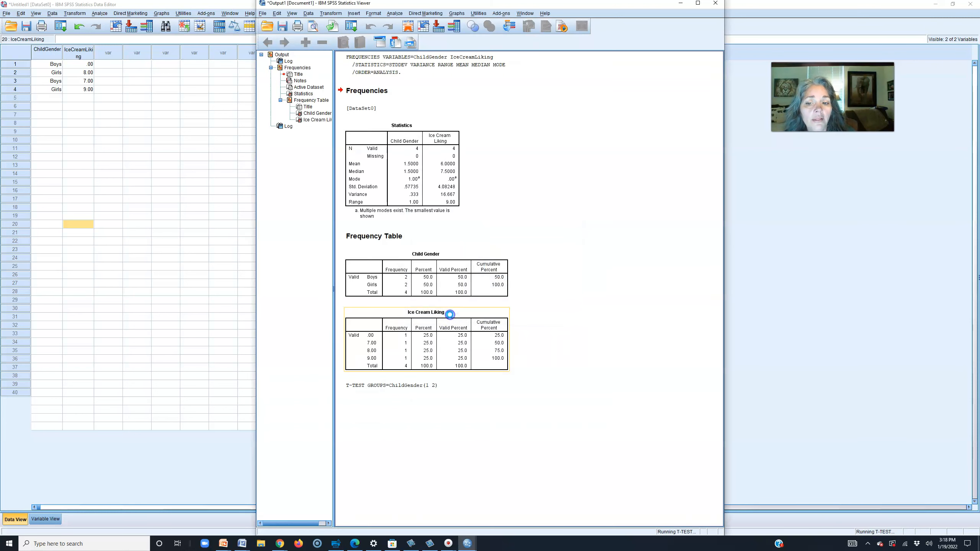
- Scroll to the T-Test results and widen the output window to show full tables
{"action": "scroll", "coordinate": [566, 338], "scroll_direction": "up", "scroll_amount": 2}
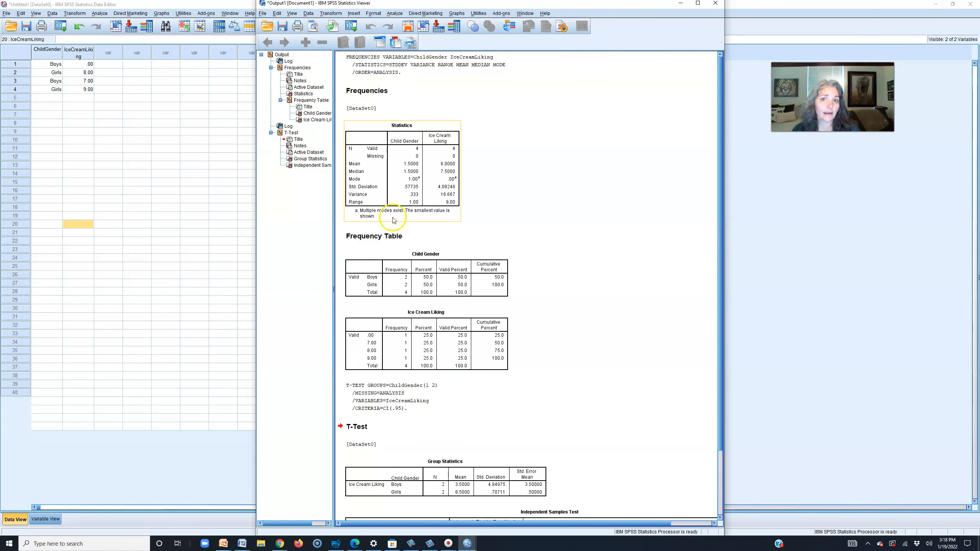
{"action": "scroll", "coordinate": [409, 216], "scroll_direction": "down", "scroll_amount": 3}
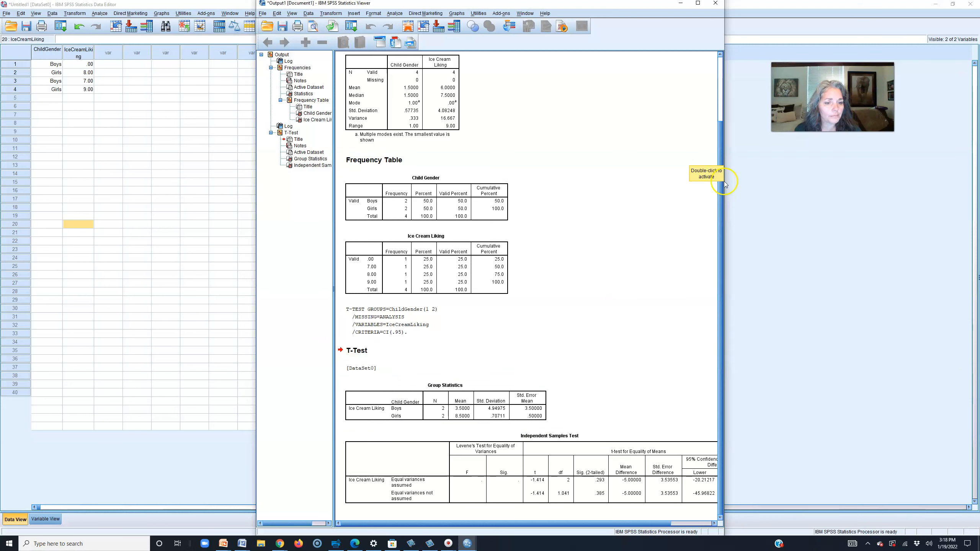
{"action": "left_click_drag", "start_coordinate": [724, 179], "coordinate": [862, 179]}
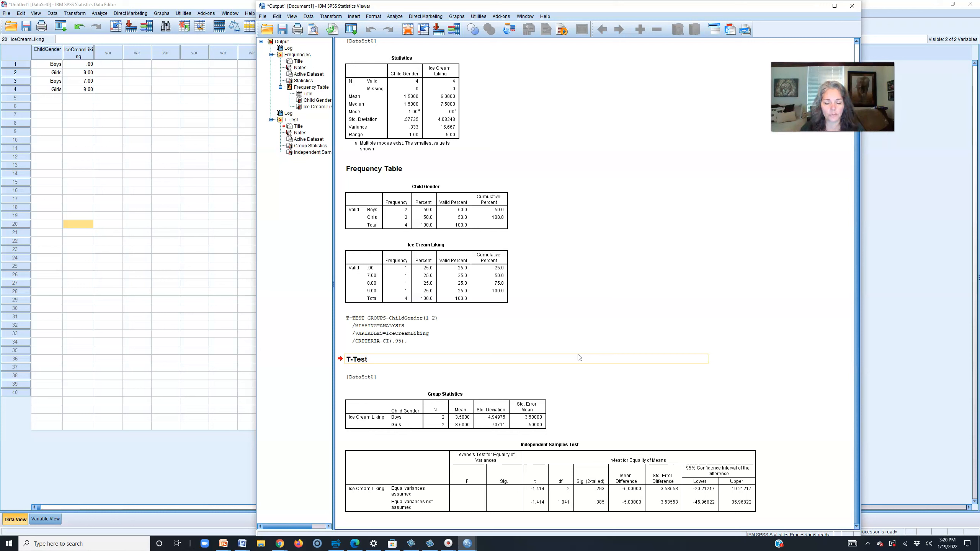
- Select the Independent Samples Test table showing mean difference -5.00 and significance .293
{"action": "left_click", "coordinate": [598, 460]}
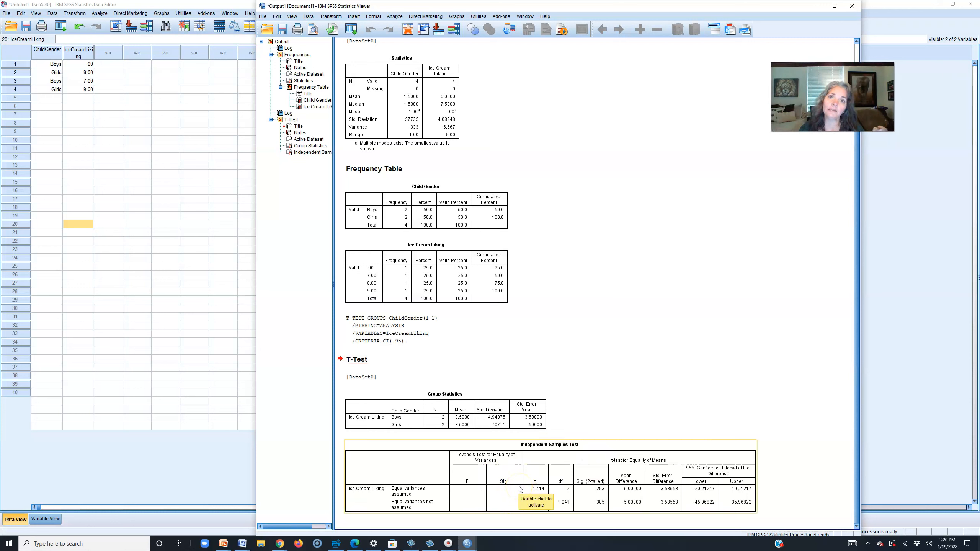
{"action": "left_click", "coordinate": [628, 379]}
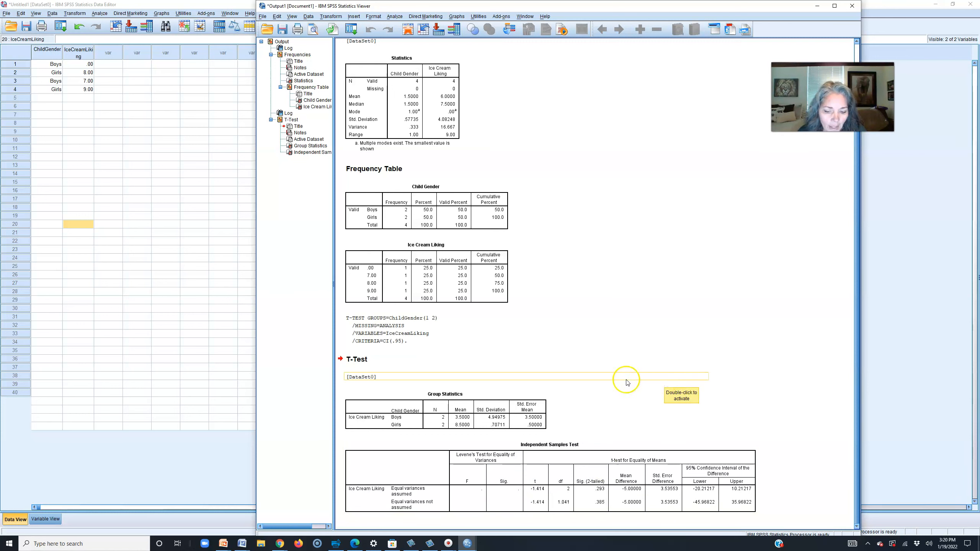
{"action": "left_click", "coordinate": [537, 490]}
{"action": "left_click", "coordinate": [640, 354]}
{"action": "left_click", "coordinate": [405, 510]}
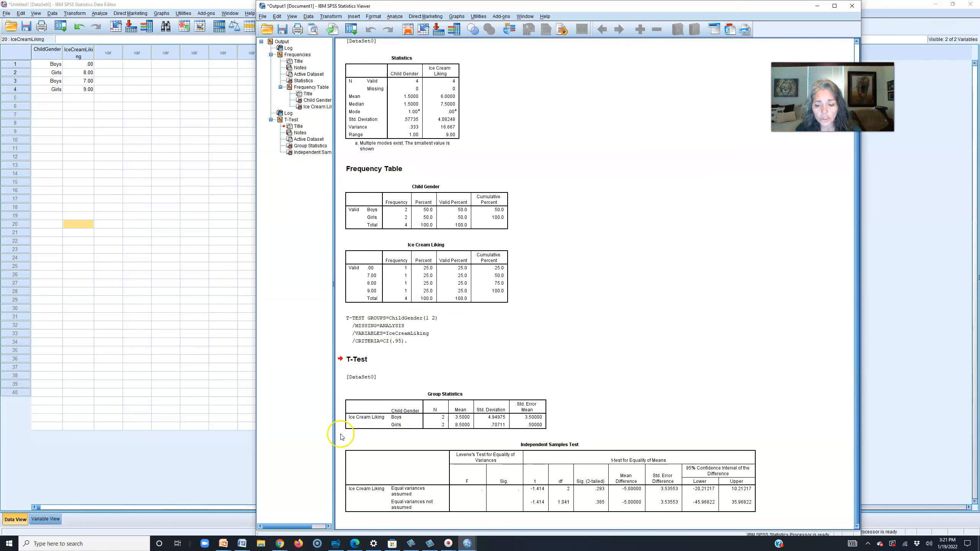
{"action": "mouse_move", "coordinate": [242, 543]}
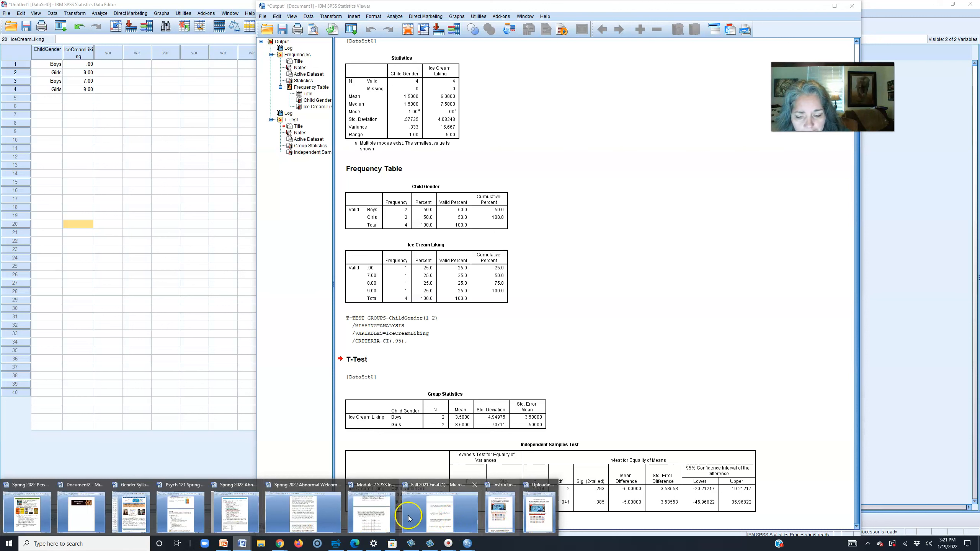
- Create a new blank Word document from the Psych 121 syllabus window
{"action": "left_click", "coordinate": [237, 545]}
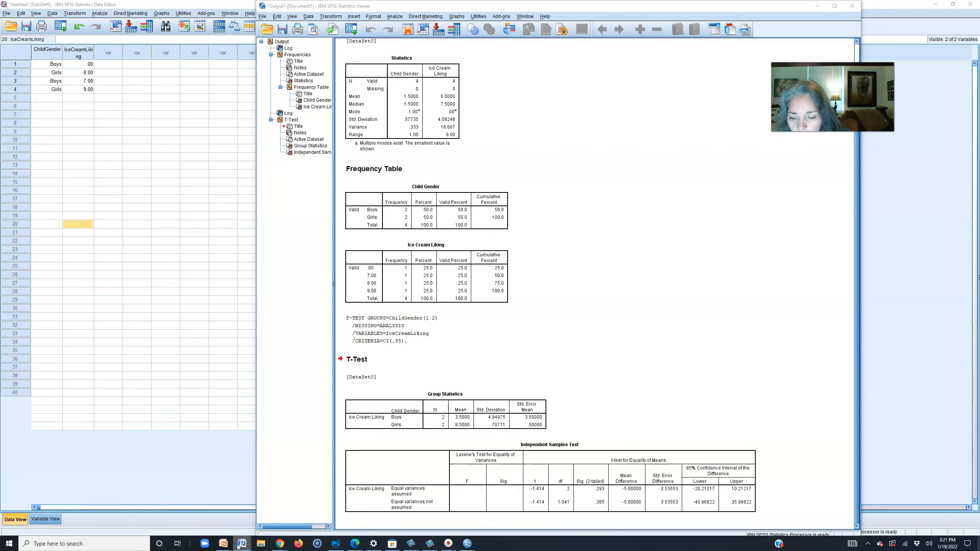
{"action": "right_click", "coordinate": [238, 545]}
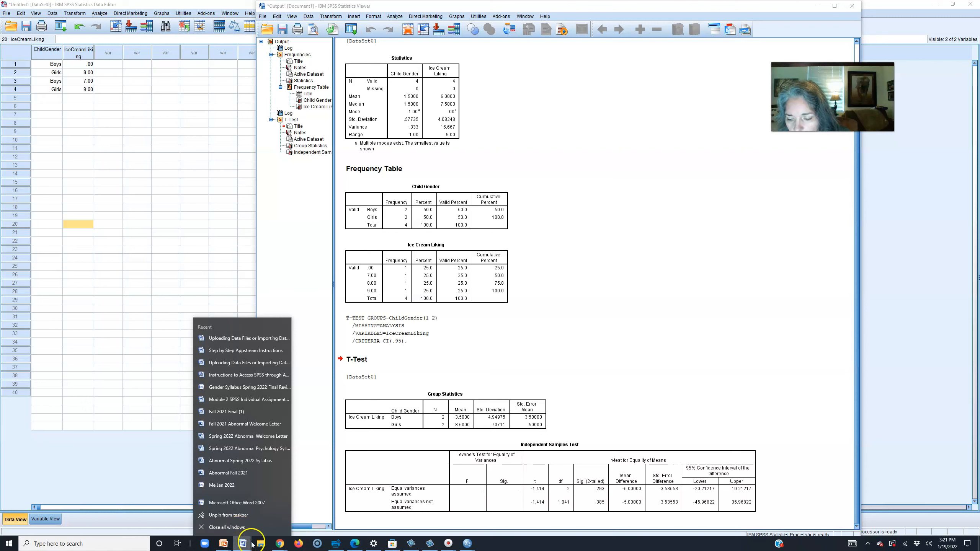
{"action": "left_click", "coordinate": [250, 544]}
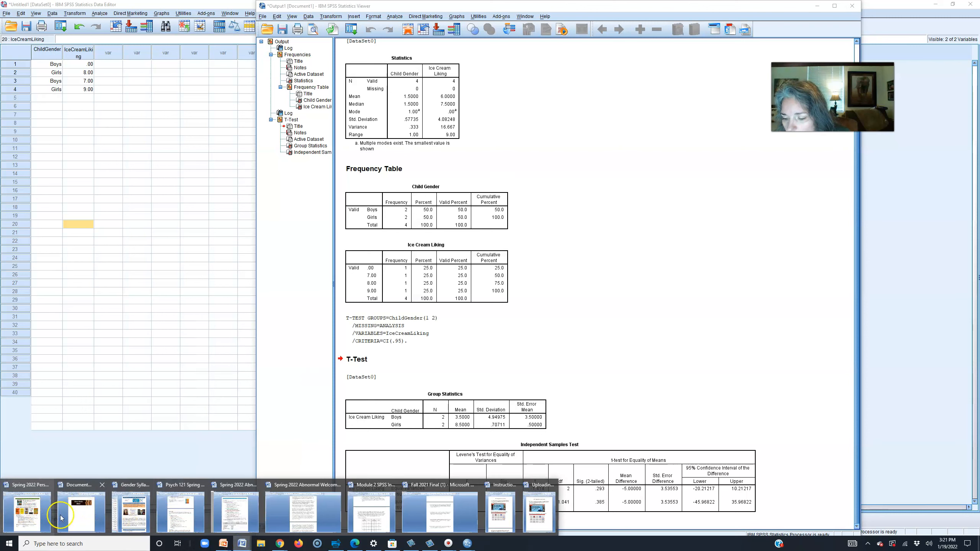
{"action": "left_click", "coordinate": [204, 520]}
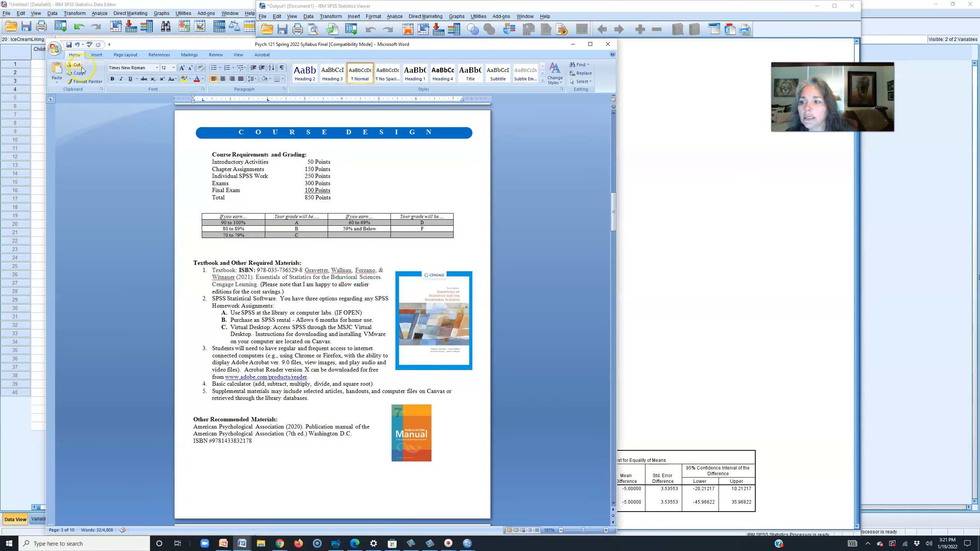
{"action": "left_click", "coordinate": [54, 48]}
{"action": "left_click", "coordinate": [69, 65]}
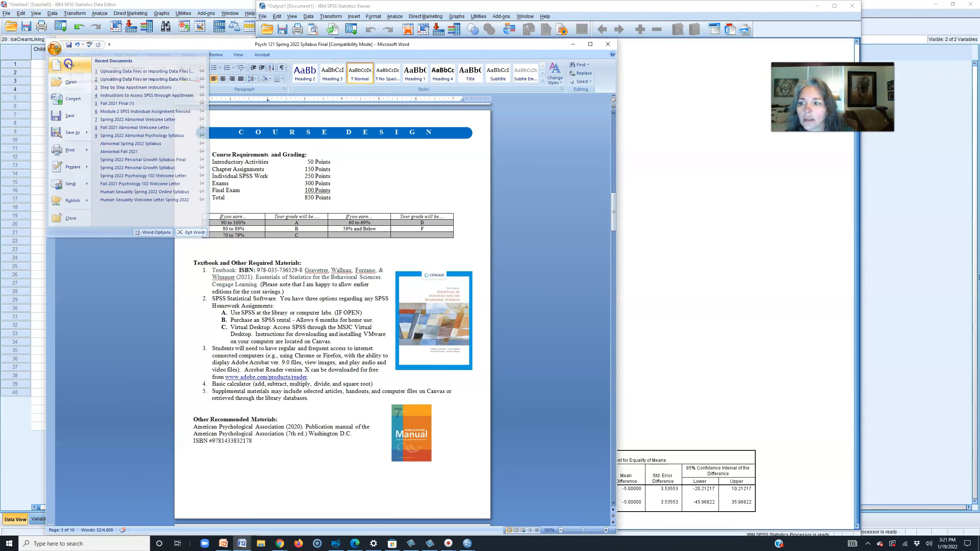
{"action": "double_click", "coordinate": [604, 150]}
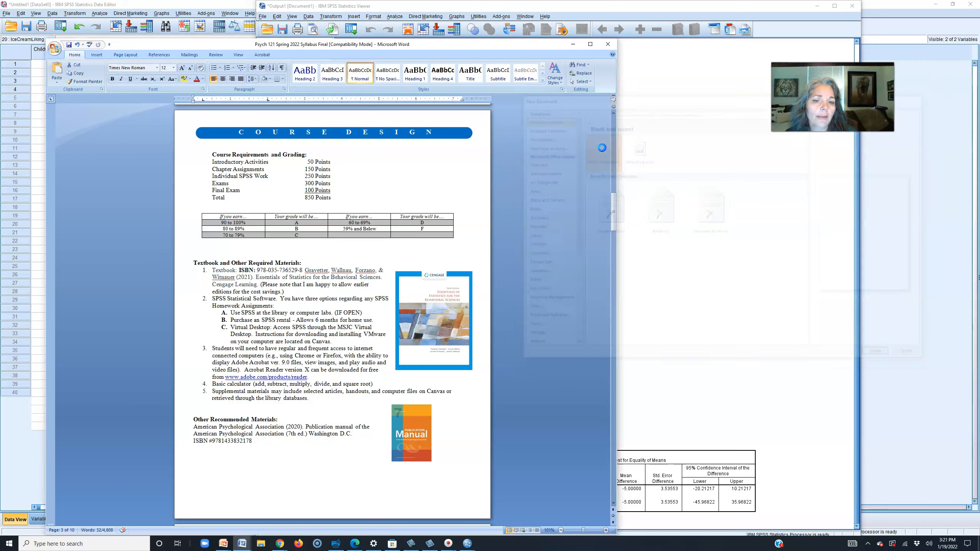
- Place the blank document on the left and the SPSS output on the right, then open Snagit
{"action": "left_click", "coordinate": [578, 47]}
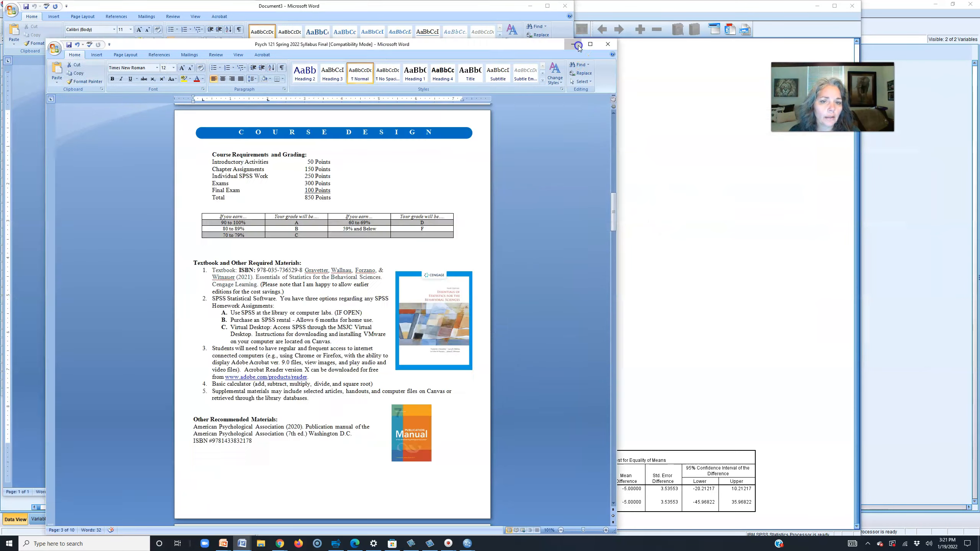
{"action": "left_click_drag", "start_coordinate": [490, 8], "coordinate": [424, 24]}
{"action": "left_click_drag", "start_coordinate": [744, 7], "coordinate": [933, 6]}
{"action": "left_click_drag", "start_coordinate": [354, 26], "coordinate": [335, 15]}
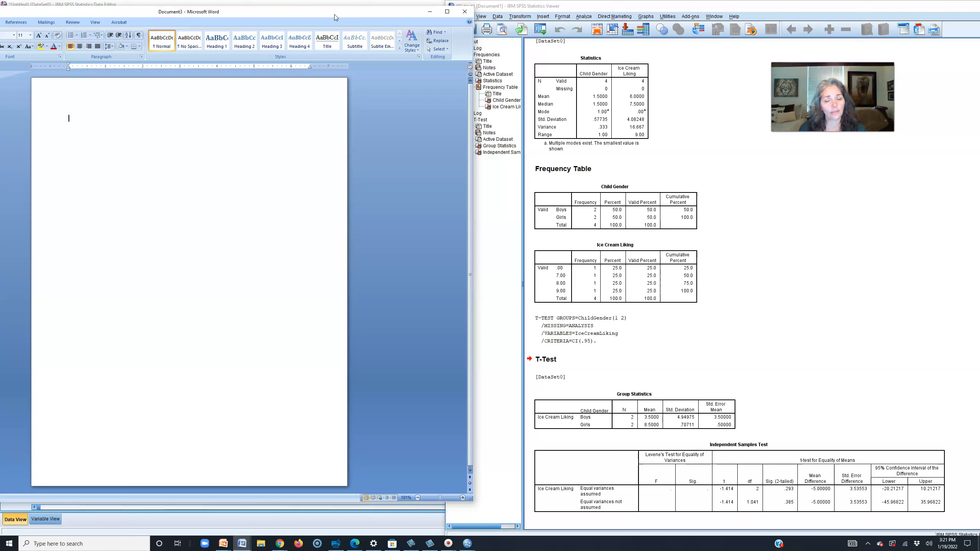
{"action": "left_click", "coordinate": [557, 266]}
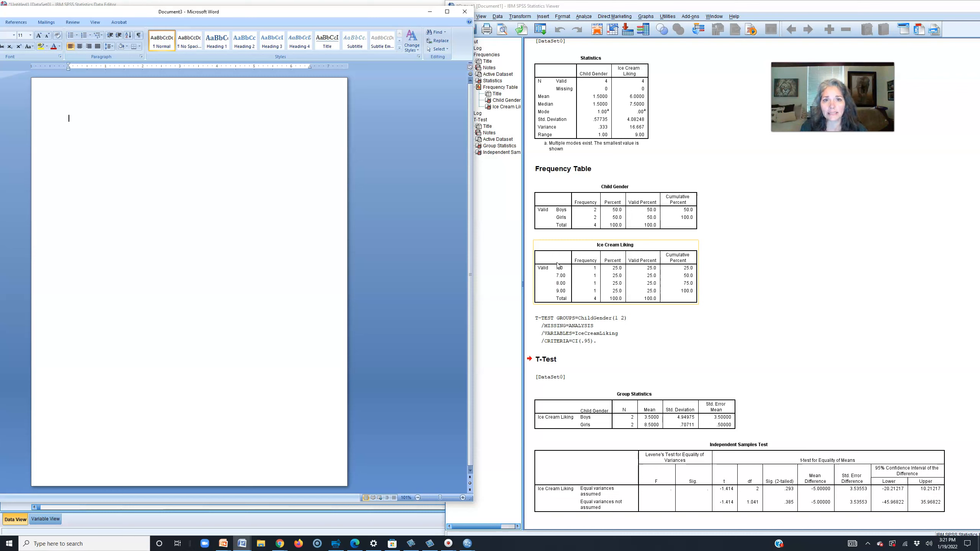
{"action": "left_click", "coordinate": [803, 271]}
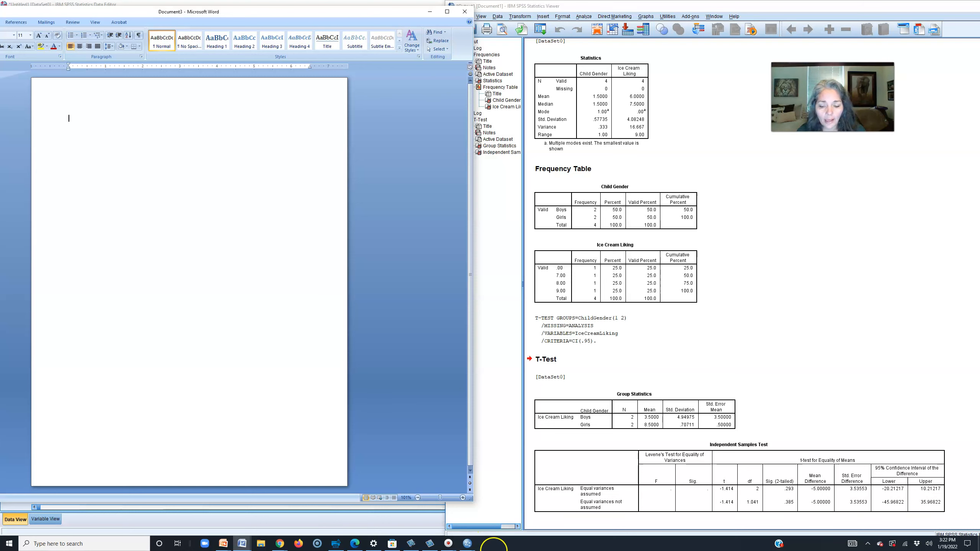
{"action": "left_click", "coordinate": [432, 544]}
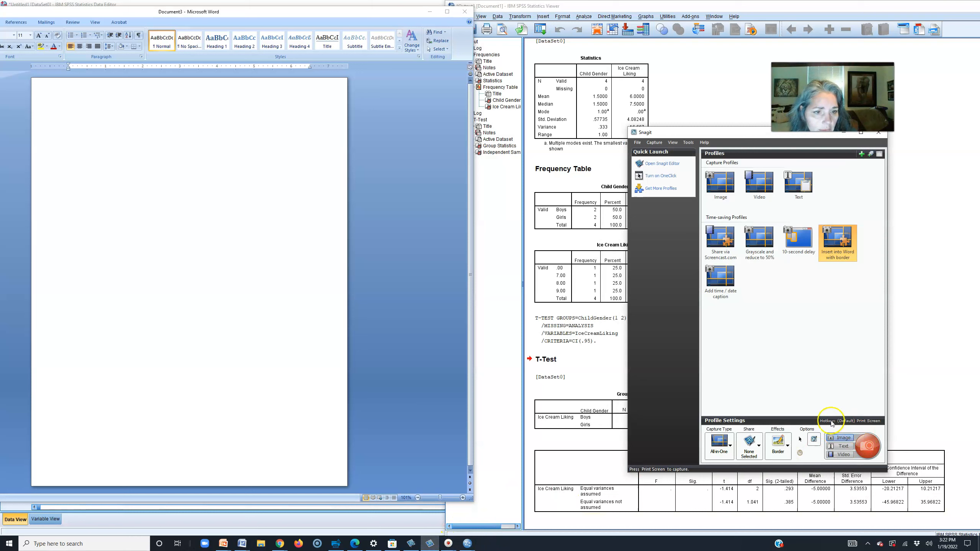
- Capture the Frequency Table section, both tables and T-TEST syntax, into the Word document
{"action": "left_click", "coordinate": [874, 453]}
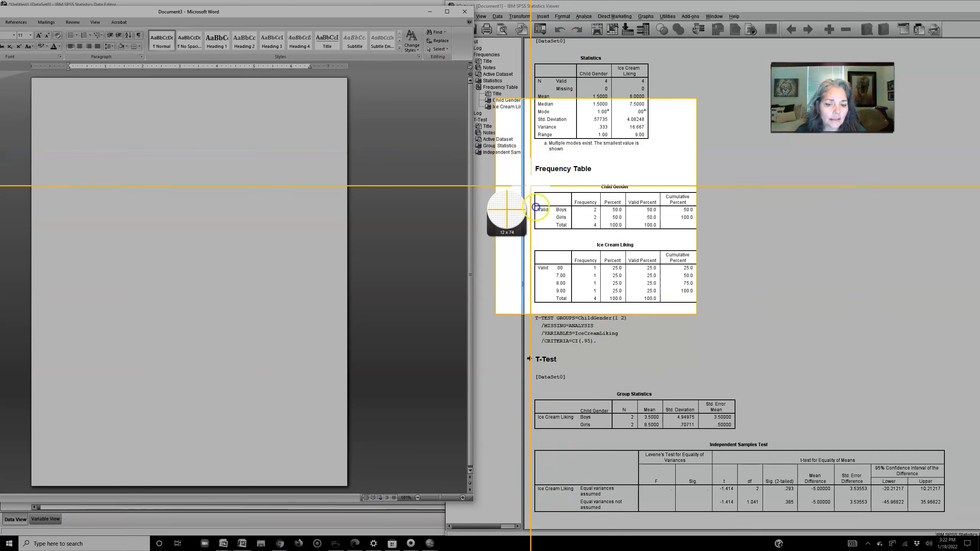
{"action": "left_click_drag", "start_coordinate": [526, 158], "coordinate": [717, 347]}
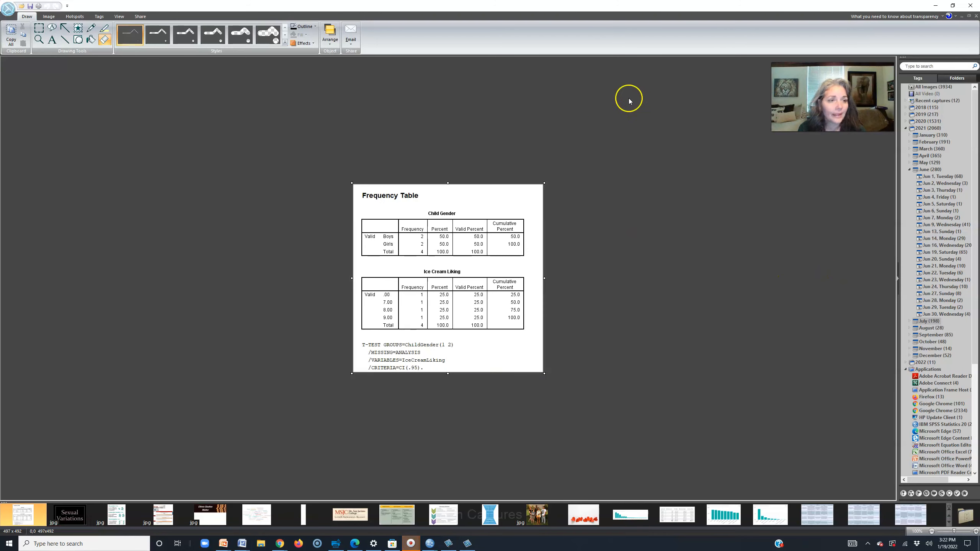
{"action": "left_click", "coordinate": [937, 7]}
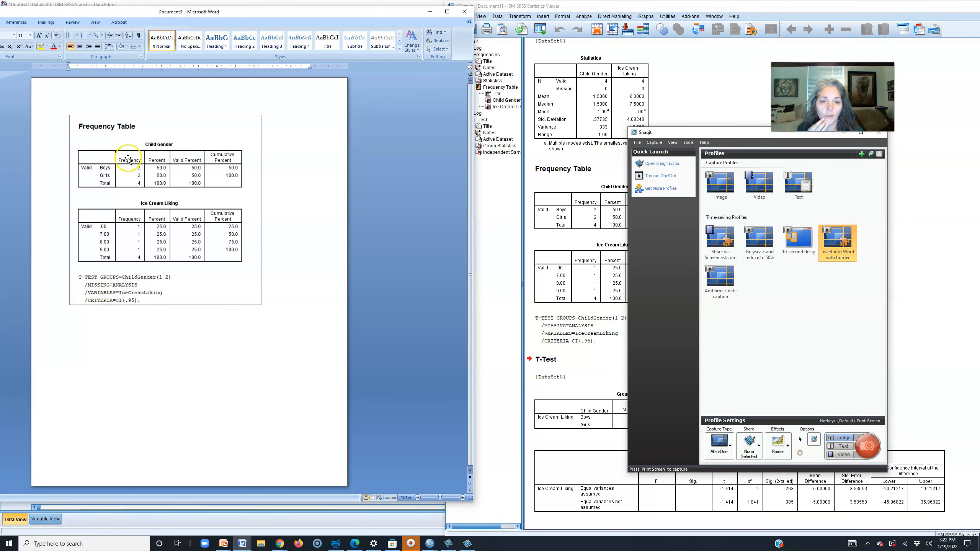
- Snag the Statistics table and paste it below the frequency tables in Word
{"action": "left_click", "coordinate": [722, 61]}
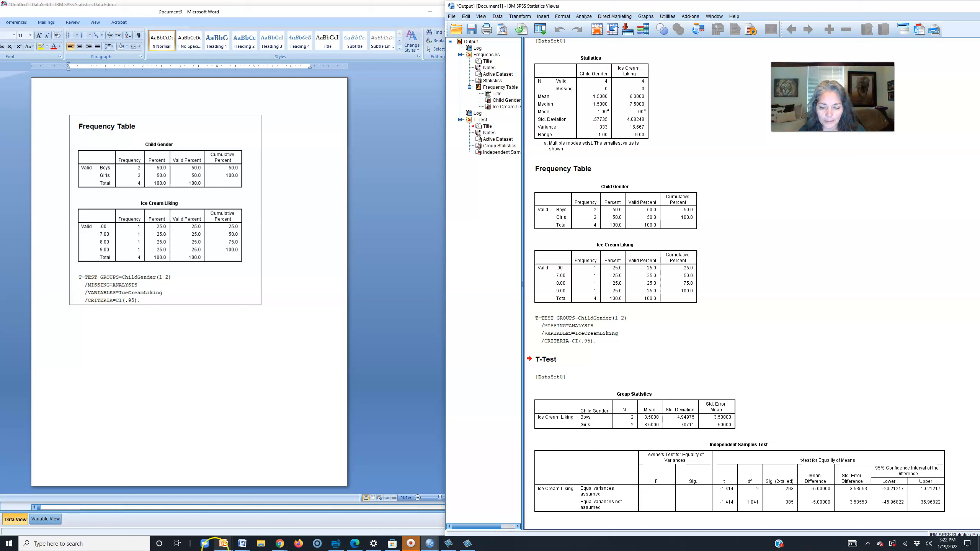
{"action": "left_click", "coordinate": [467, 544]}
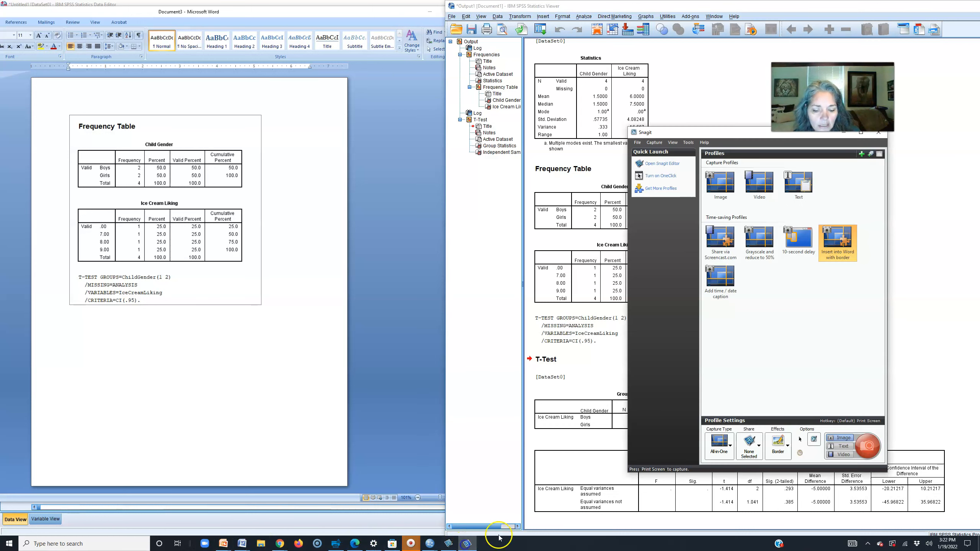
{"action": "left_click", "coordinate": [867, 446]}
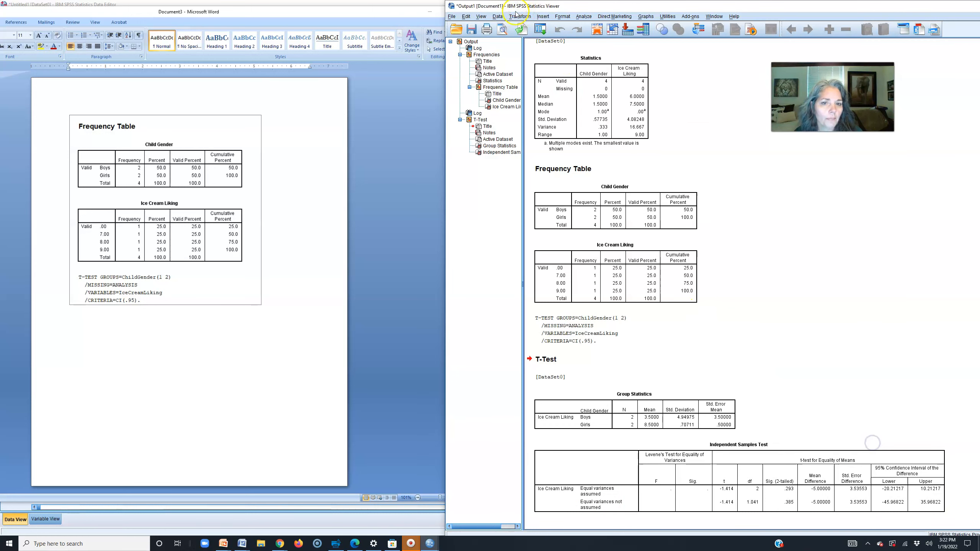
{"action": "left_click_drag", "start_coordinate": [469, 44], "coordinate": [672, 215]}
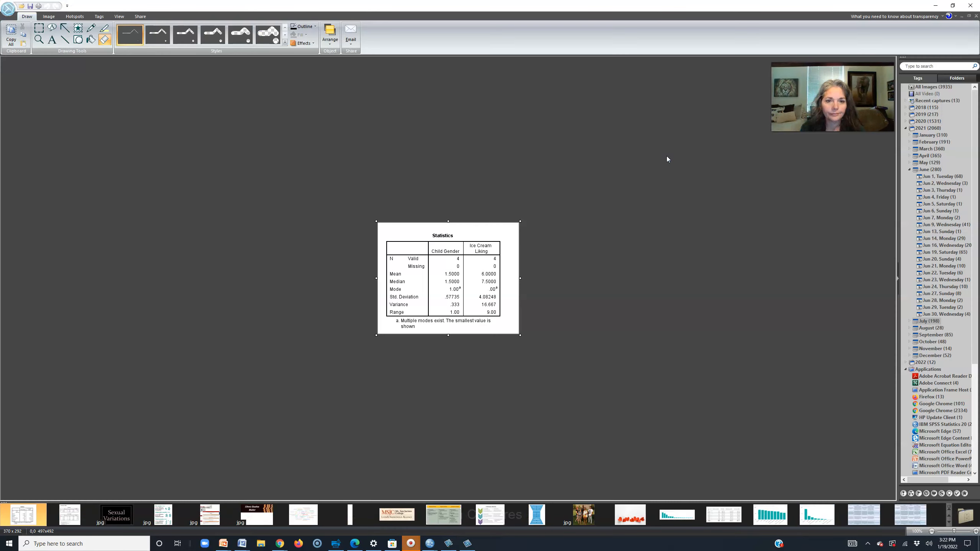
{"action": "left_click", "coordinate": [936, 5]}
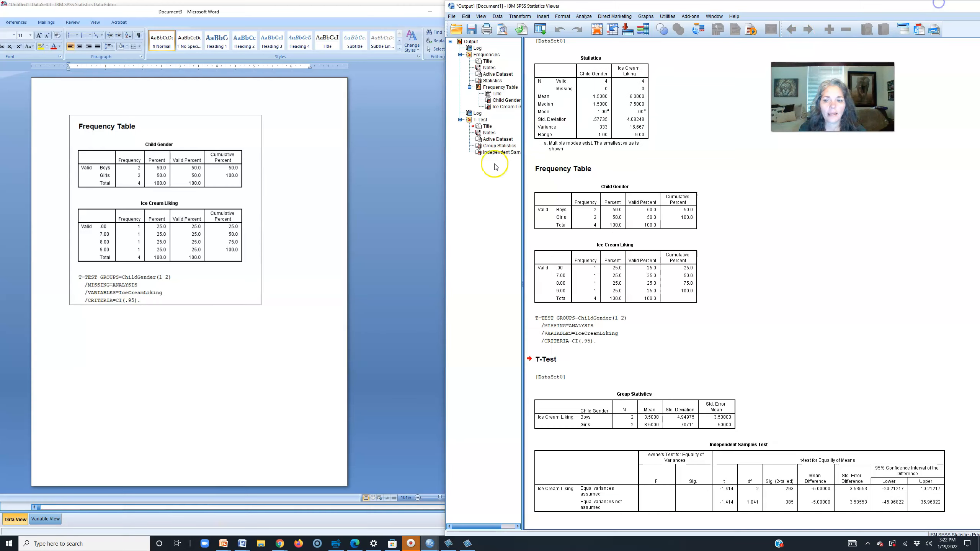
{"action": "left_click", "coordinate": [304, 277]}
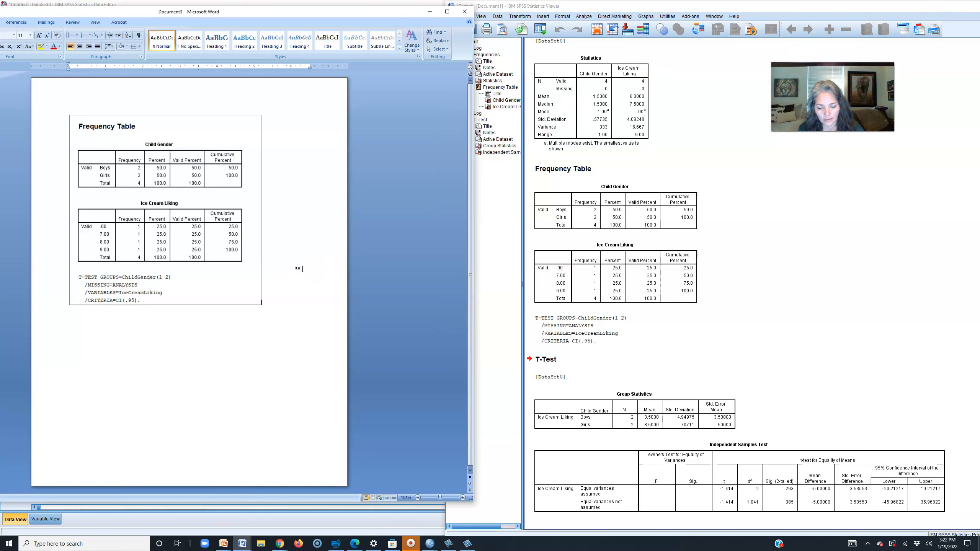
{"action": "key", "text": "ctrl+v"}
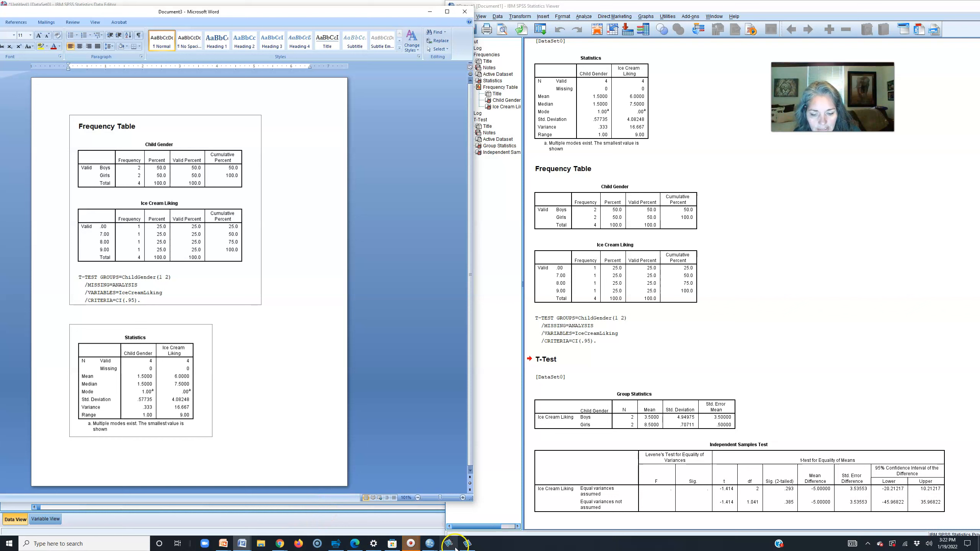
- Capture the T-Test heading with Group Statistics and Independent Samples Test tables into Word
{"action": "left_click", "coordinate": [470, 546]}
{"action": "left_click", "coordinate": [868, 446]}
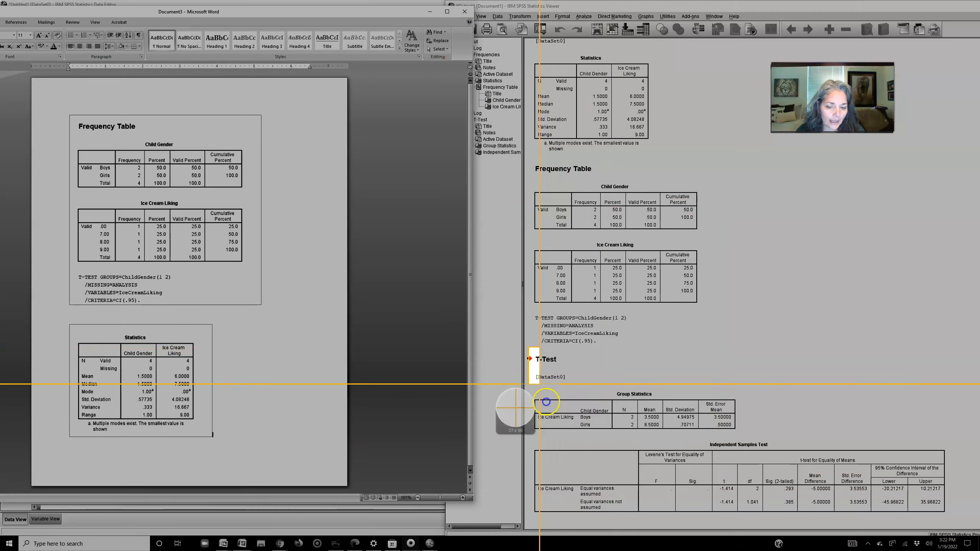
{"action": "left_click_drag", "start_coordinate": [530, 348], "coordinate": [959, 523]}
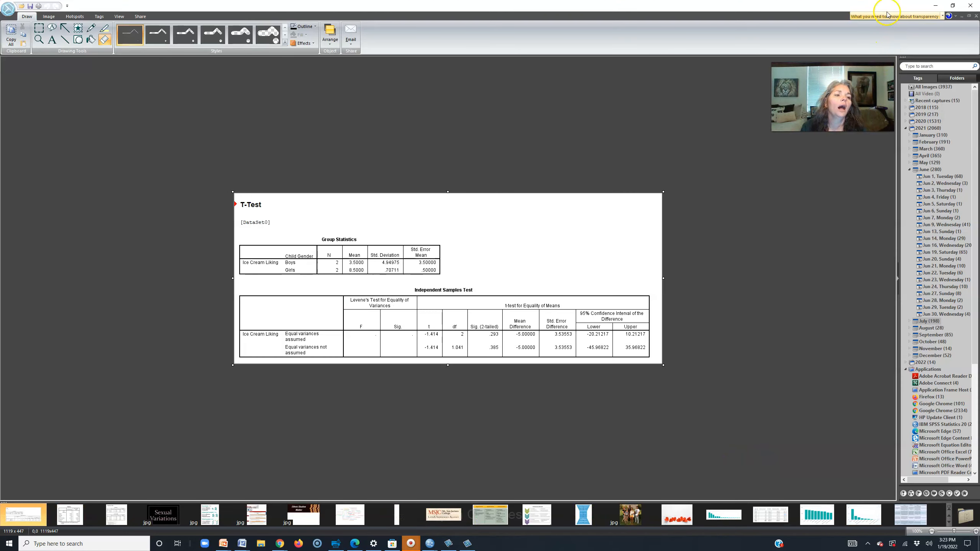
{"action": "left_click", "coordinate": [935, 5]}
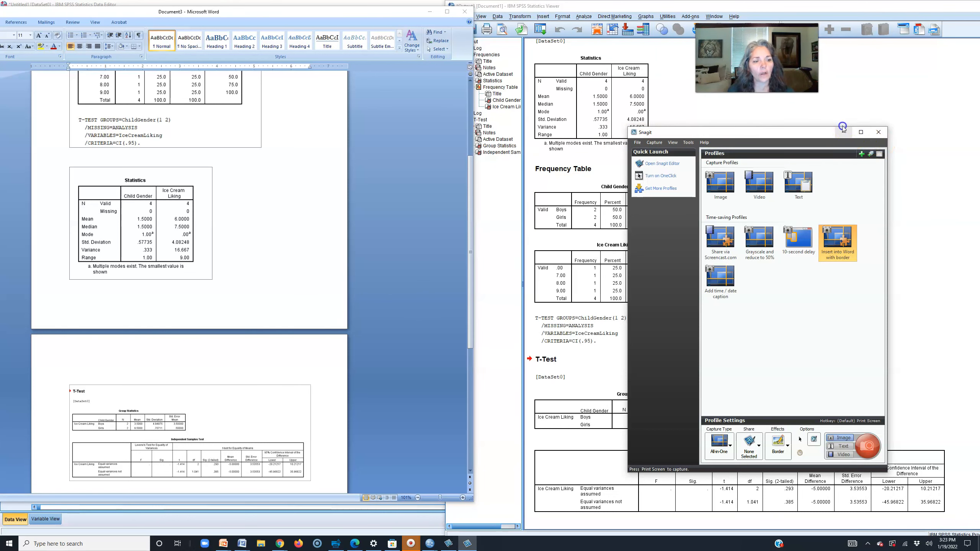
{"action": "left_click", "coordinate": [878, 132]}
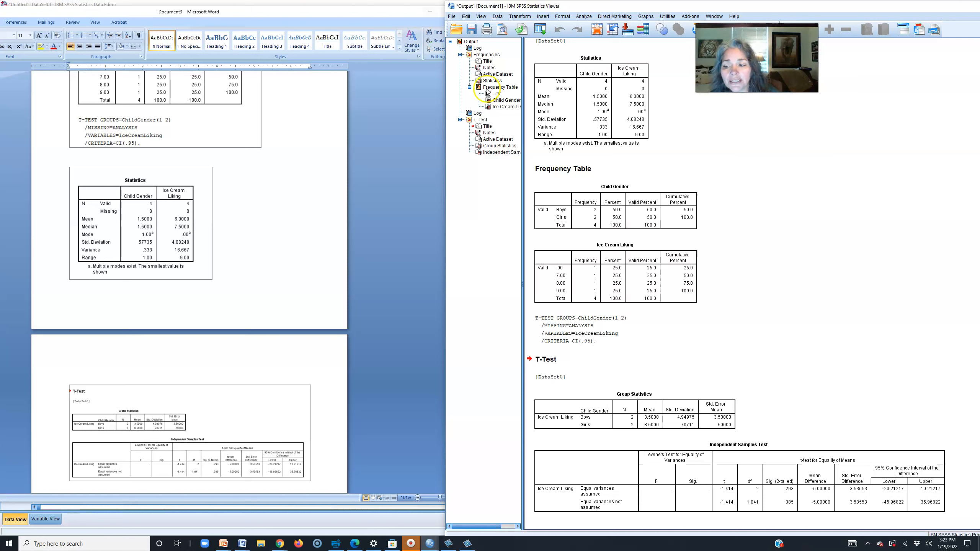
- Scroll through the Frequency, Statistics and T-Test images in Word, then minimize Word
{"action": "scroll", "coordinate": [239, 268], "scroll_direction": "up", "scroll_amount": 2}
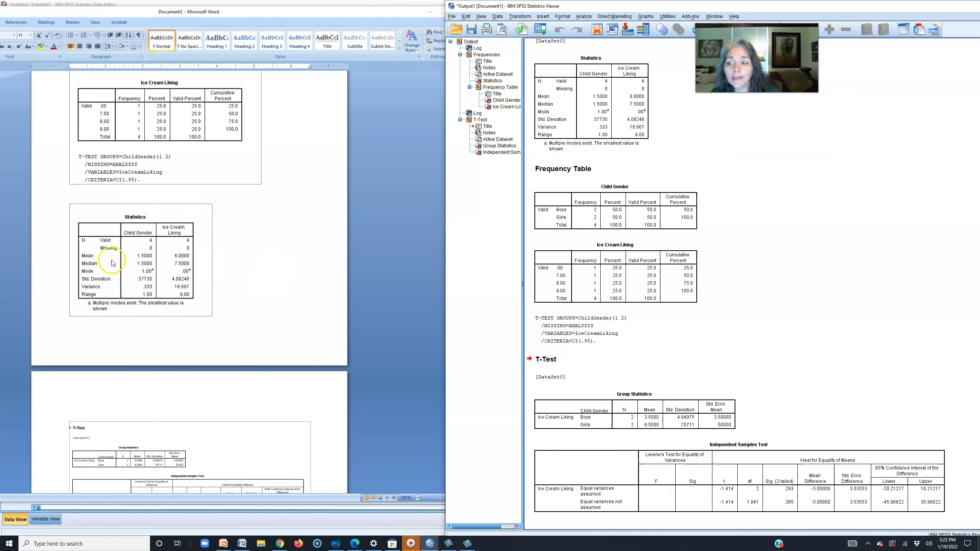
{"action": "scroll", "coordinate": [216, 290], "scroll_direction": "up", "scroll_amount": 1}
{"action": "scroll", "coordinate": [216, 290], "scroll_direction": "up", "scroll_amount": 1}
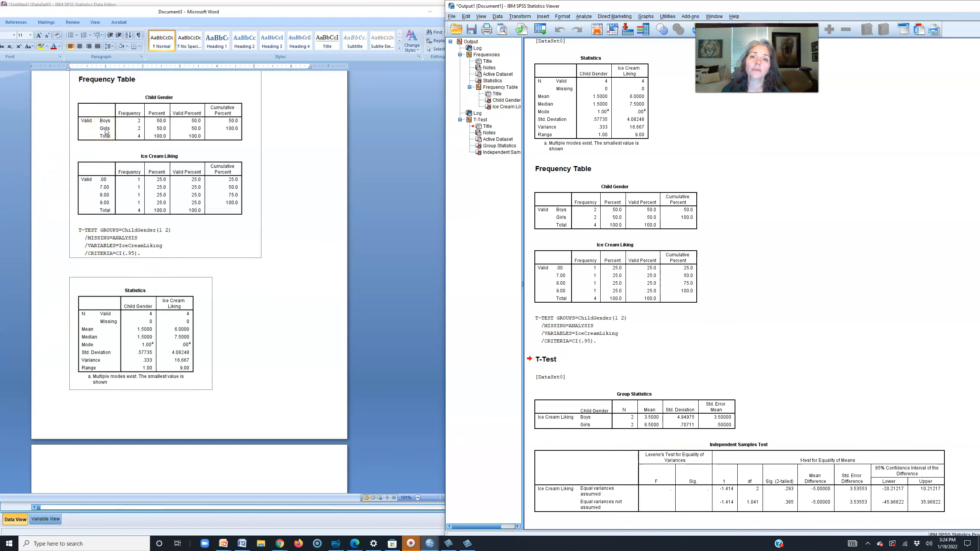
{"action": "scroll", "coordinate": [258, 231], "scroll_direction": "down", "scroll_amount": 6}
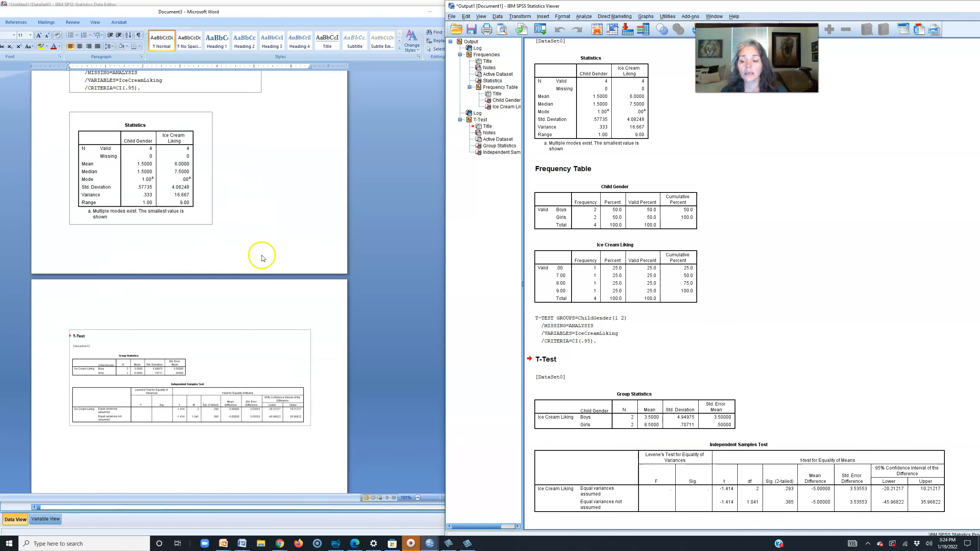
{"action": "scroll", "coordinate": [241, 307], "scroll_direction": "up", "scroll_amount": 5}
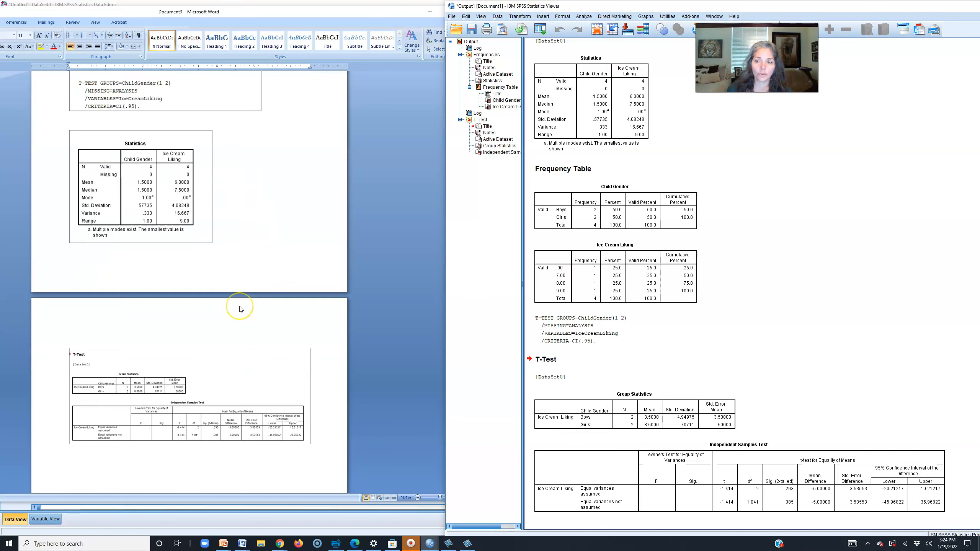
{"action": "scroll", "coordinate": [240, 309], "scroll_direction": "up", "scroll_amount": 3}
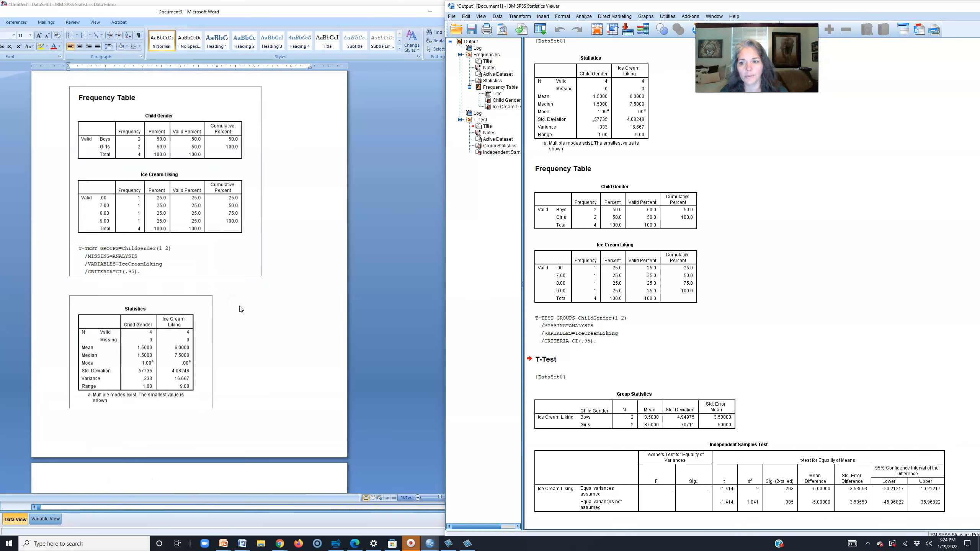
{"action": "scroll", "coordinate": [241, 310], "scroll_direction": "down", "scroll_amount": 15}
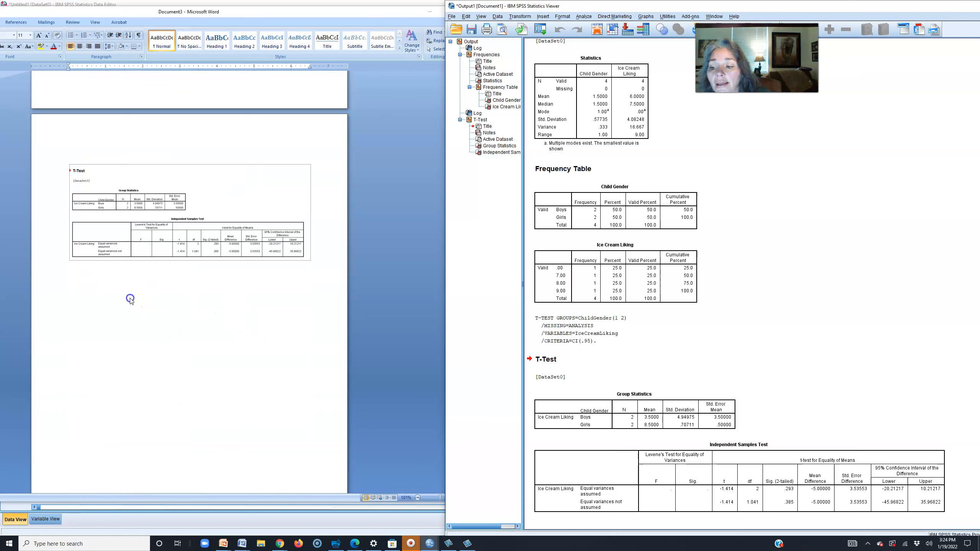
{"action": "left_click", "coordinate": [131, 297]}
{"action": "left_click", "coordinate": [130, 298]}
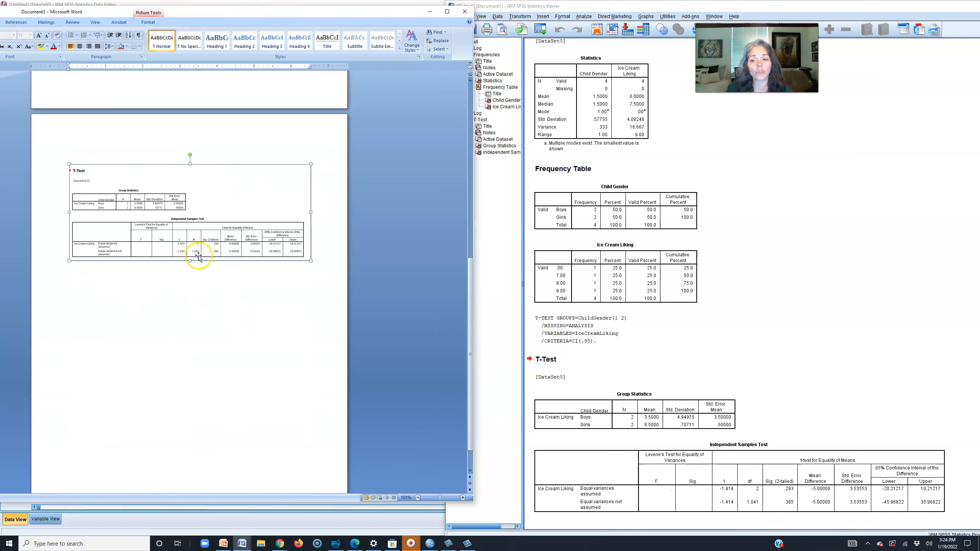
{"action": "left_click", "coordinate": [323, 241]}
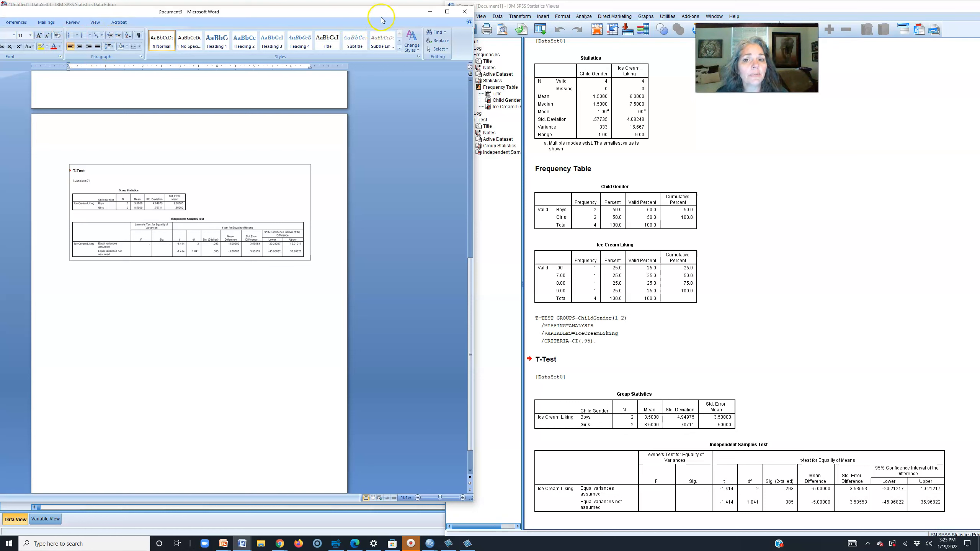
{"action": "left_click", "coordinate": [429, 11]}
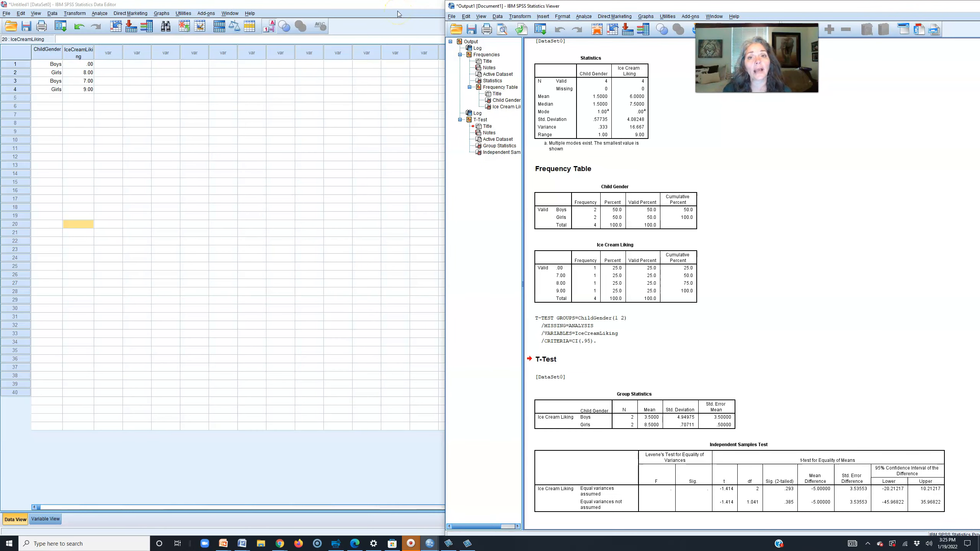
- Save the output to Documents as Output1 with the Viewer Files (*.spv) type
{"action": "left_click", "coordinate": [451, 16]}
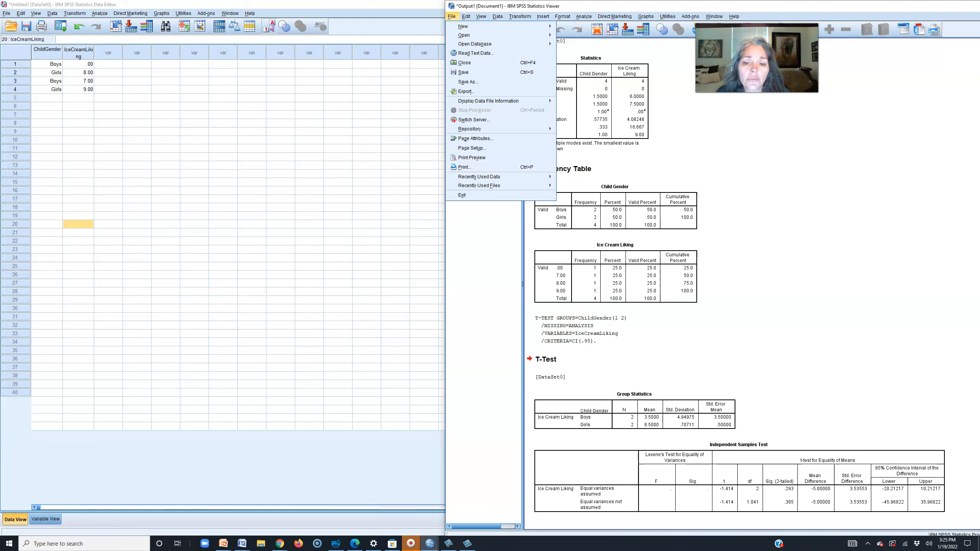
{"action": "mouse_move", "coordinate": [492, 27]}
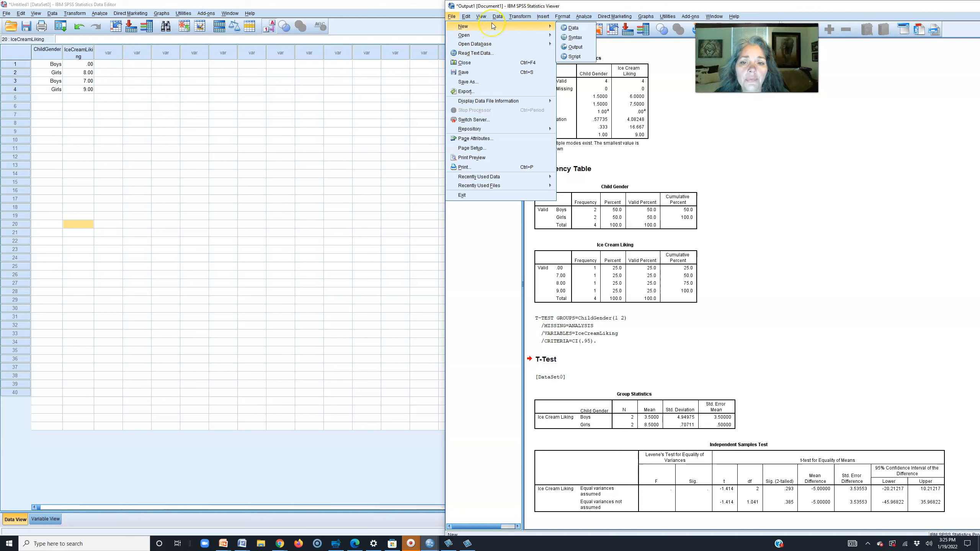
{"action": "left_click", "coordinate": [487, 73]}
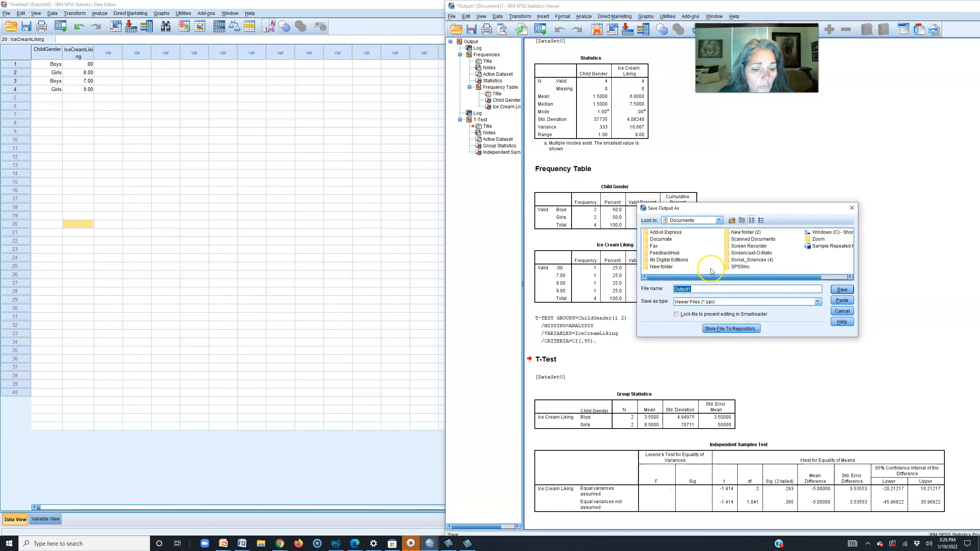
{"action": "left_click", "coordinate": [727, 302]}
{"action": "left_click", "coordinate": [728, 305]}
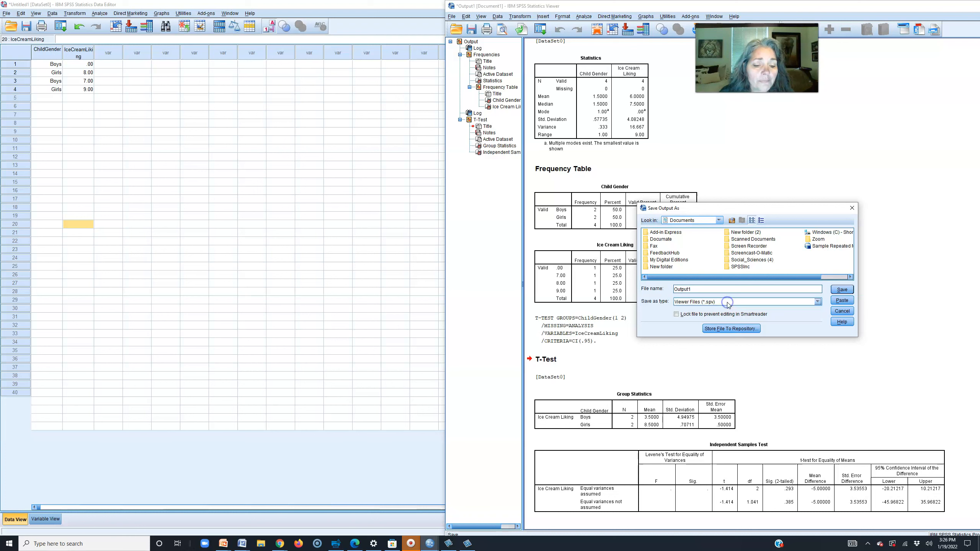
{"action": "left_click", "coordinate": [842, 289]}
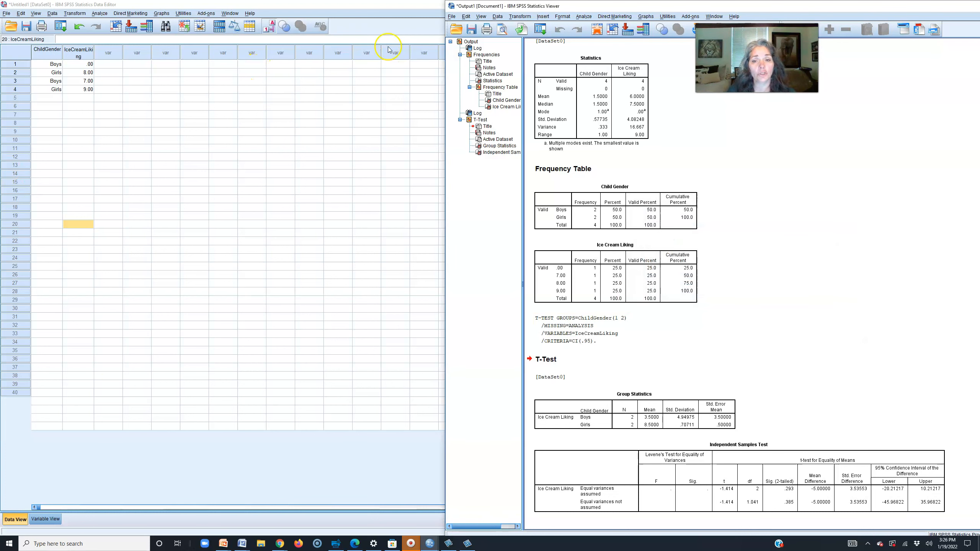
{"action": "left_click", "coordinate": [452, 16]}
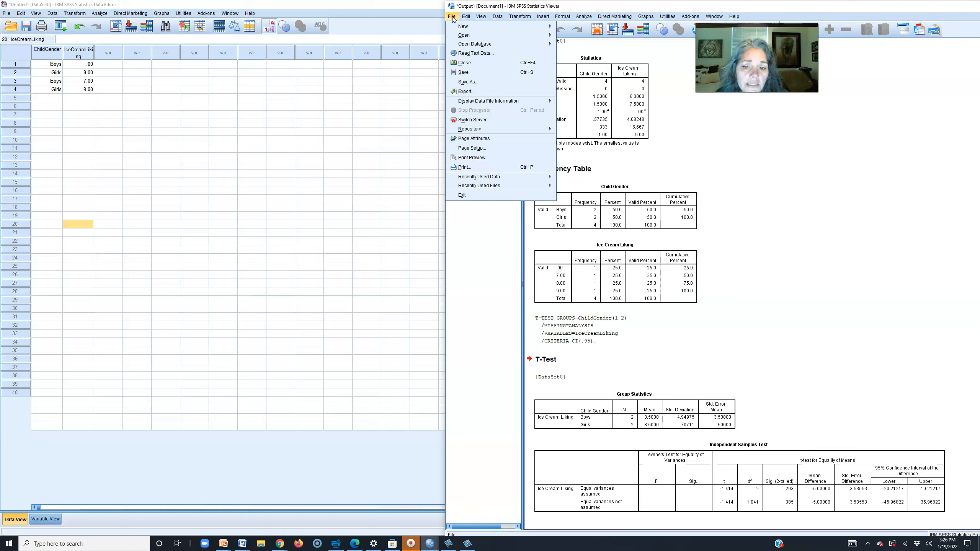
- Print all visible output with Adobe PDF selected as the printer
{"action": "left_click", "coordinate": [484, 170]}
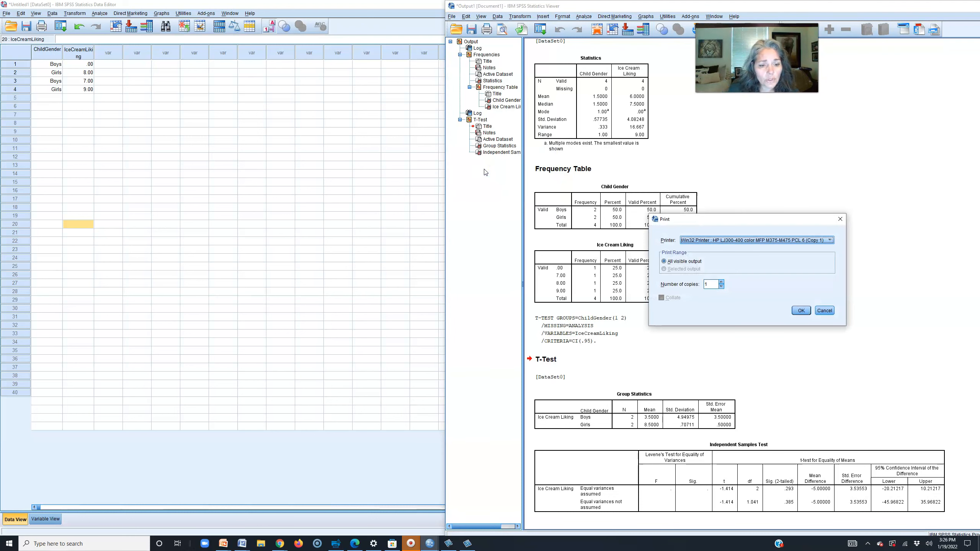
{"action": "left_click", "coordinate": [792, 240]}
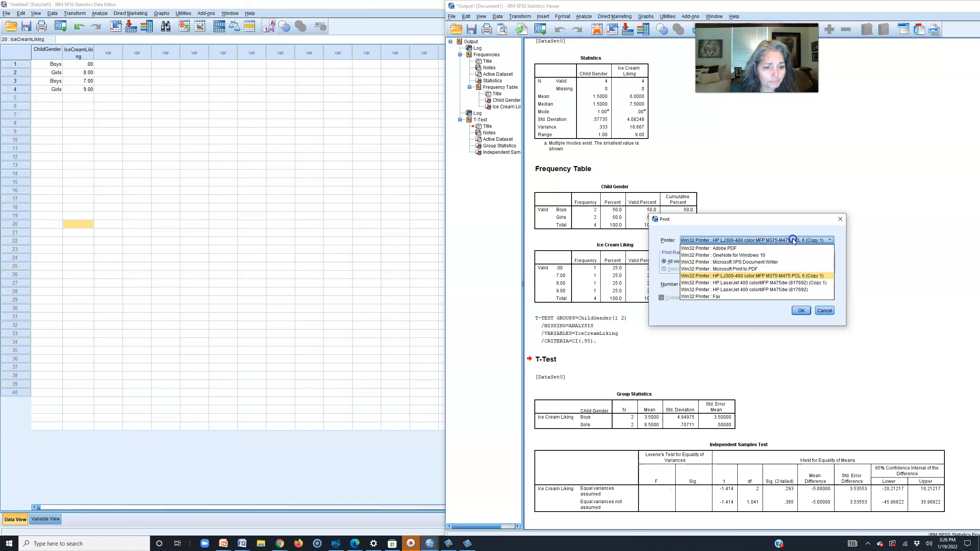
{"action": "left_click", "coordinate": [735, 248]}
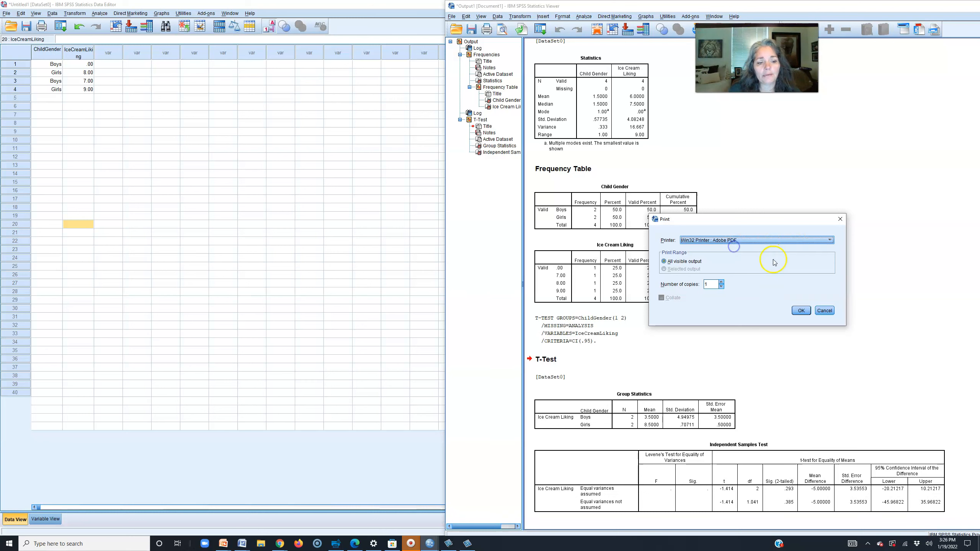
{"action": "left_click", "coordinate": [804, 311]}
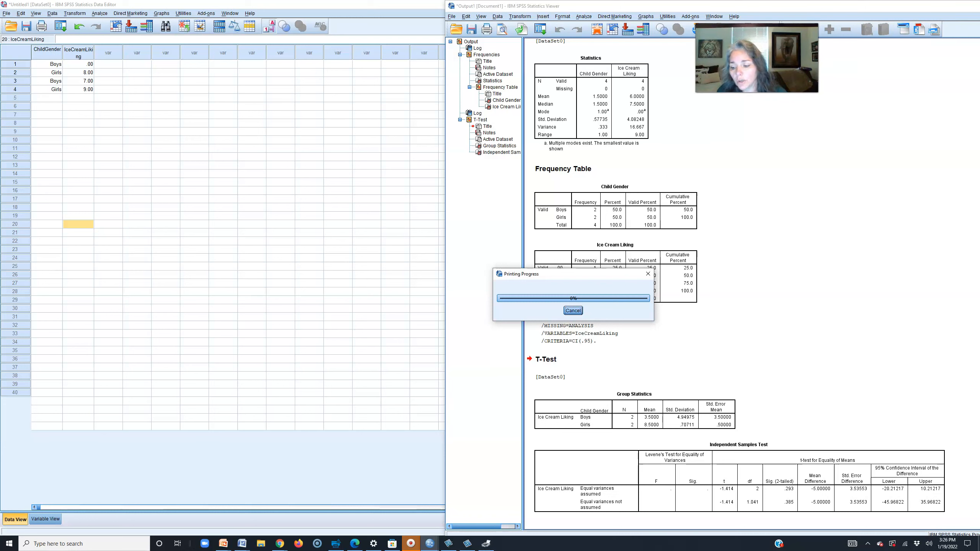
{"action": "left_click", "coordinate": [55, 520]}
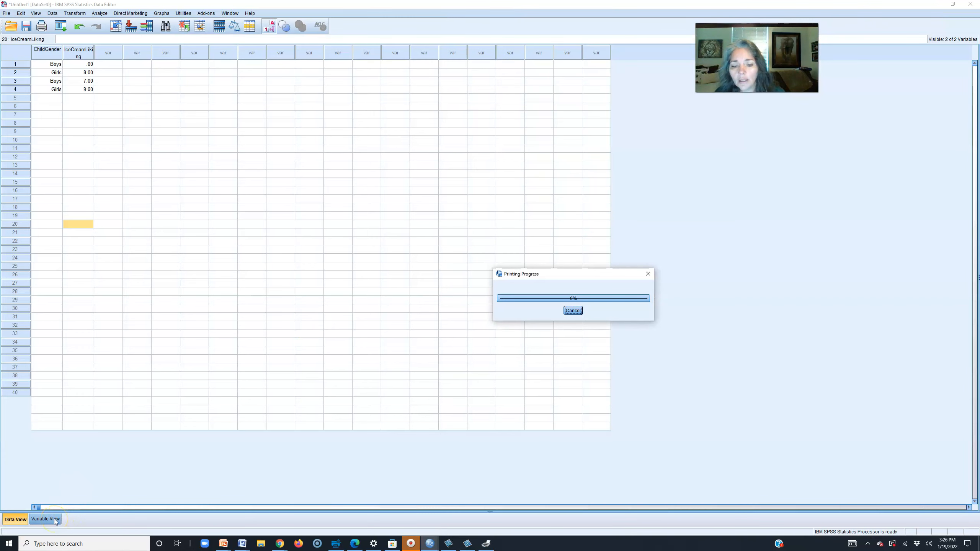
- Cancel the PDF print job and review ChildGender's Boys and Girls value labels in Variable View
{"action": "left_click", "coordinate": [576, 311]}
{"action": "left_click", "coordinate": [43, 519]}
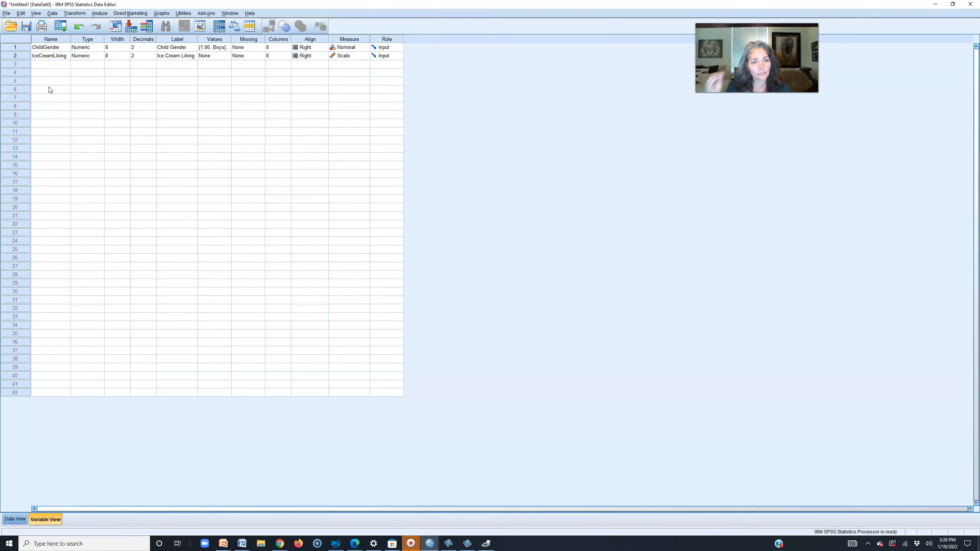
{"action": "left_click", "coordinate": [169, 58]}
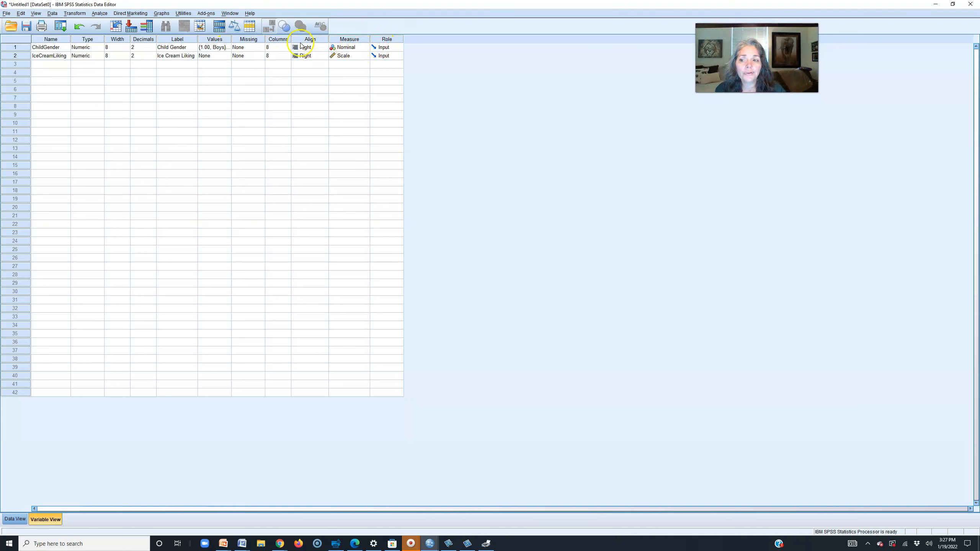
{"action": "left_click", "coordinate": [225, 51]}
{"action": "left_click", "coordinate": [228, 48]}
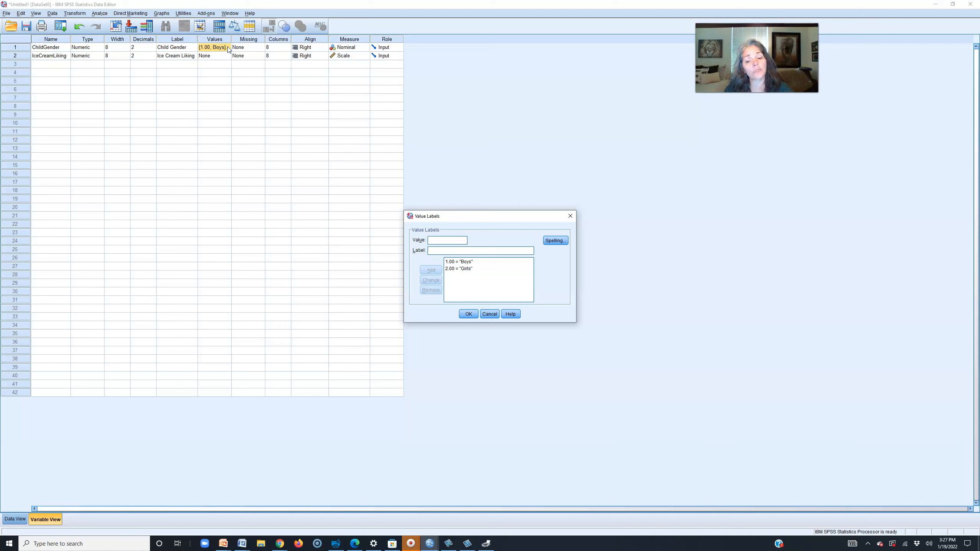
{"action": "left_click", "coordinate": [490, 314]}
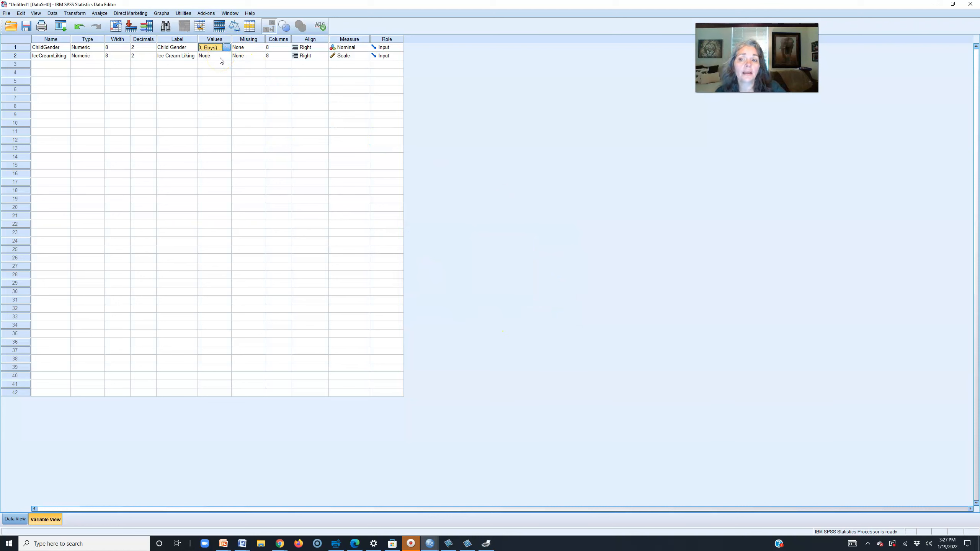
- Keep IceCreamLiking's measurement level as Scale and return to Data View
{"action": "left_click", "coordinate": [361, 57]}
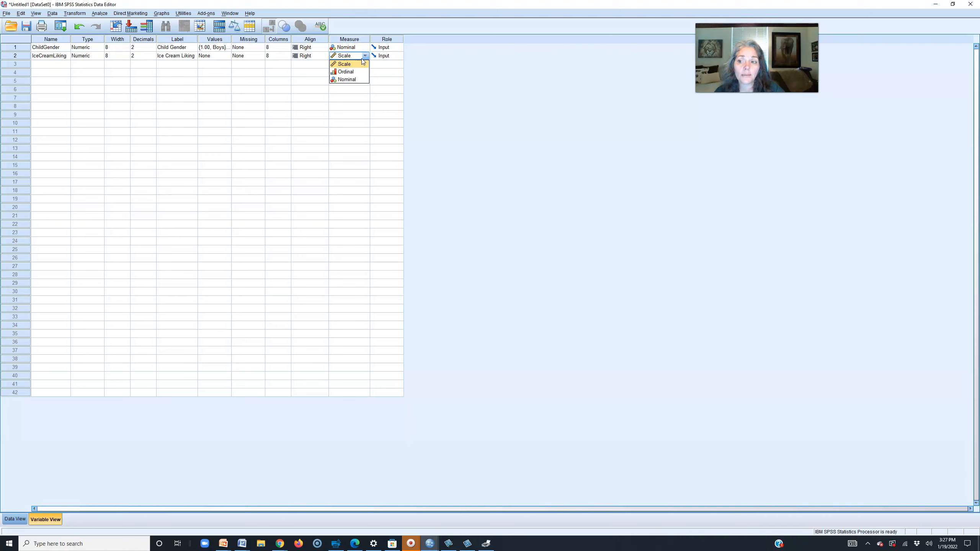
{"action": "left_click", "coordinate": [361, 58]}
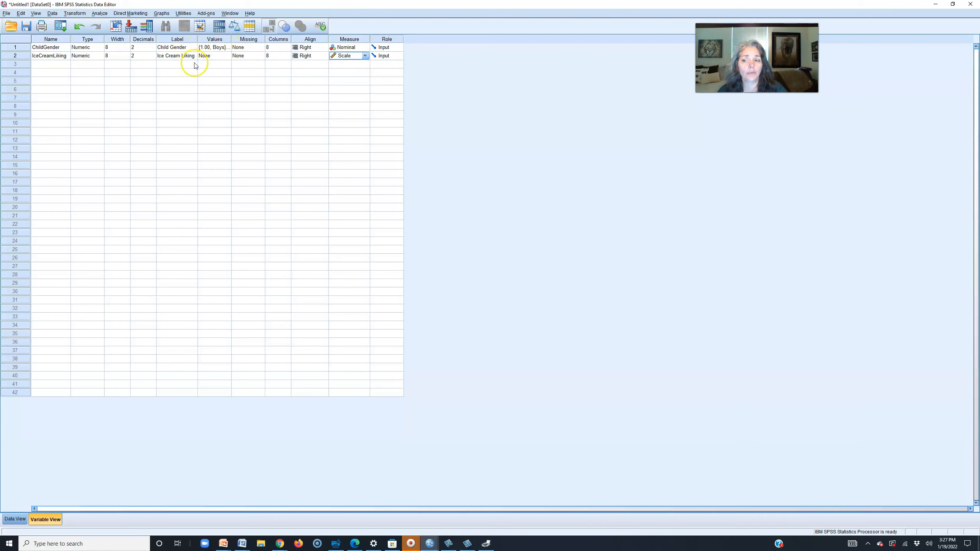
{"action": "left_click", "coordinate": [15, 520]}
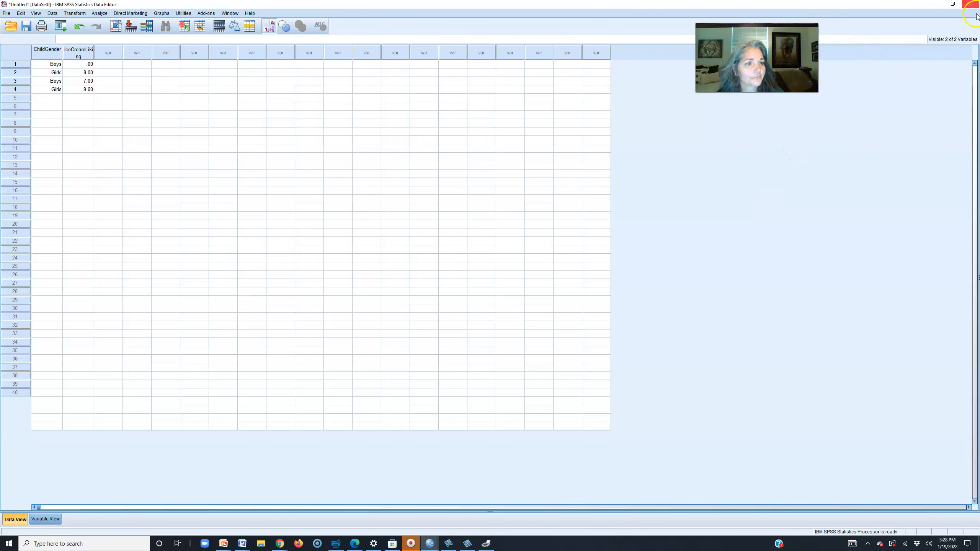
- Minimize the Data Editor and move the Output Viewer with the T-Test results left and down
{"action": "left_click", "coordinate": [934, 6]}
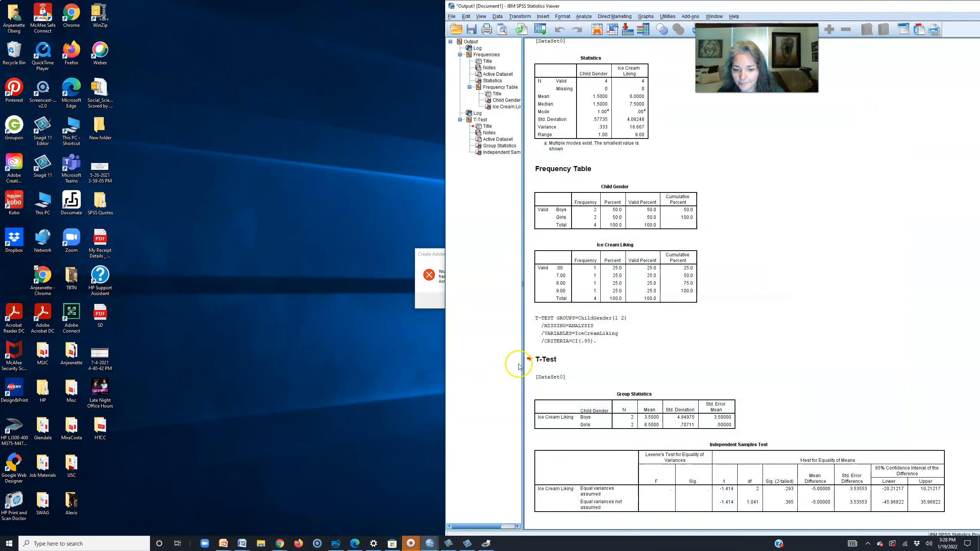
{"action": "mouse_move", "coordinate": [410, 543]}
{"action": "left_click", "coordinate": [441, 508]}
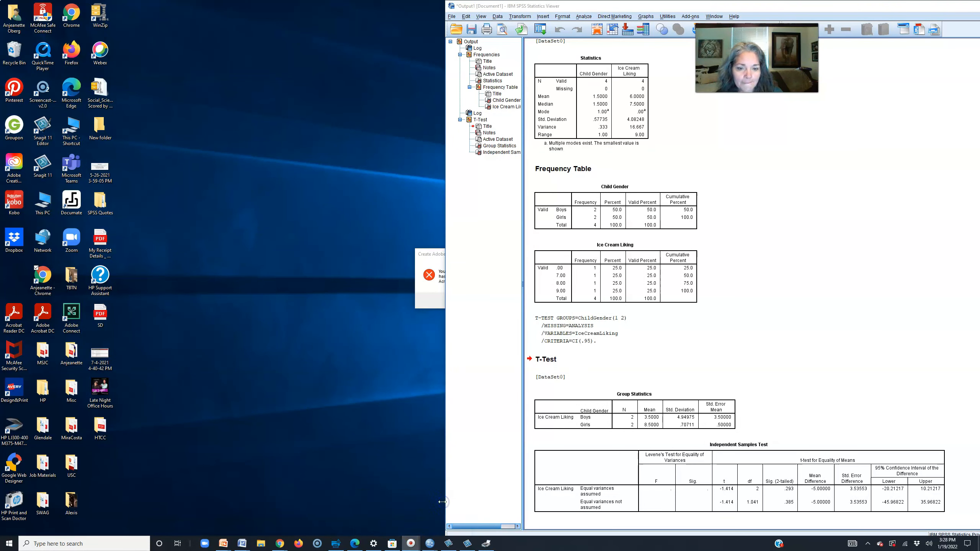
{"action": "mouse_move", "coordinate": [410, 544]}
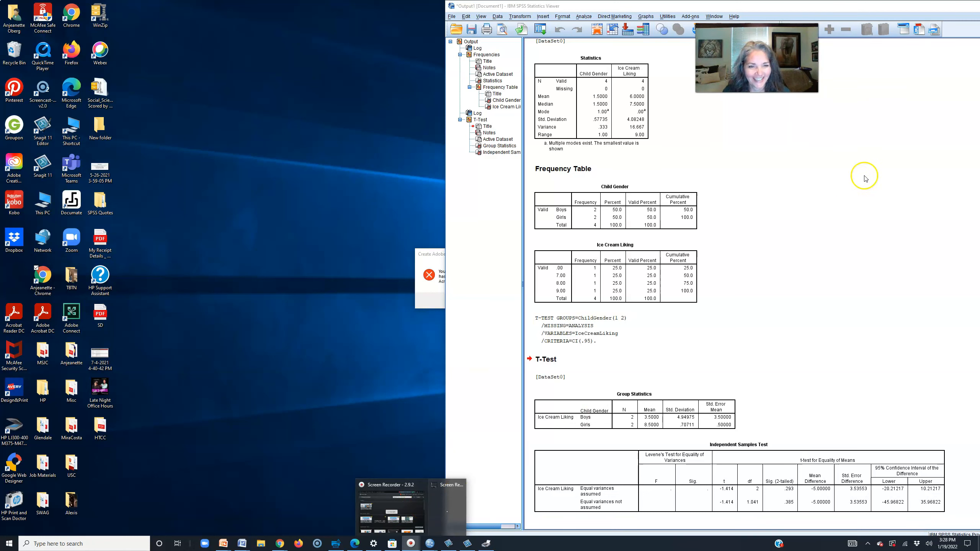
{"action": "left_click", "coordinate": [900, 120]}
{"action": "left_click_drag", "start_coordinate": [928, 2], "coordinate": [738, 34]}
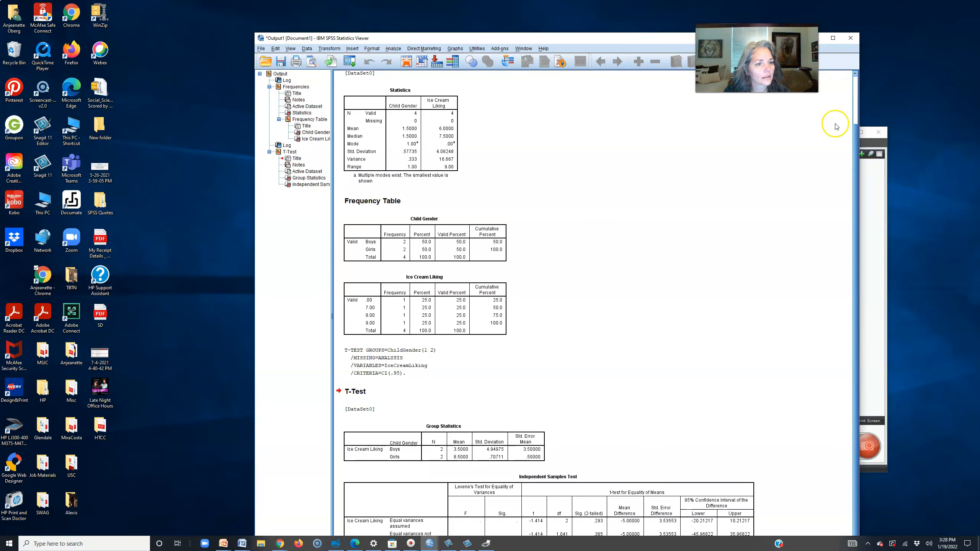
- Minimize the SPSS output window and the Snagit window
{"action": "left_click_drag", "start_coordinate": [658, 38], "coordinate": [449, 50]}
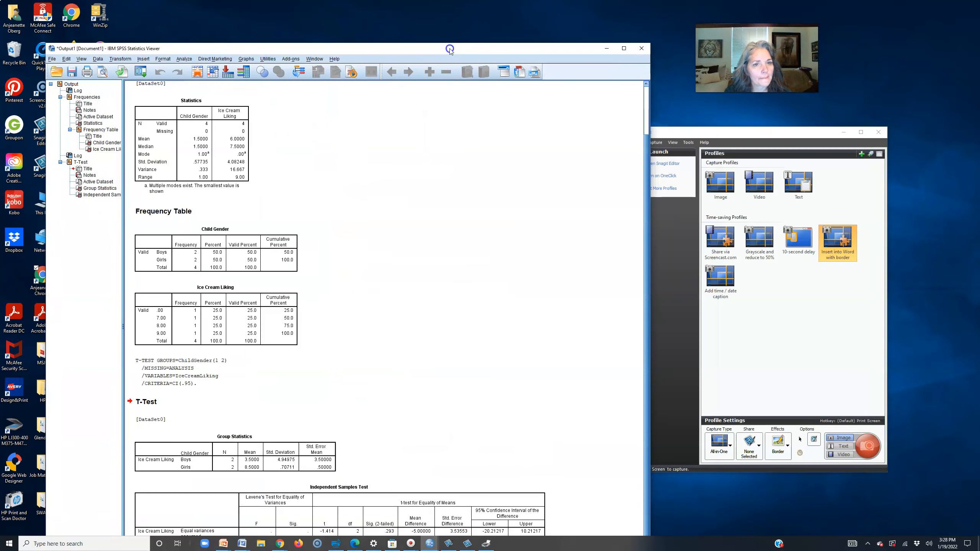
{"action": "left_click", "coordinate": [606, 48]}
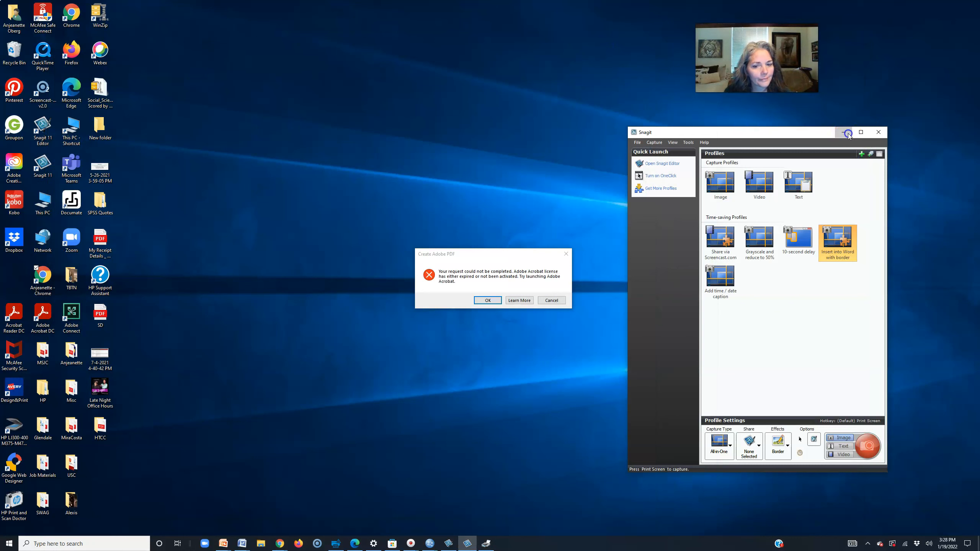
{"action": "left_click", "coordinate": [847, 133]}
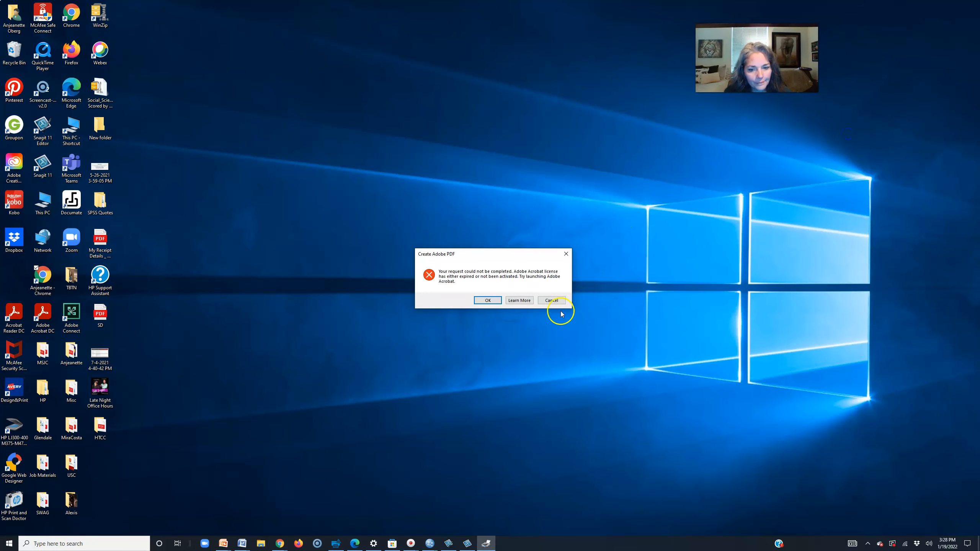
- Dismiss the Create Adobe PDF licence error dialog
{"action": "left_click", "coordinate": [488, 301]}
{"action": "left_click", "coordinate": [488, 300]}
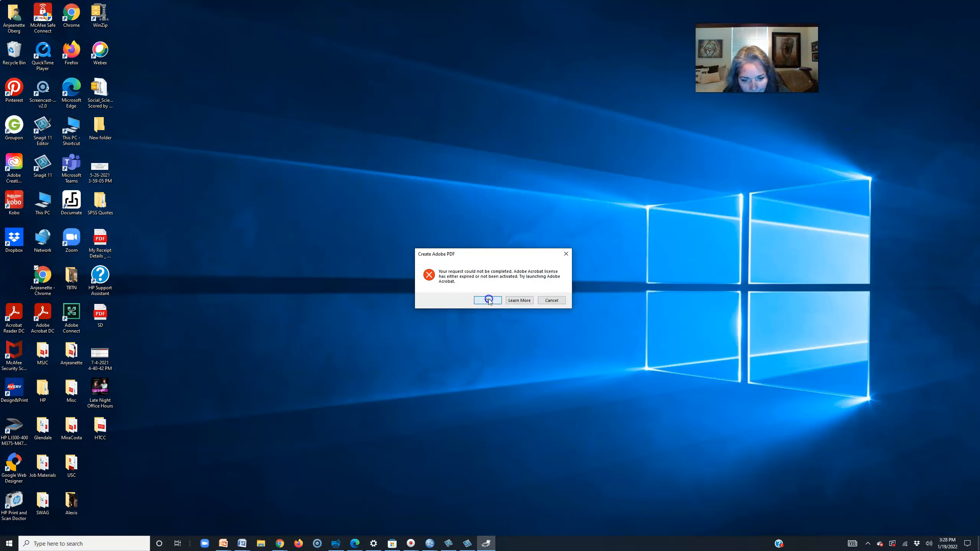
{"action": "left_click", "coordinate": [551, 301]}
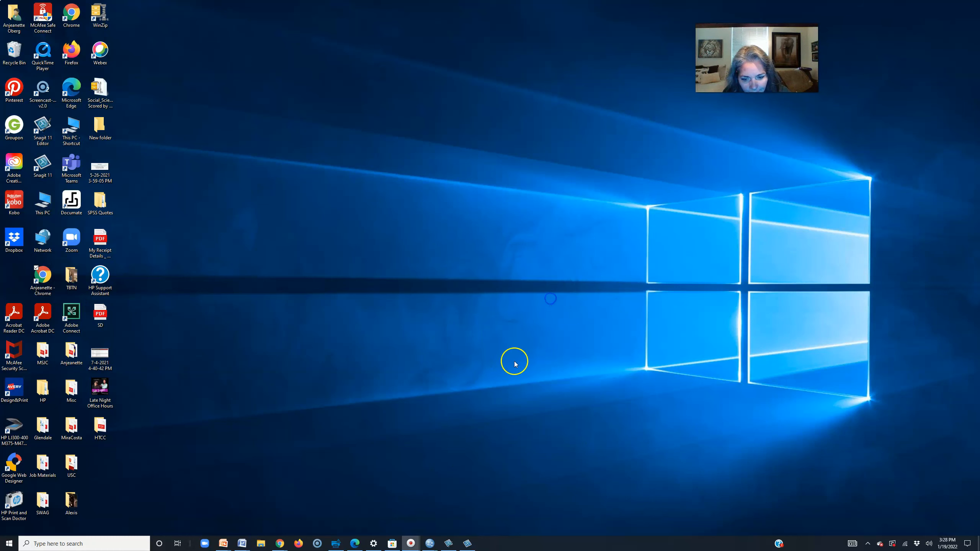
- Close the second Screen Recorder window from the taskbar and minimize the recordings manager
{"action": "left_click", "coordinate": [410, 543]}
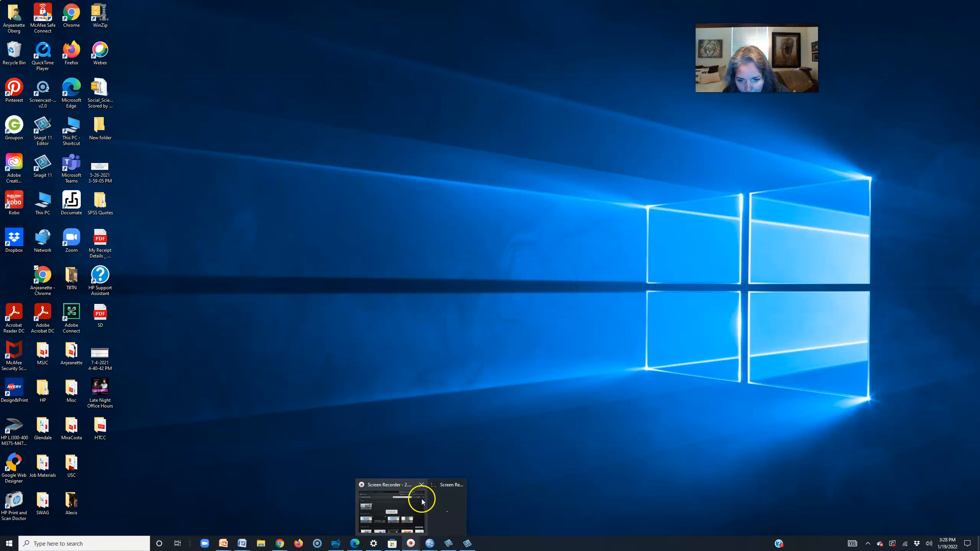
{"action": "left_click", "coordinate": [387, 487]}
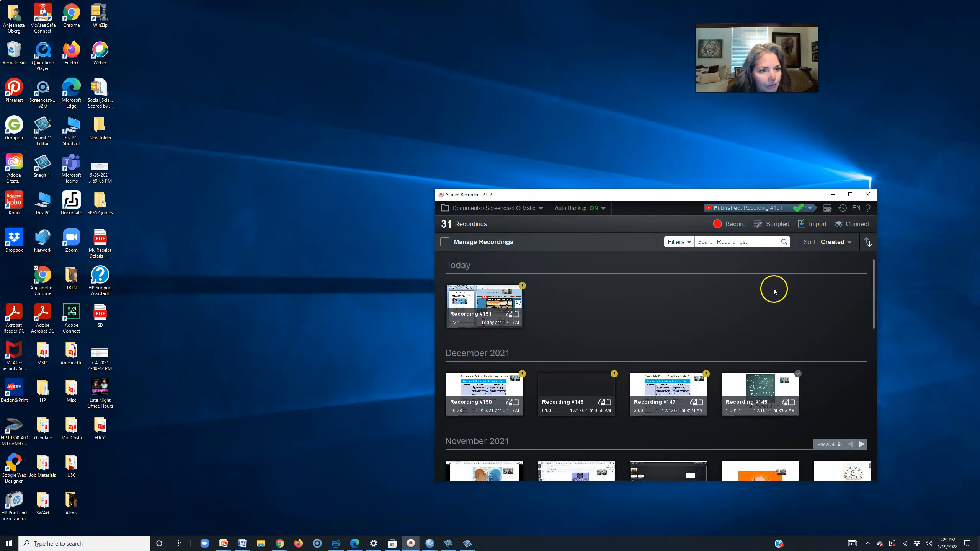
{"action": "left_click", "coordinate": [407, 544]}
{"action": "left_click", "coordinate": [441, 526]}
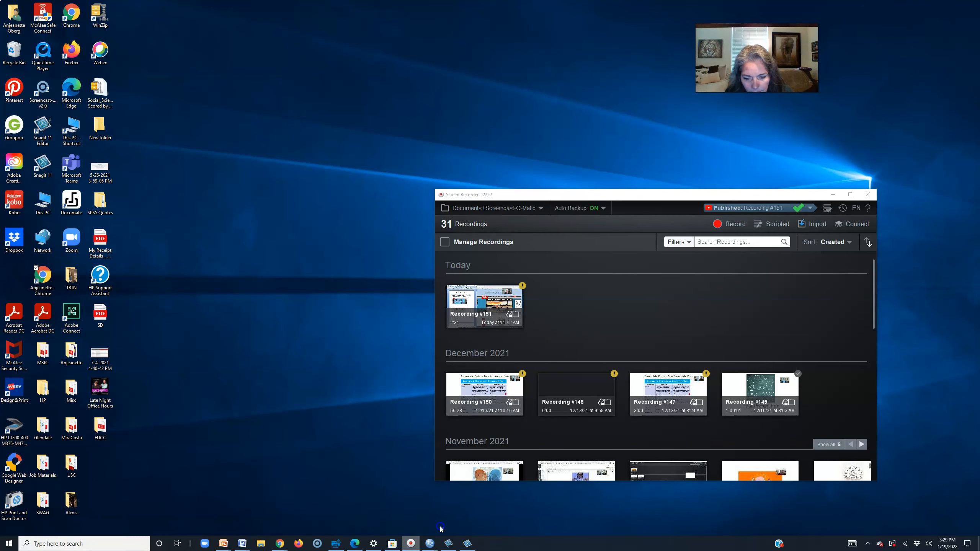
{"action": "left_click", "coordinate": [411, 542]}
{"action": "left_click", "coordinate": [438, 521]}
{"action": "left_click", "coordinate": [412, 542]}
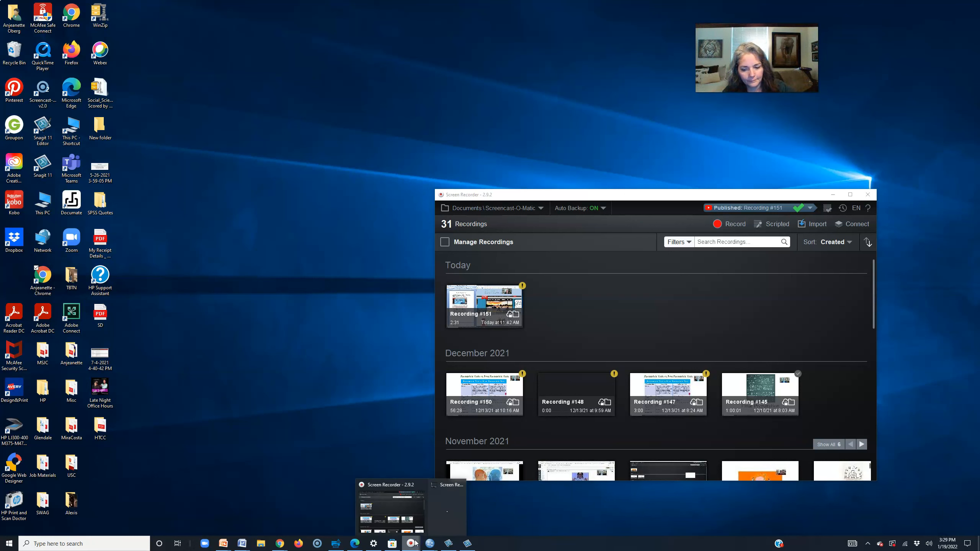
{"action": "right_click", "coordinate": [447, 524]}
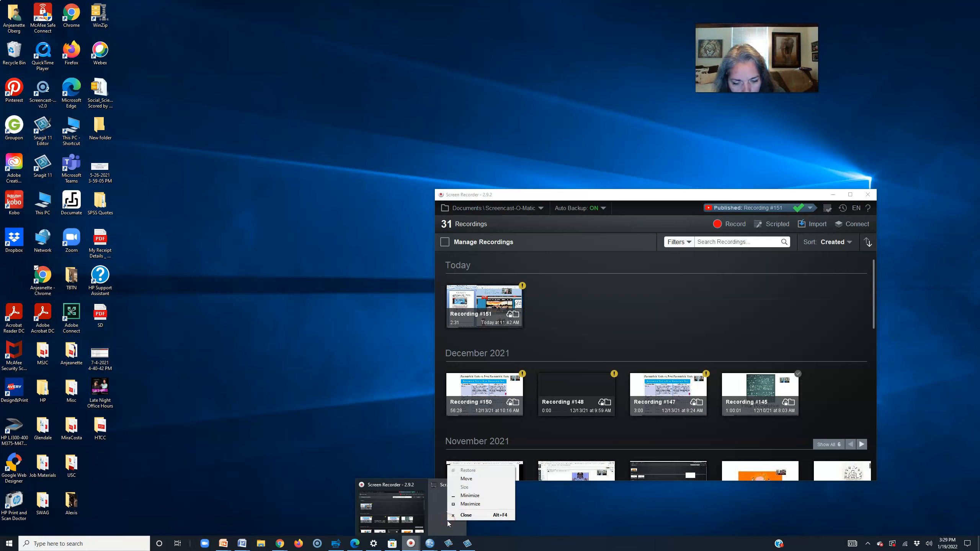
{"action": "left_click", "coordinate": [459, 518]}
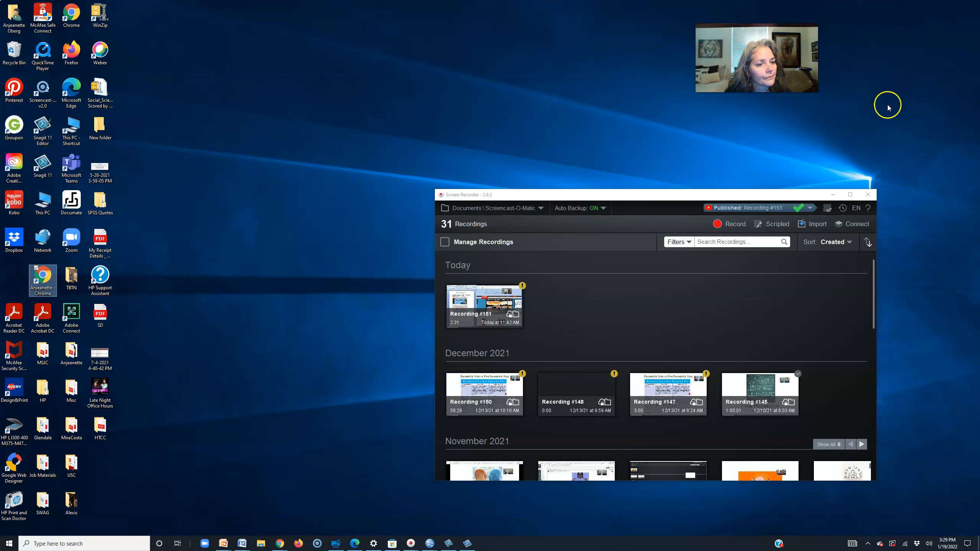
{"action": "left_click", "coordinate": [833, 194]}
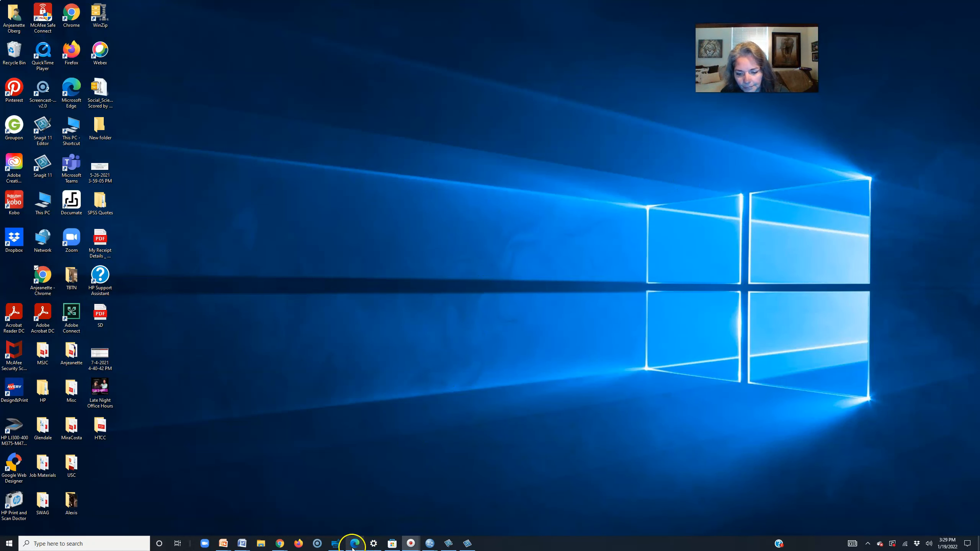
{"action": "mouse_move", "coordinate": [282, 541]}
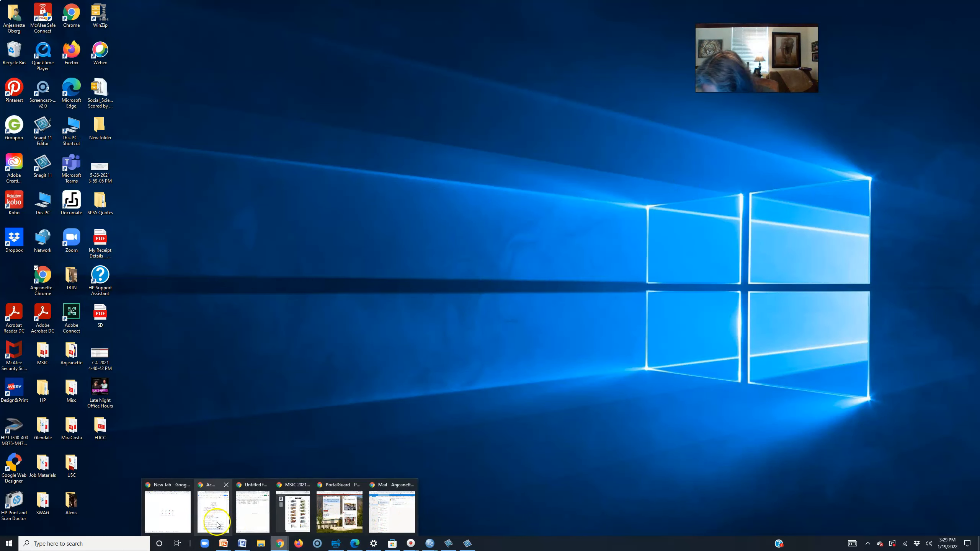
{"action": "left_click", "coordinate": [178, 524]}
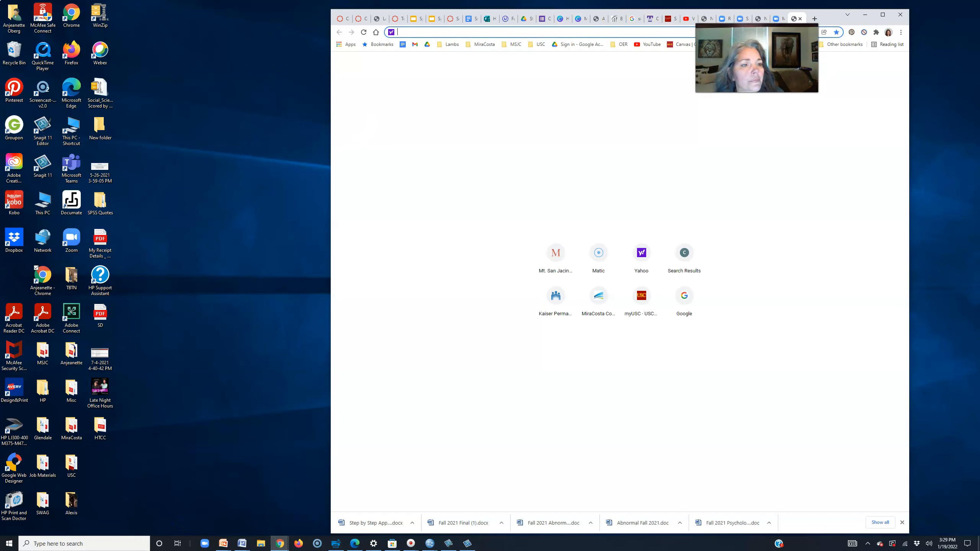
{"action": "left_click", "coordinate": [865, 15]}
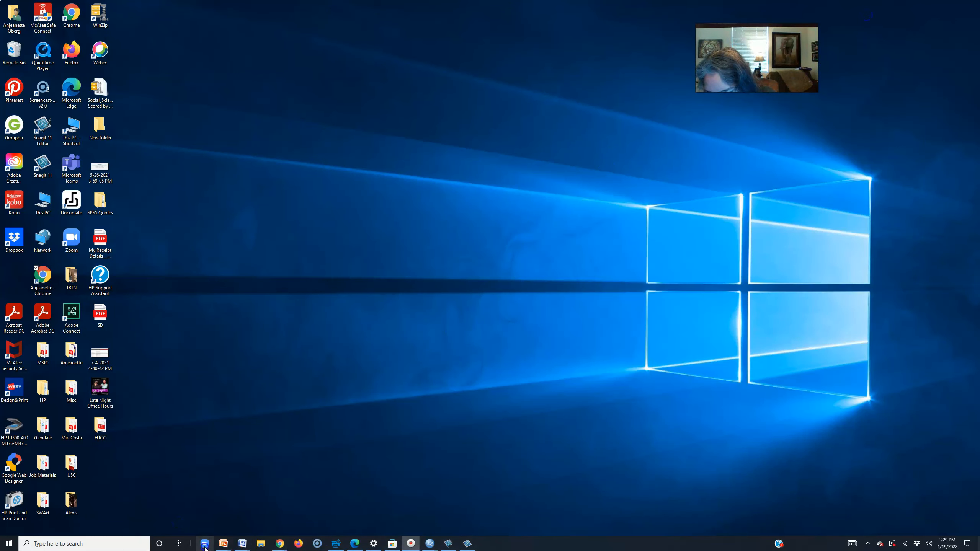
{"action": "left_click", "coordinate": [204, 544]}
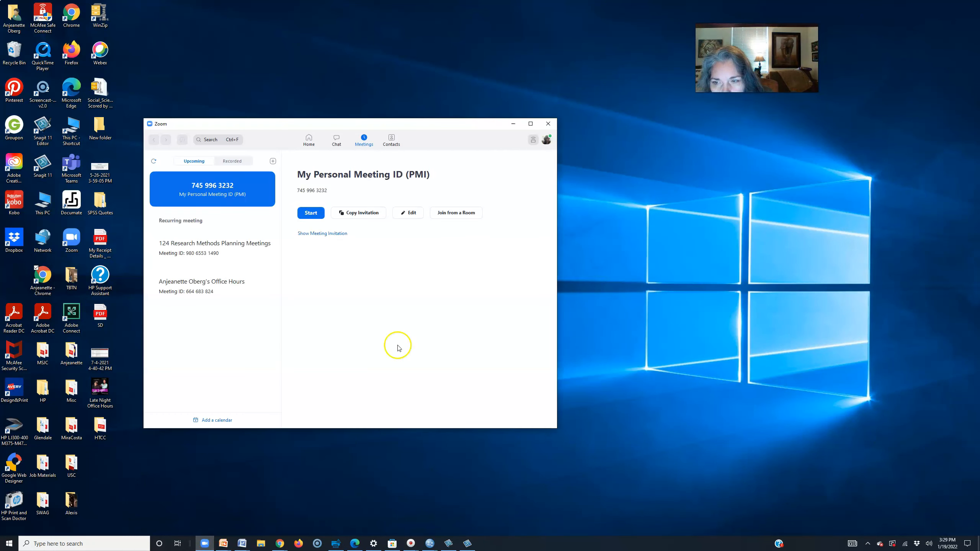
{"action": "left_click", "coordinate": [549, 127]}
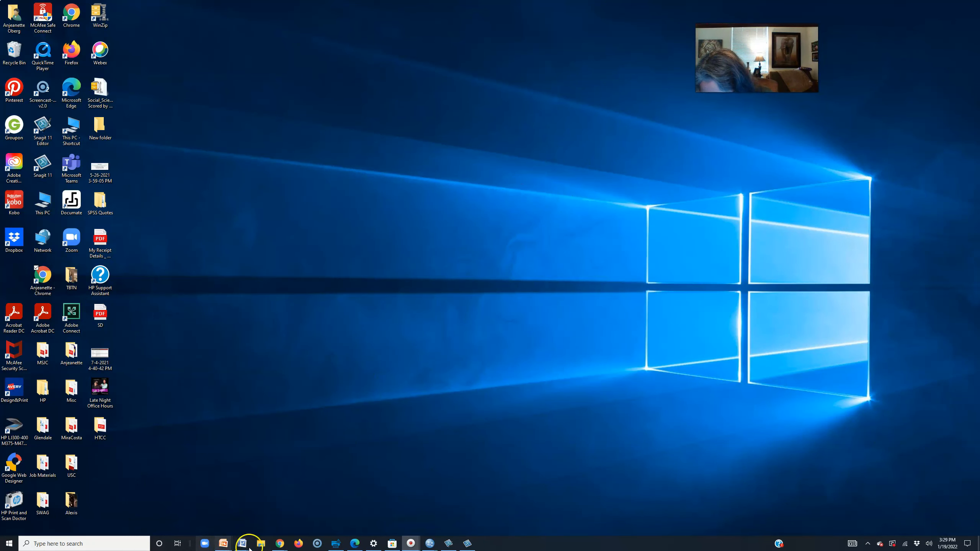
{"action": "mouse_move", "coordinate": [277, 548]}
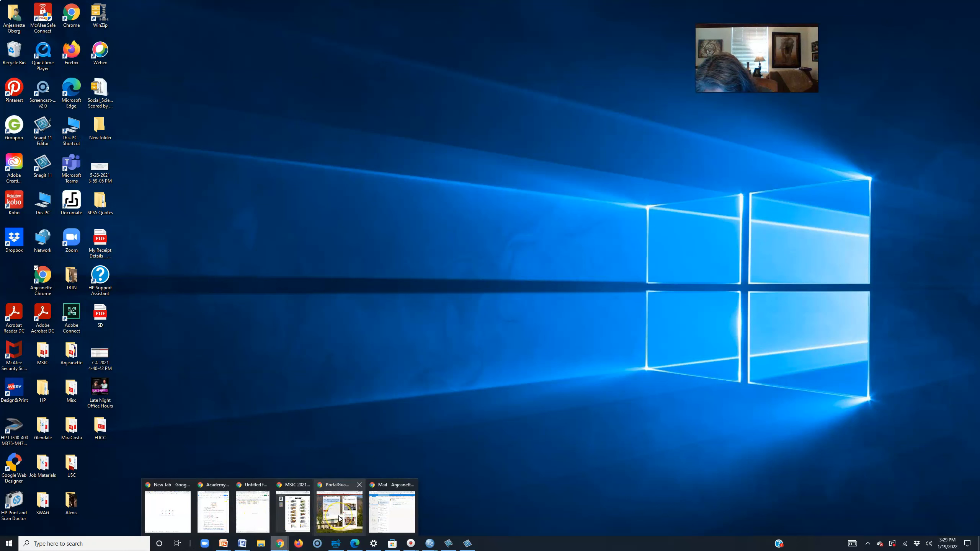
{"action": "left_click", "coordinate": [168, 515]}
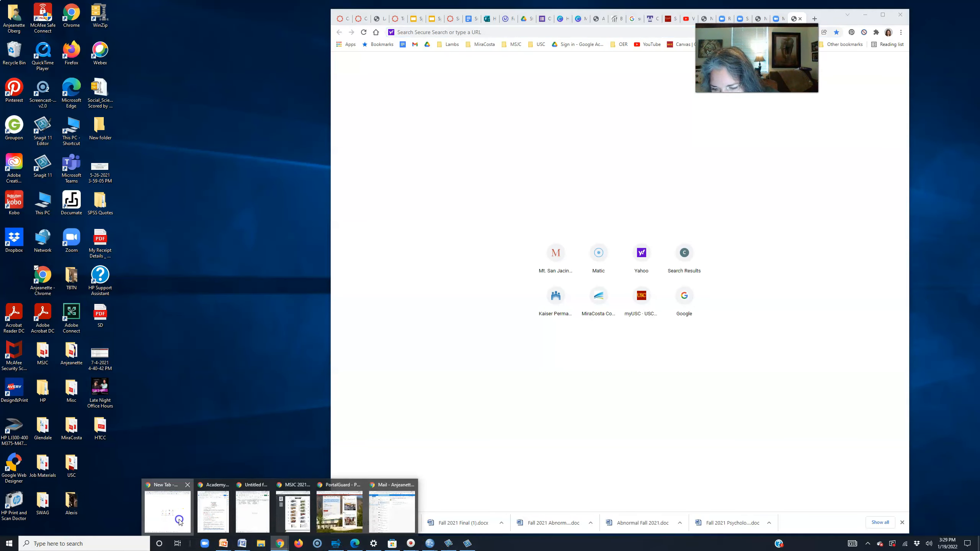
{"action": "left_click_drag", "start_coordinate": [756, 57], "coordinate": [755, 151]}
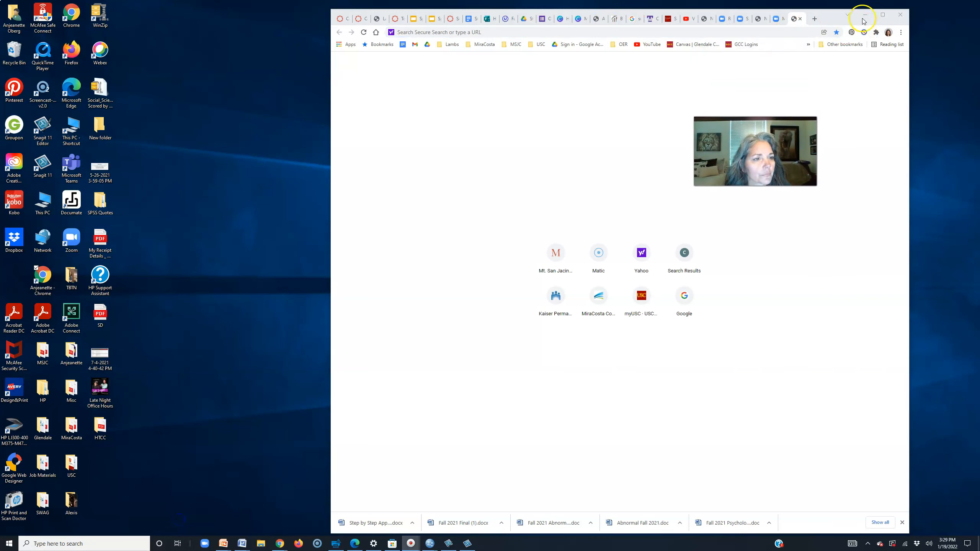
{"action": "left_click", "coordinate": [867, 14]}
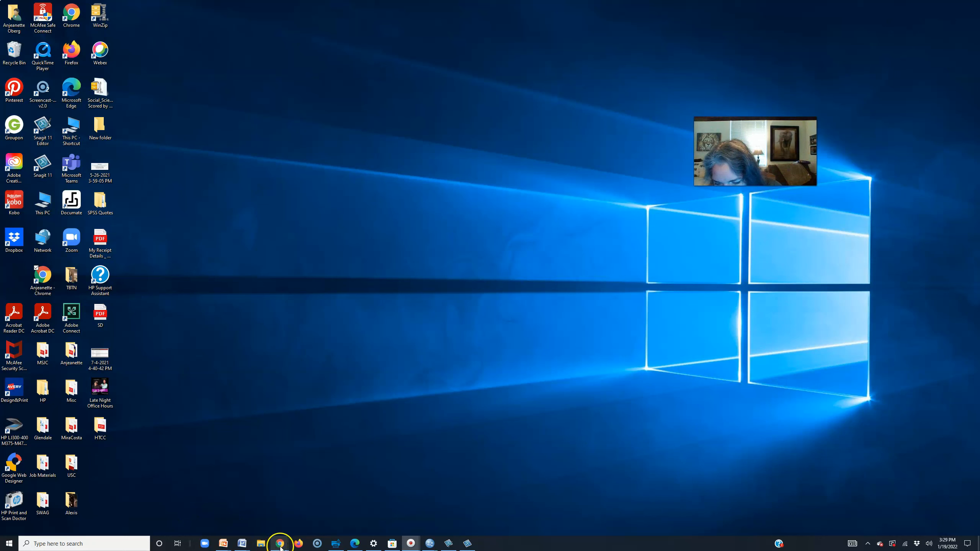
{"action": "mouse_move", "coordinate": [280, 541]}
{"action": "left_click", "coordinate": [218, 507]}
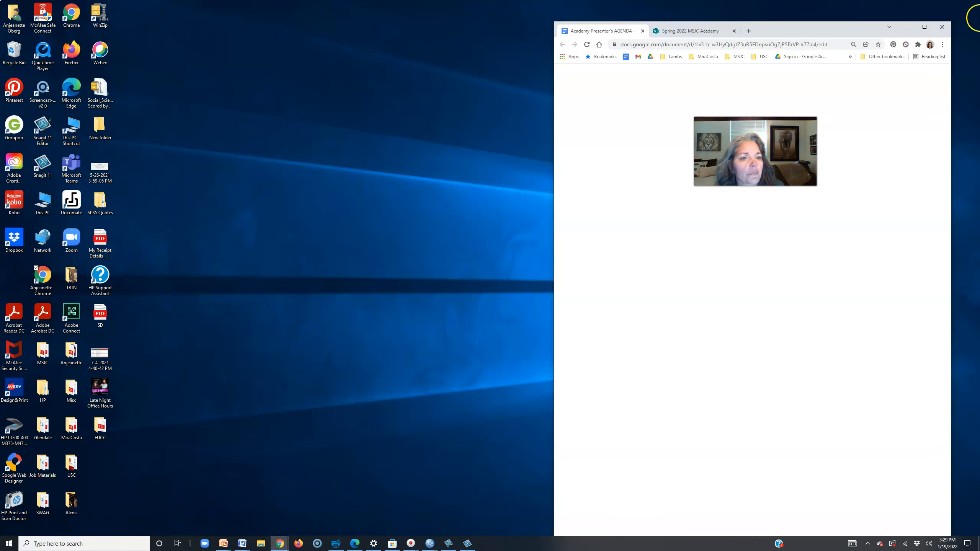
{"action": "left_click", "coordinate": [912, 28]}
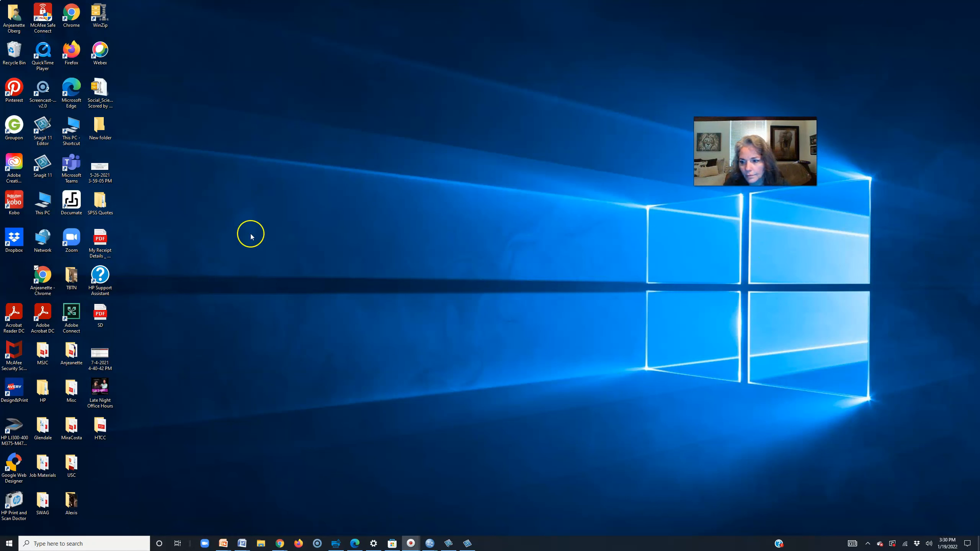
- Launch Screencast-O-Matic from the Start menu app list to reopen the Screen Recorder
{"action": "right_click", "coordinate": [8, 543]}
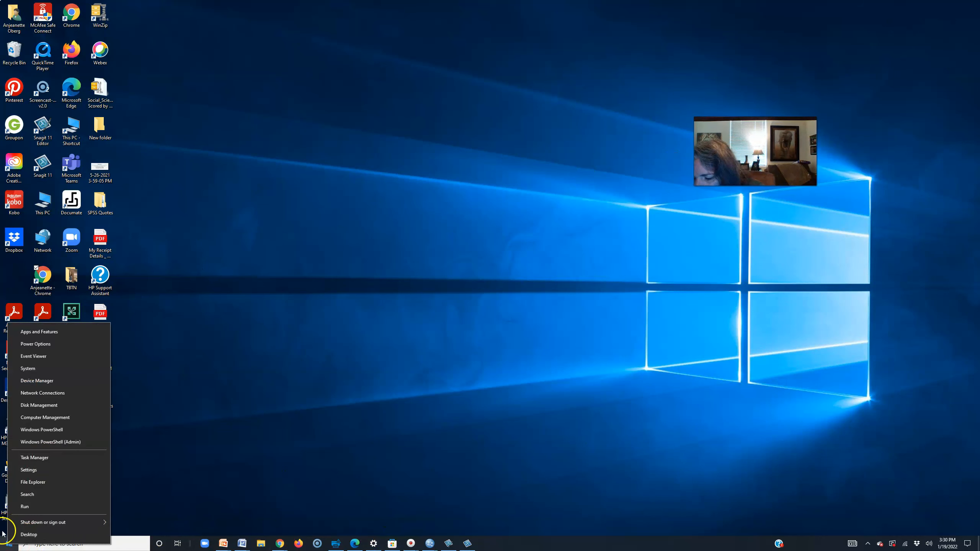
{"action": "left_click", "coordinate": [7, 545]}
{"action": "right_click", "coordinate": [7, 547]}
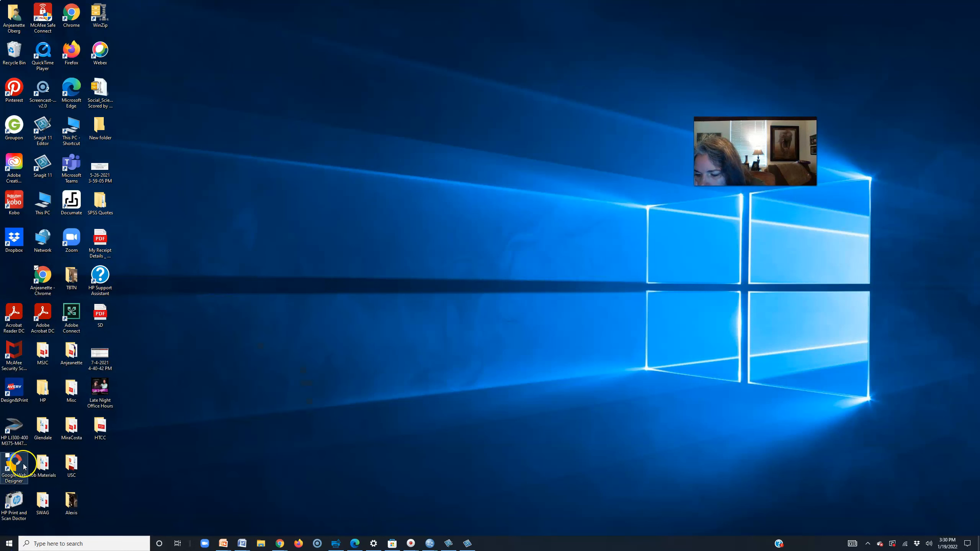
{"action": "left_click", "coordinate": [8, 544]}
{"action": "scroll", "coordinate": [62, 472], "scroll_direction": "down", "scroll_amount": 15}
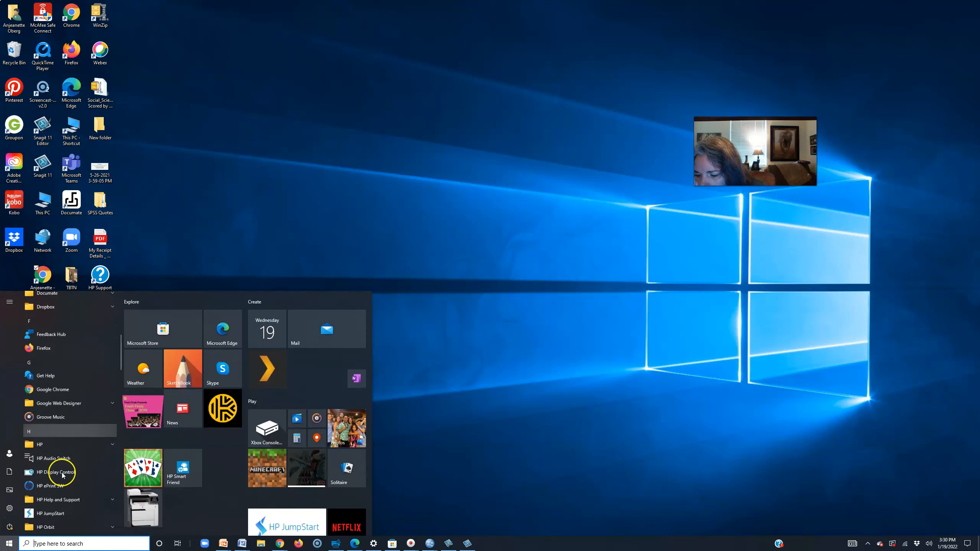
{"action": "scroll", "coordinate": [64, 479], "scroll_direction": "down", "scroll_amount": 5}
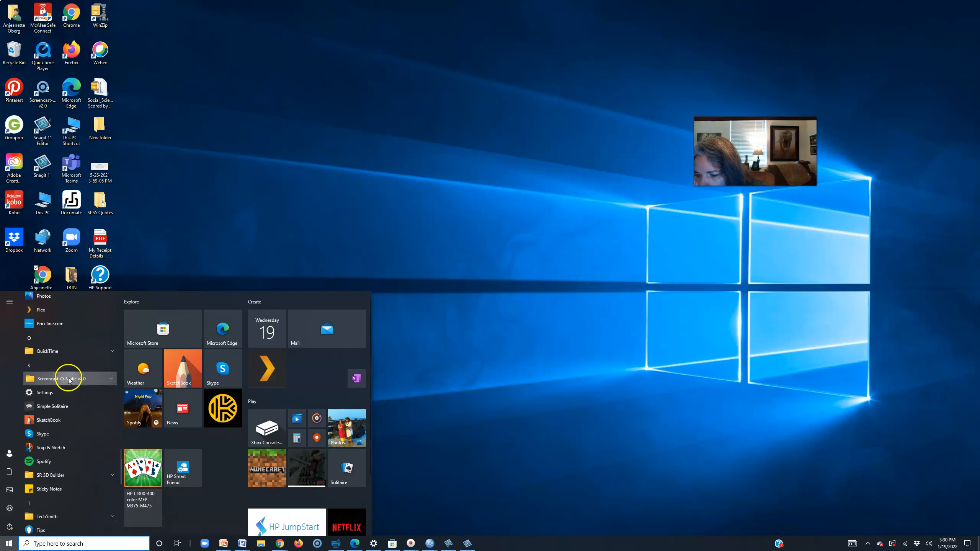
{"action": "left_click", "coordinate": [68, 393]}
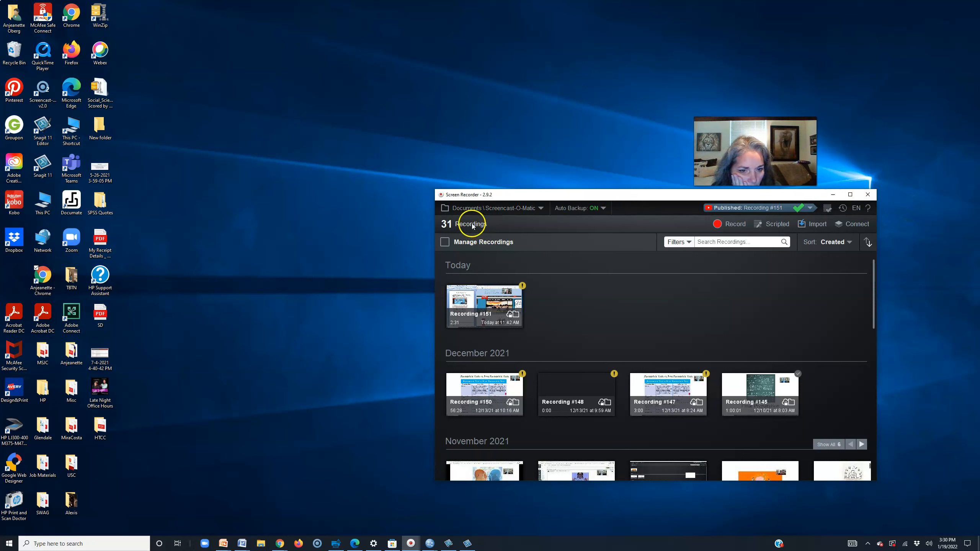
- Close the Screencast-O-Matic recorder and confirm 'Yes, stop and exit'
{"action": "left_click", "coordinate": [809, 208]}
{"action": "left_click", "coordinate": [809, 208]}
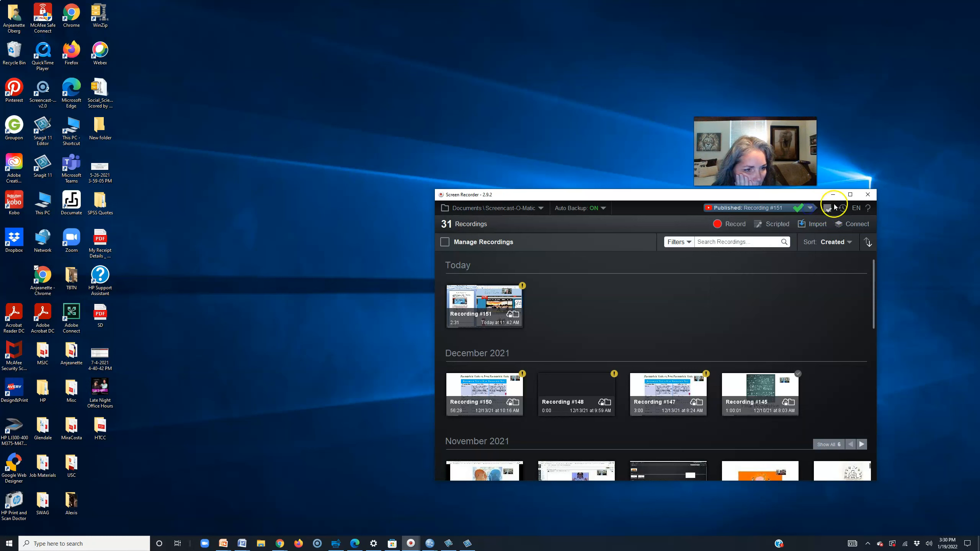
{"action": "left_click", "coordinate": [874, 195]}
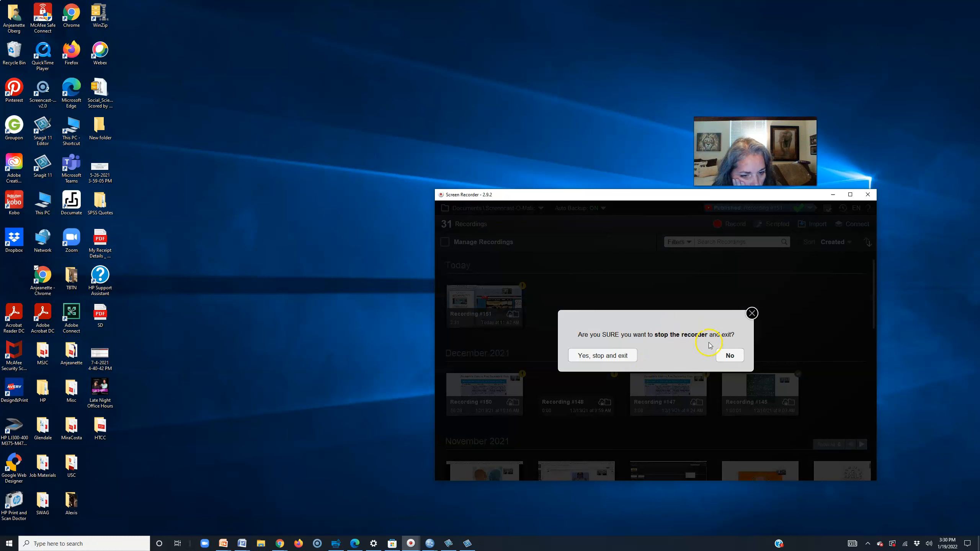
{"action": "left_click", "coordinate": [734, 355]}
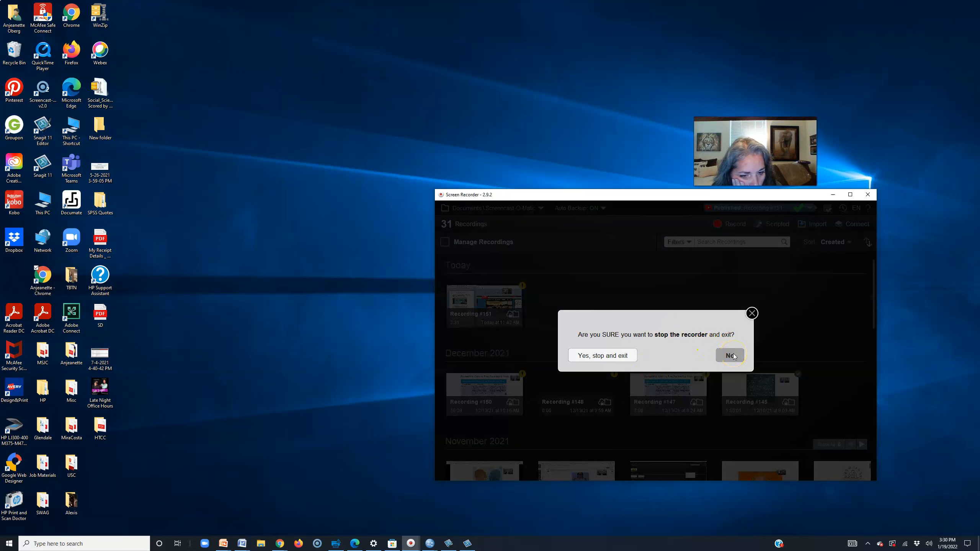
{"action": "left_click", "coordinate": [616, 357]}
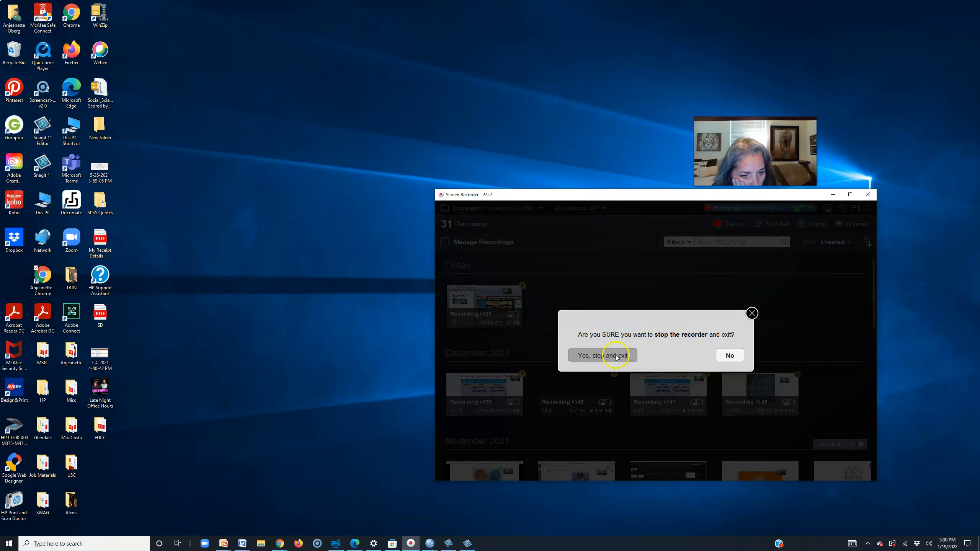